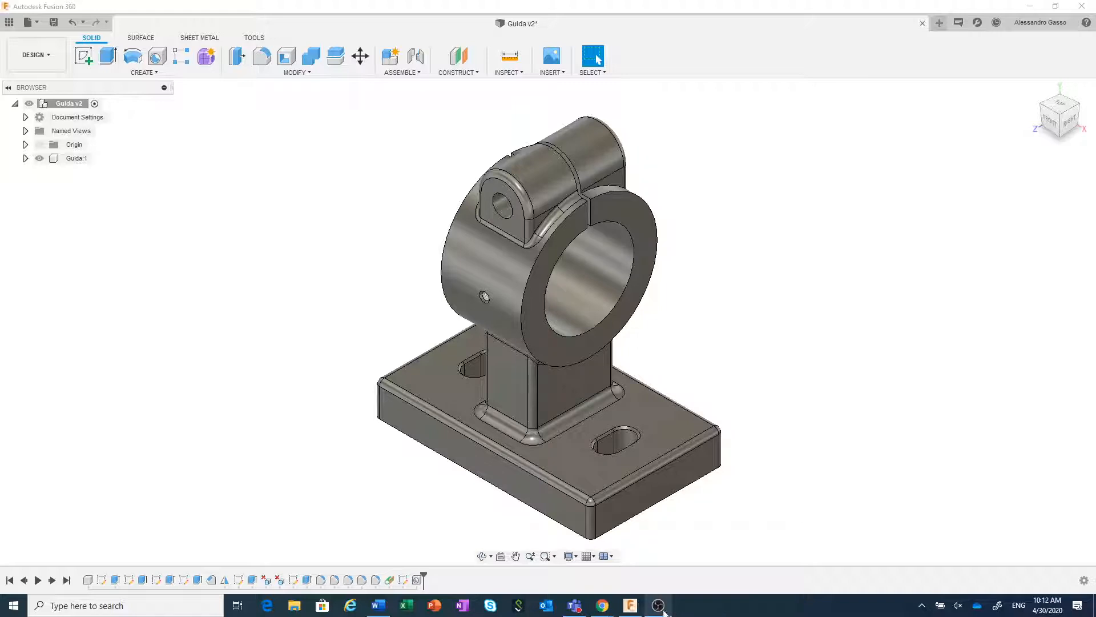
left_click(666, 613)
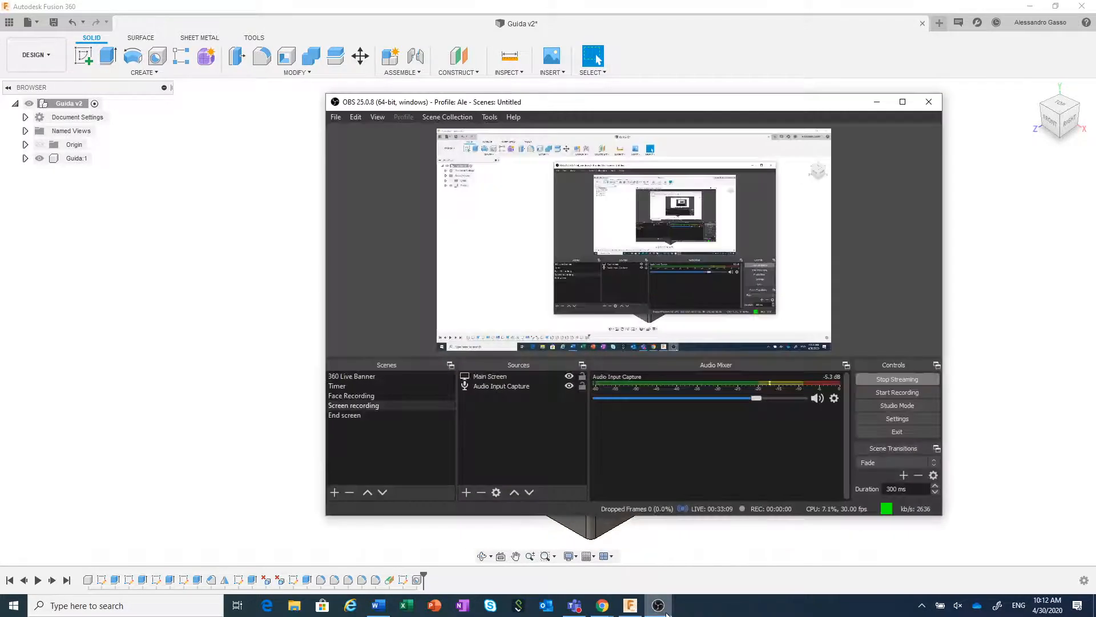
left_click(876, 99)
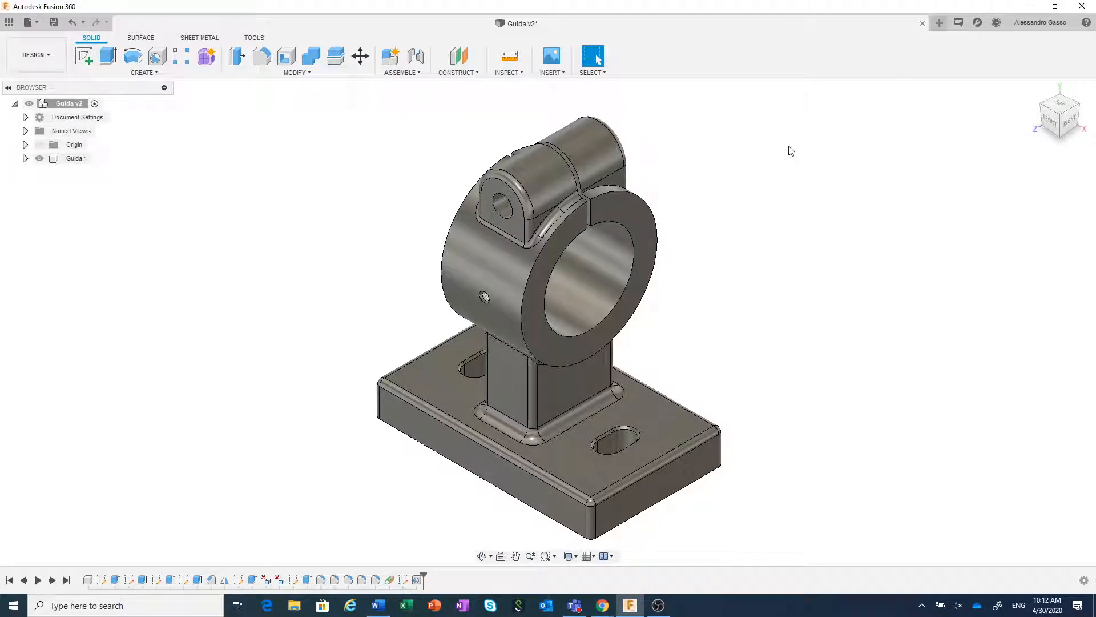
- Close the Guida v2 design without saving its changes
left_click(922, 24)
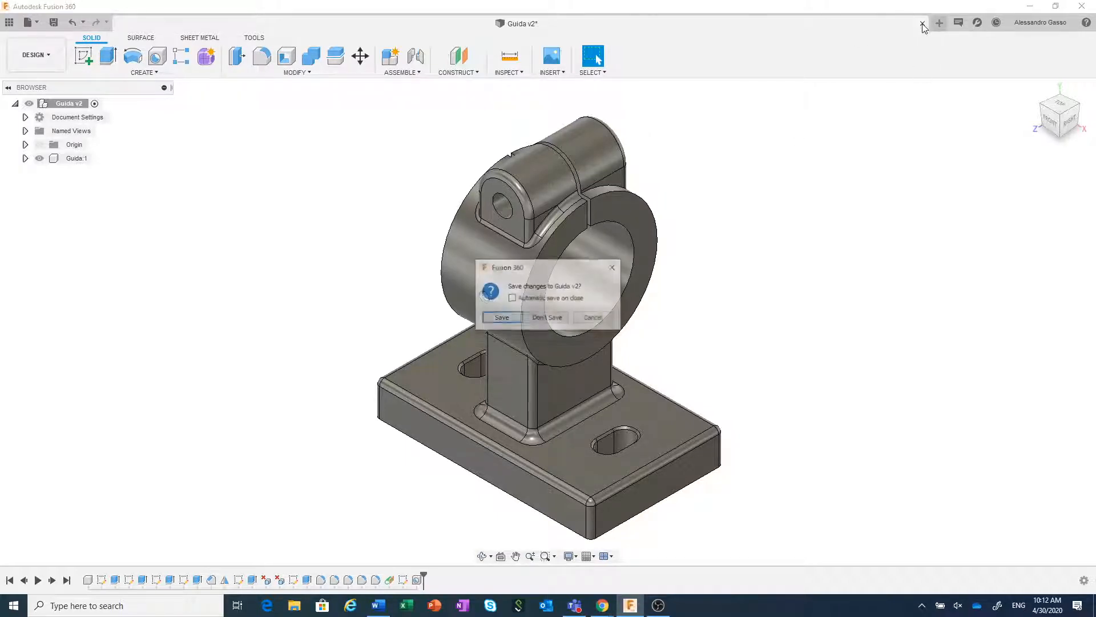
left_click(555, 319)
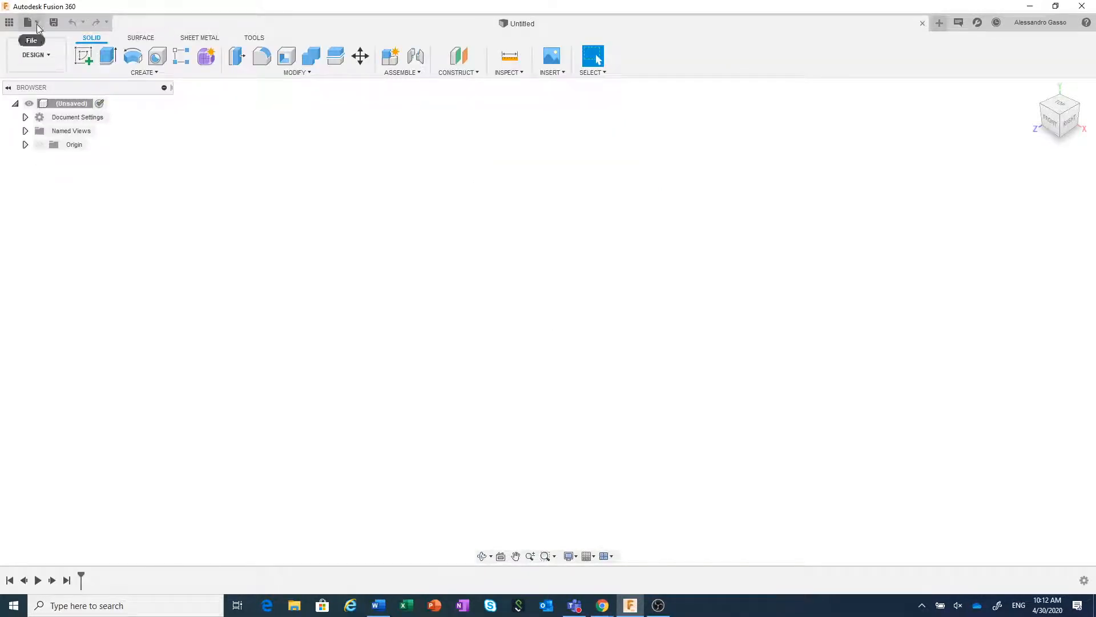
- Start a sketch on the front plane and draw a two-point rectangle about 124 by 74 mm with one corner on the origin
left_click(84, 58)
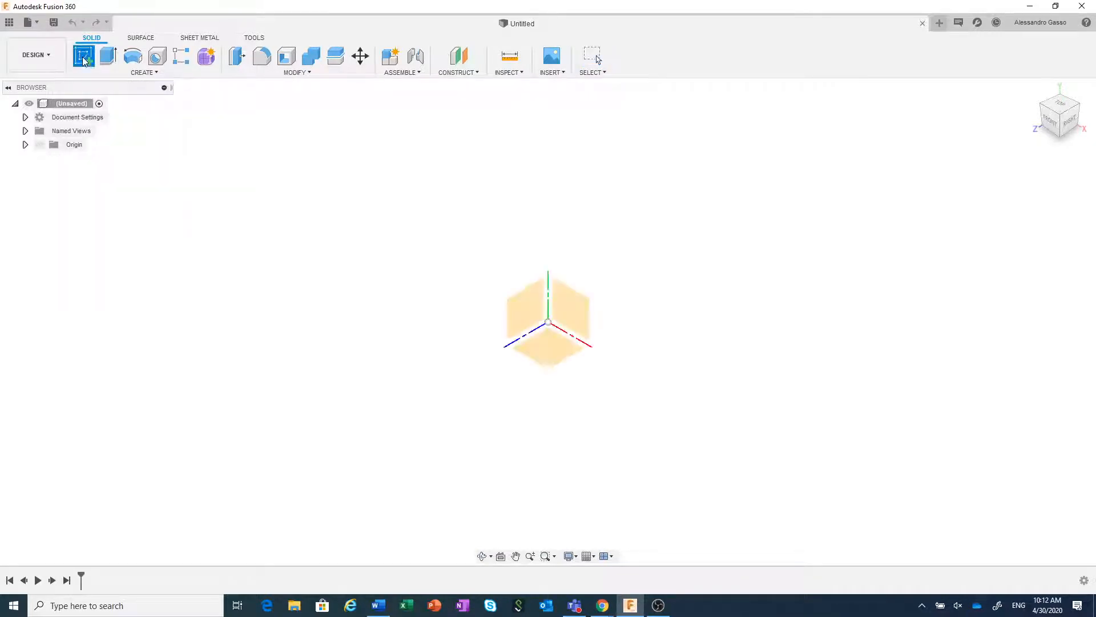
left_click(576, 312)
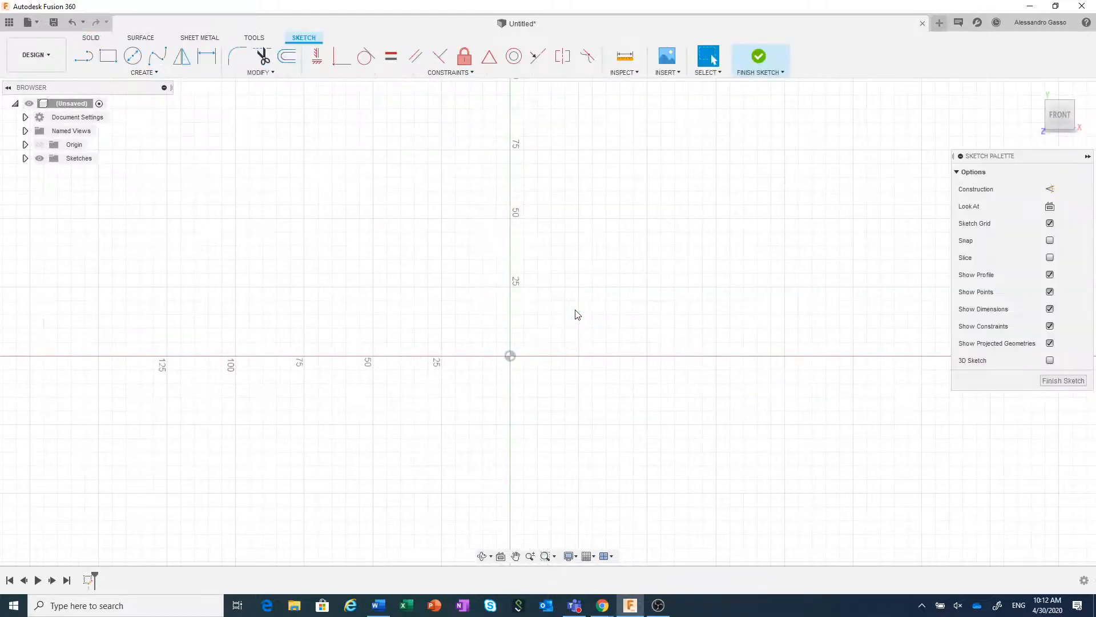
left_click(108, 55)
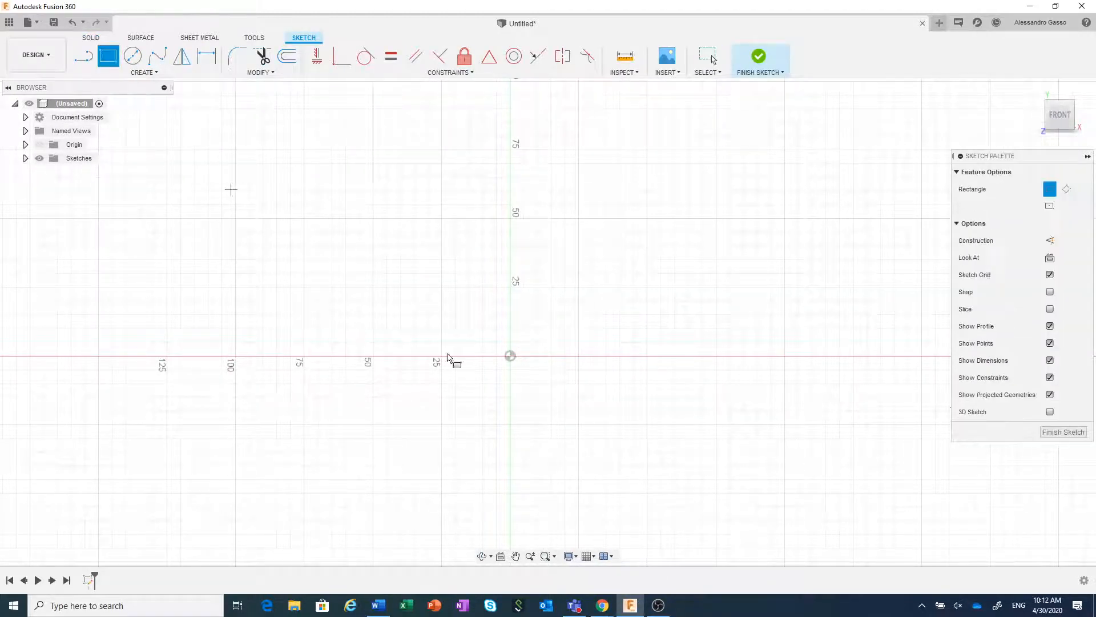
left_click(511, 356)
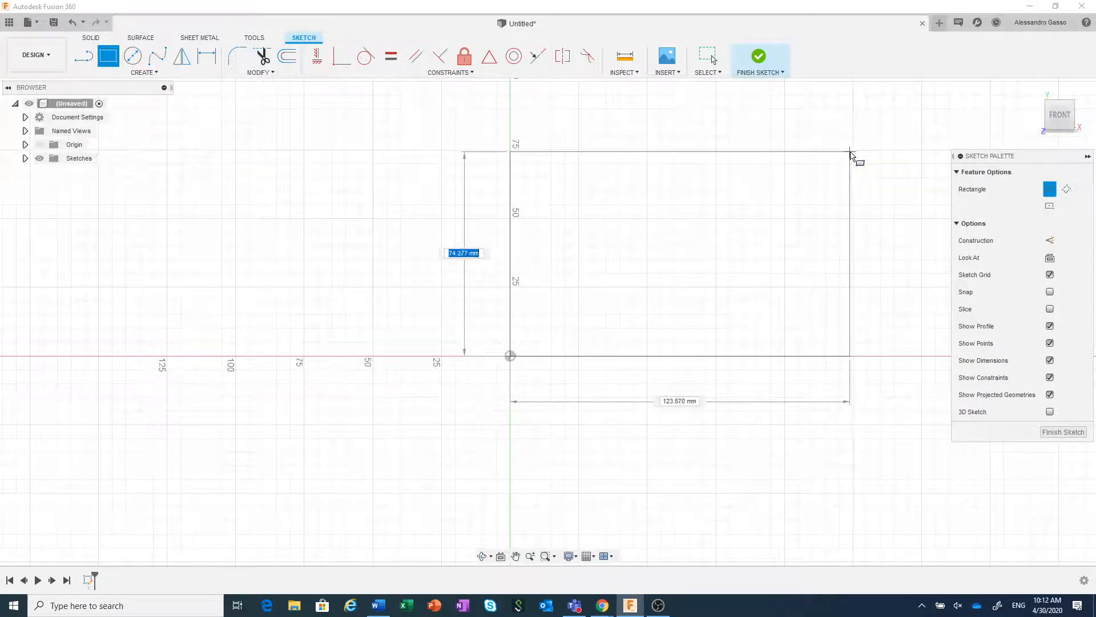
left_click(851, 151)
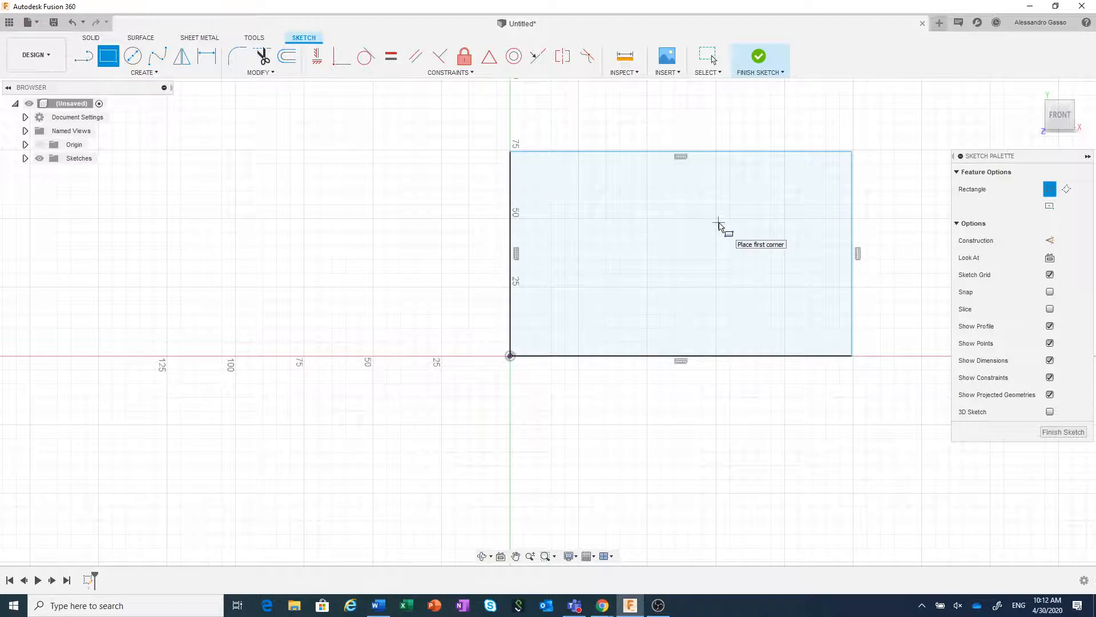
- Draw a smaller two-point rectangle inside the large one, near its upper-right corner, and leave the rectangle tool
left_click(719, 222)
left_click(816, 177)
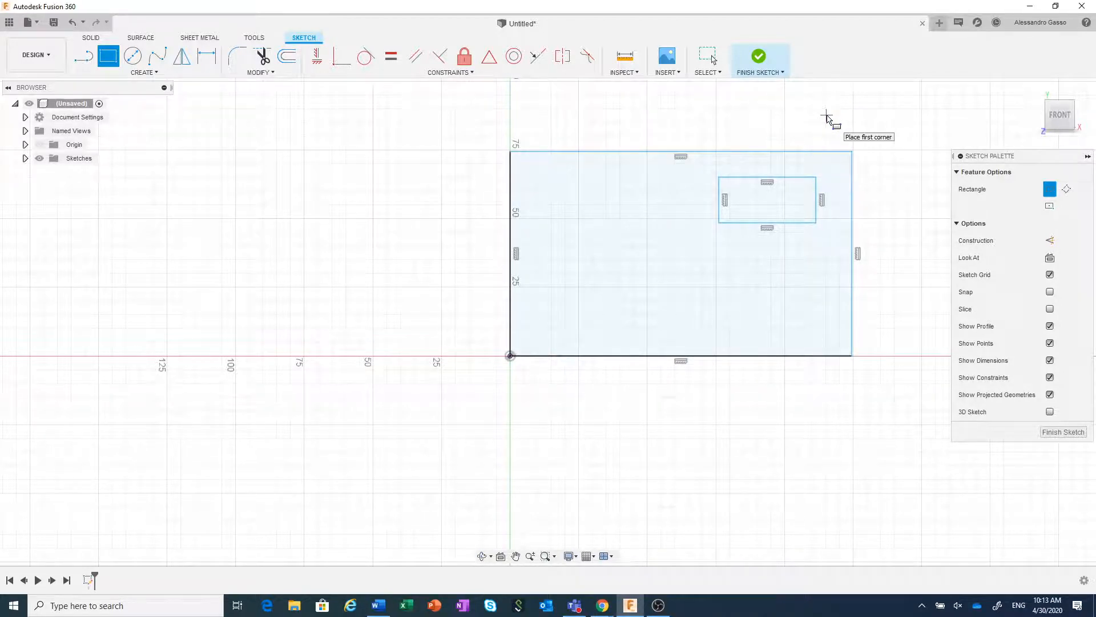
right_click(829, 117)
left_click(875, 120)
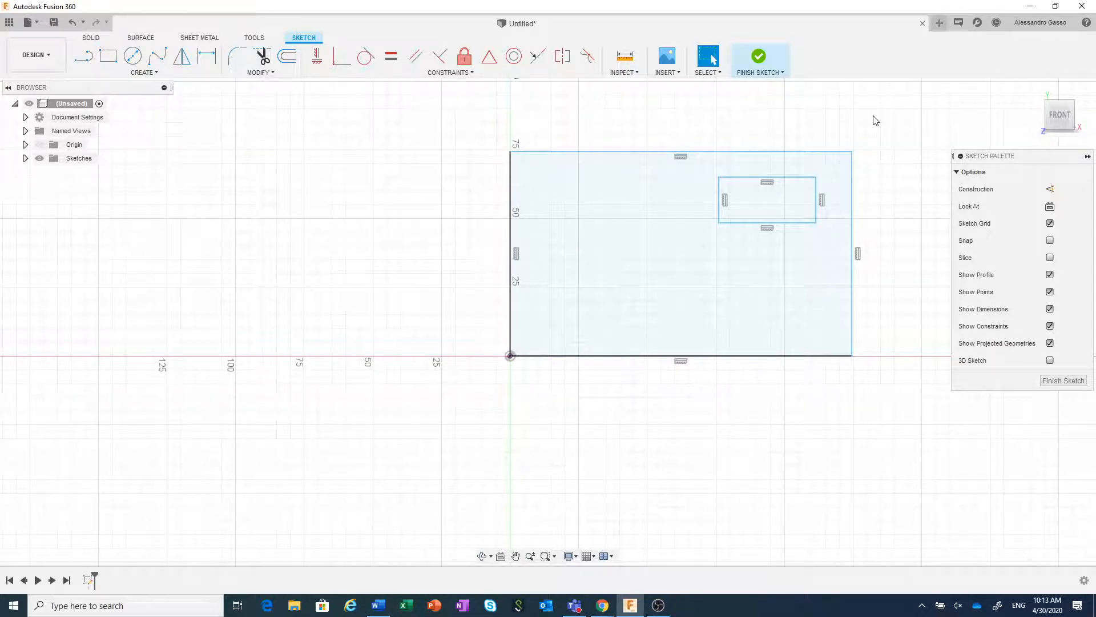
- Extrude the profile between the two rectangles backward by about 60.8 mm as a new body
left_click(650, 285)
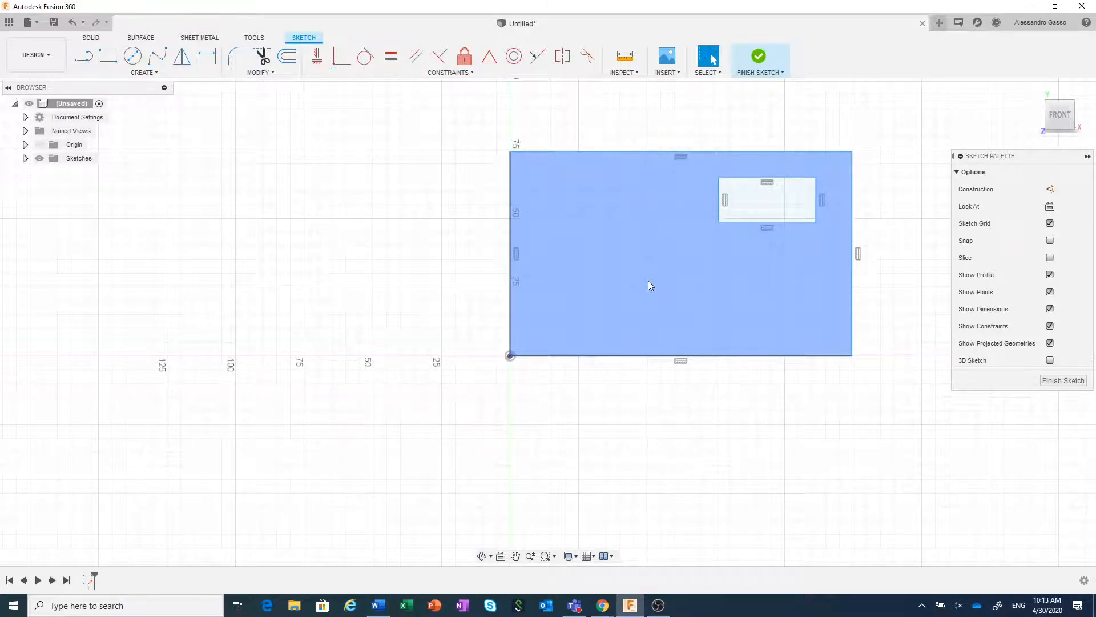
right_click(648, 284)
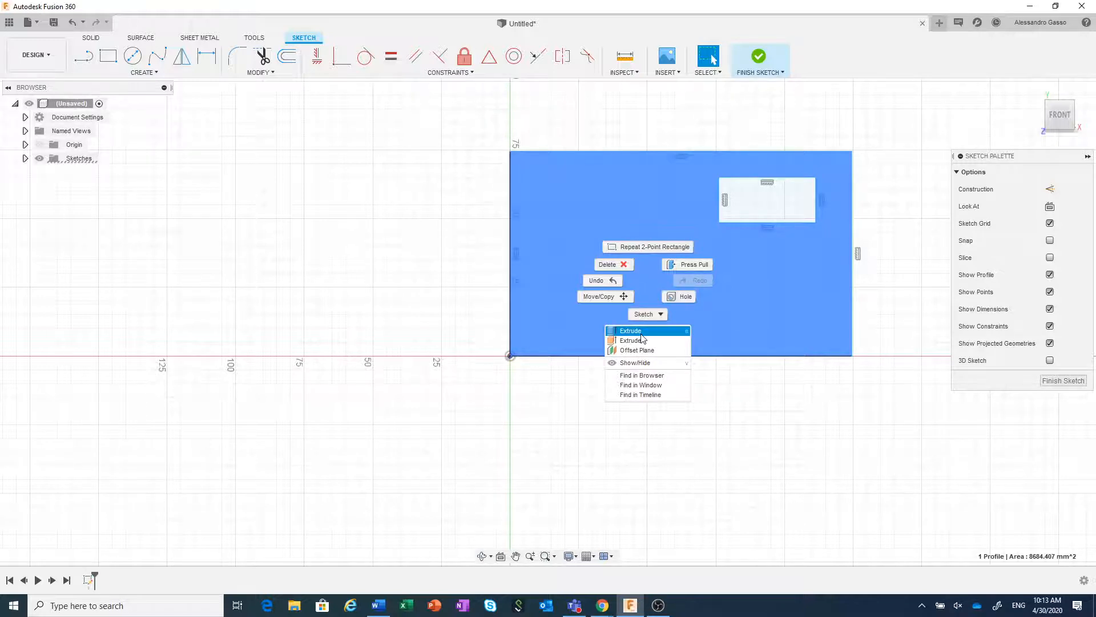
left_click(684, 266)
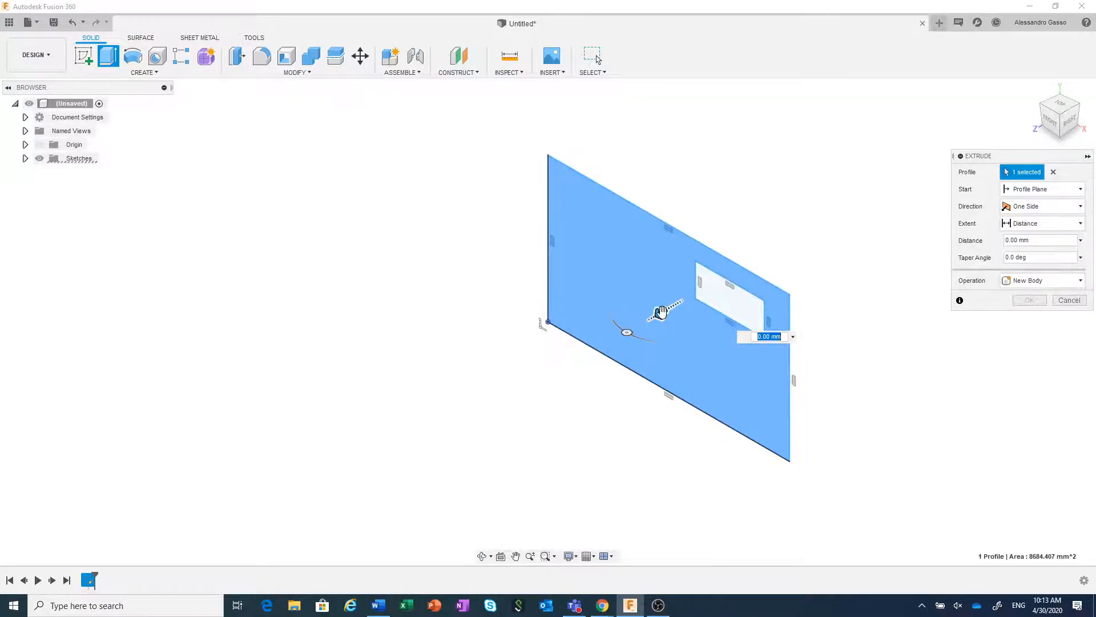
left_click_drag(660, 313, 774, 237)
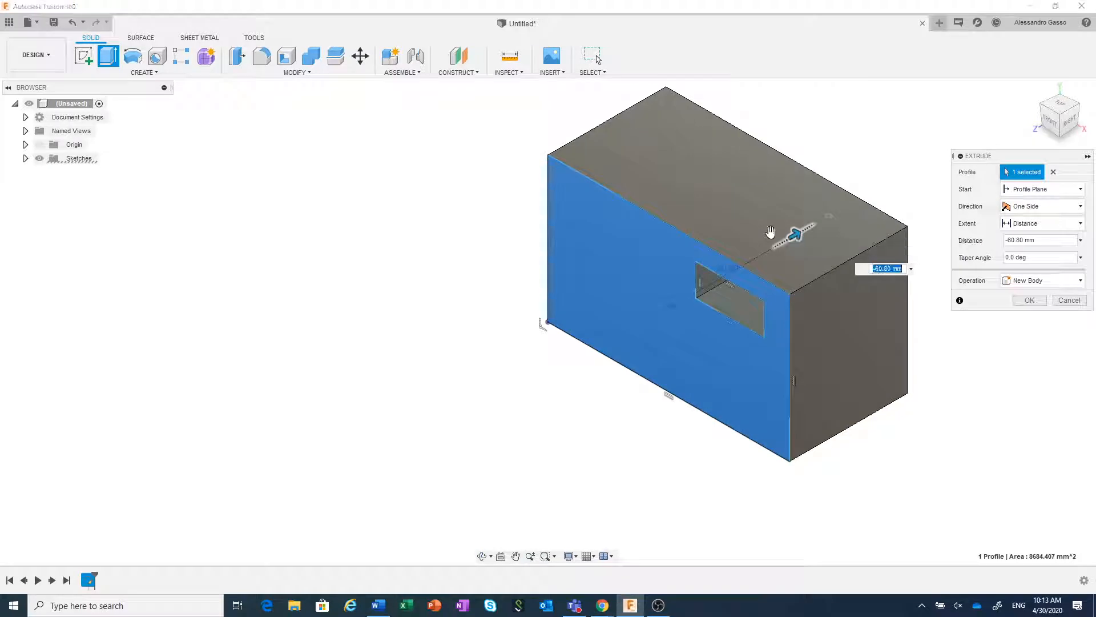
left_click(1028, 301)
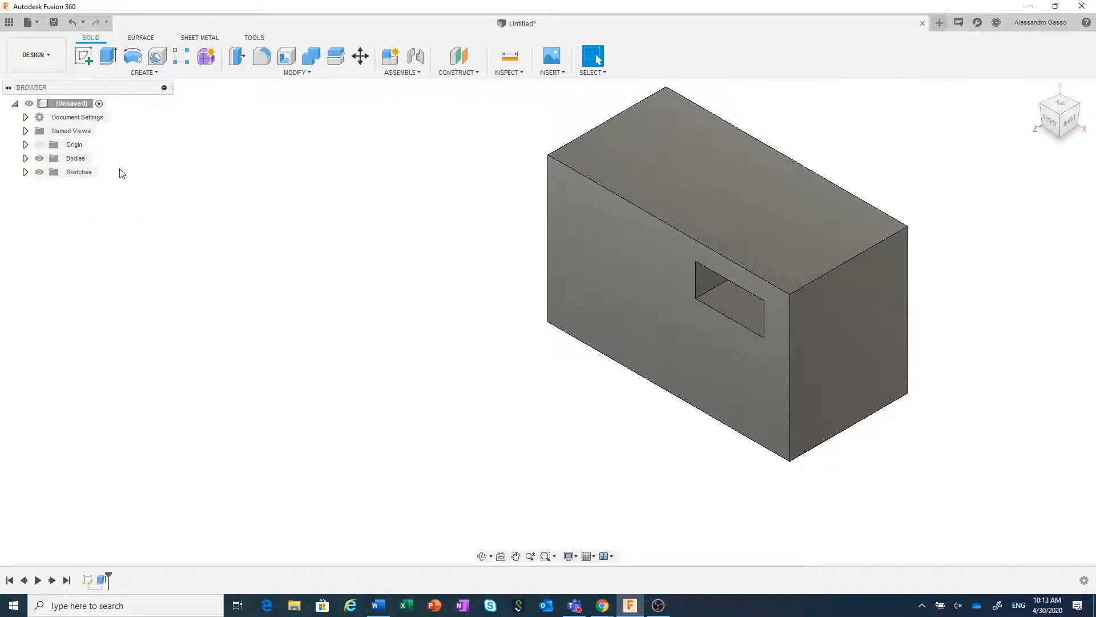
left_click(25, 158)
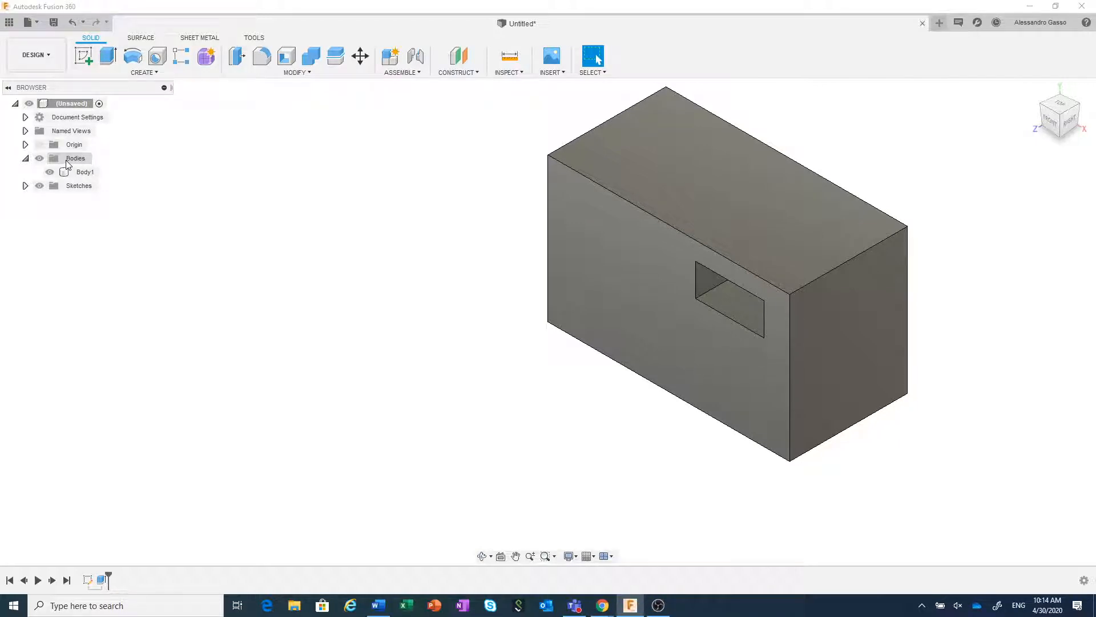
left_click(25, 145)
left_click(25, 145)
left_click(25, 158)
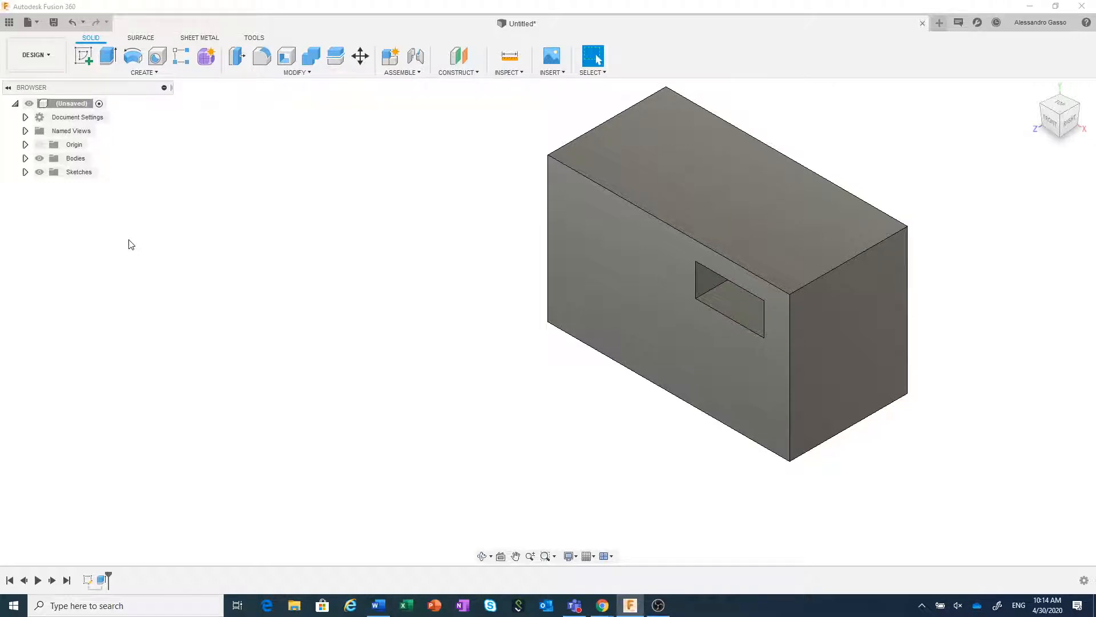
- Rename the extruded block body as Bloc
left_click(25, 158)
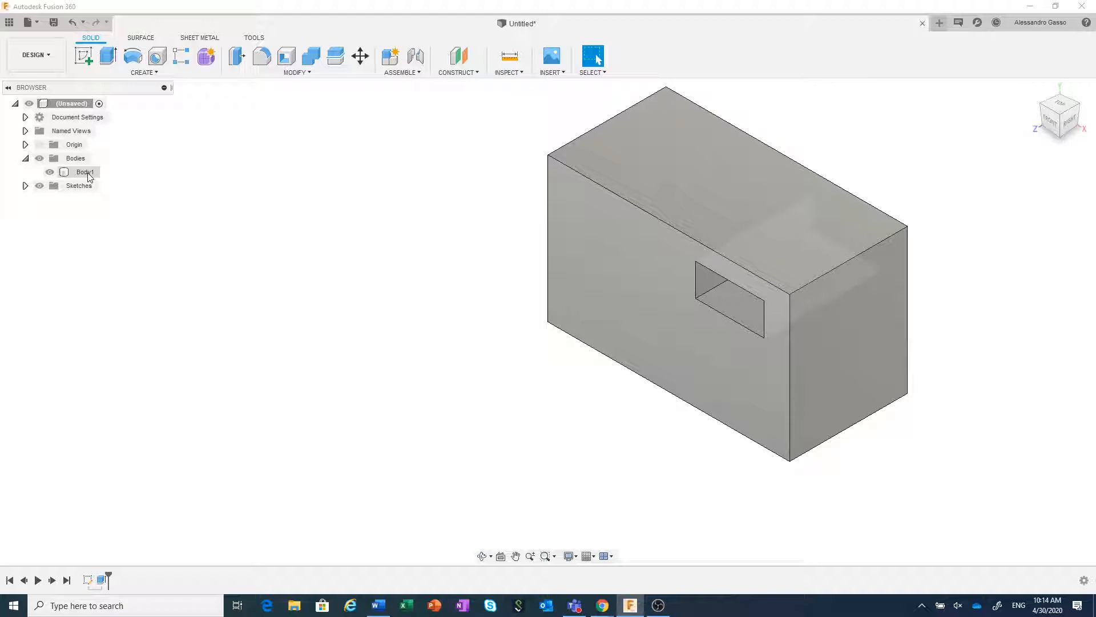
double_click(86, 173)
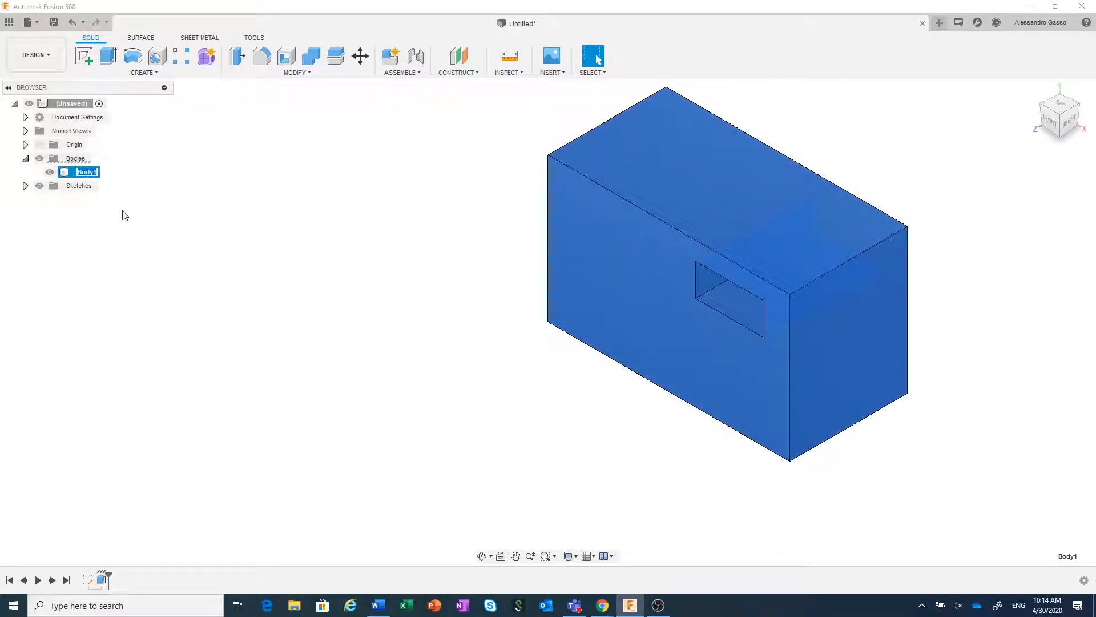
type("Bloc")
key("Return")
left_click(315, 238)
- Create a sketch on the block's front face and extrude its rectangular opening profile symmetrically by about 141.4 mm as a new body
left_click(88, 63)
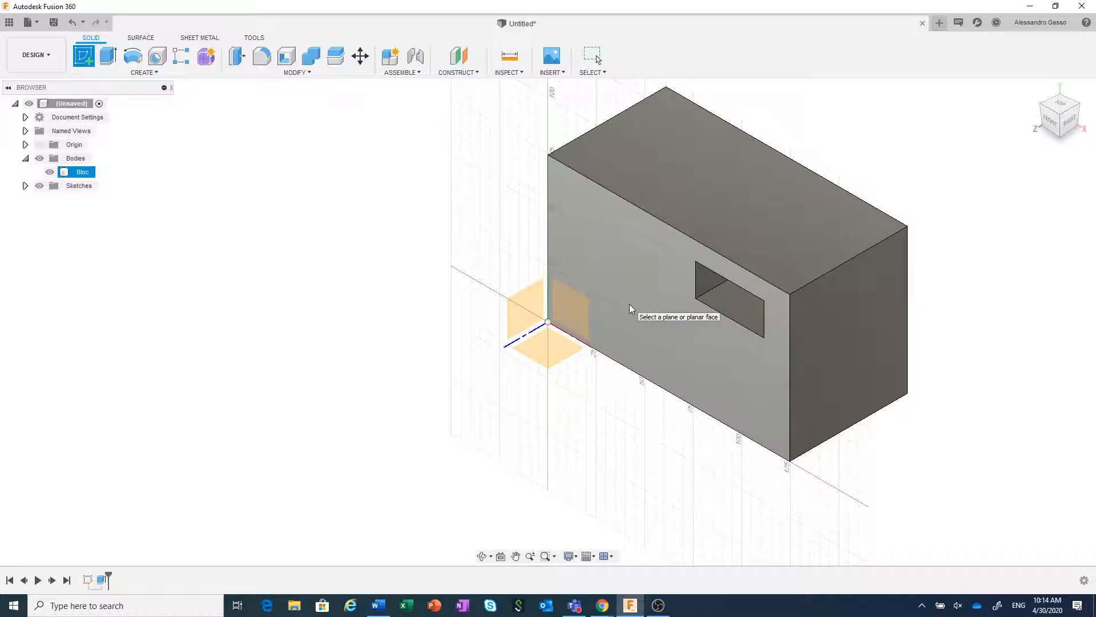
left_click(629, 305)
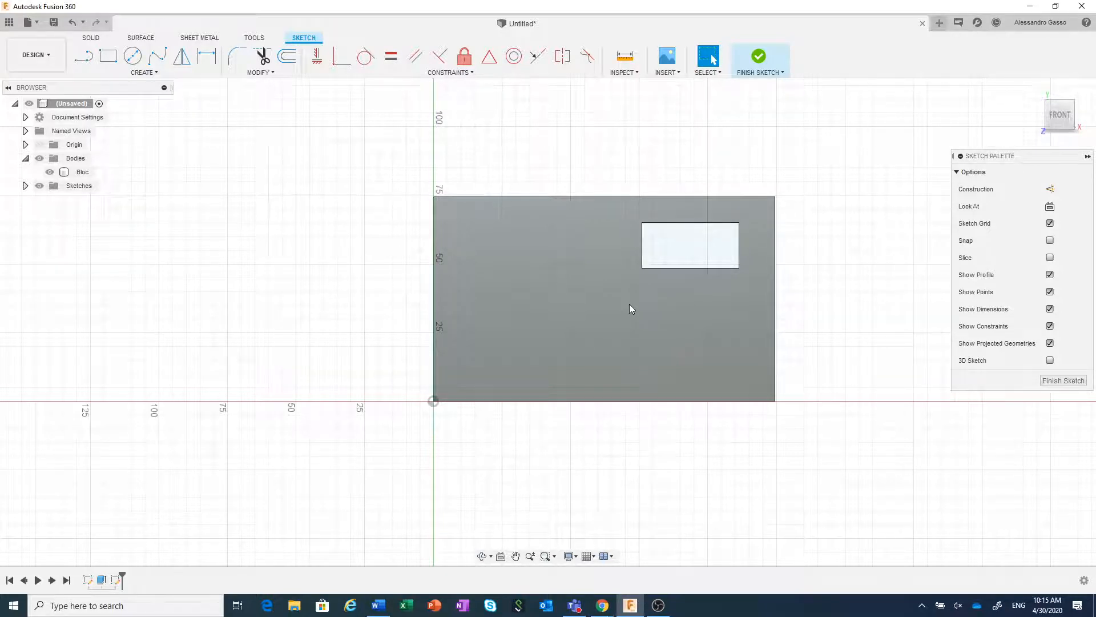
right_click(704, 246)
left_click(733, 228)
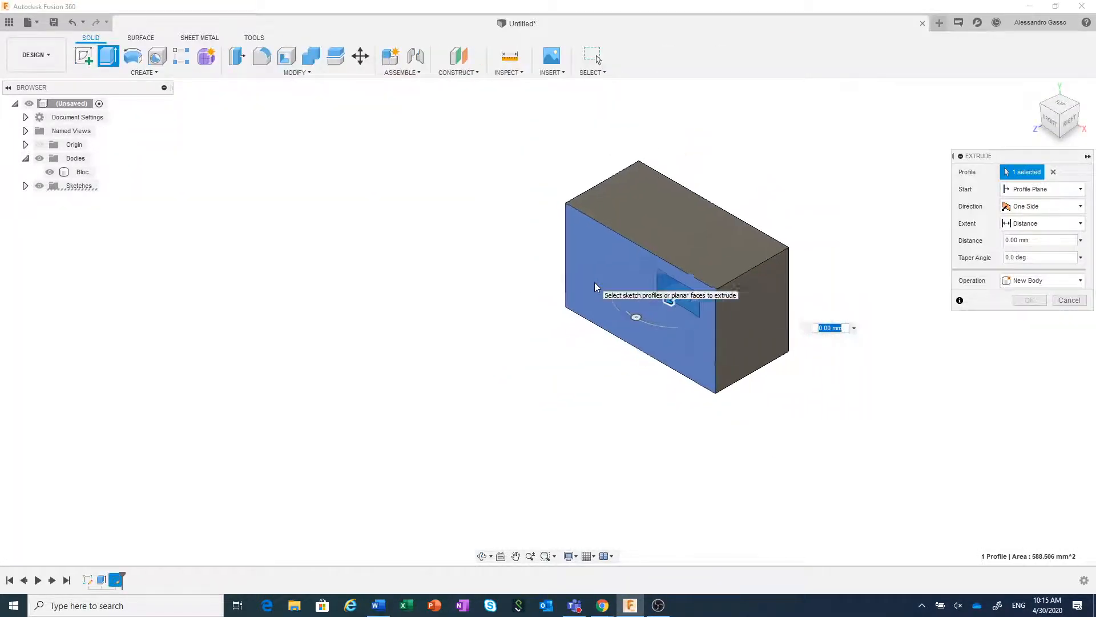
left_click_drag(668, 300, 520, 378)
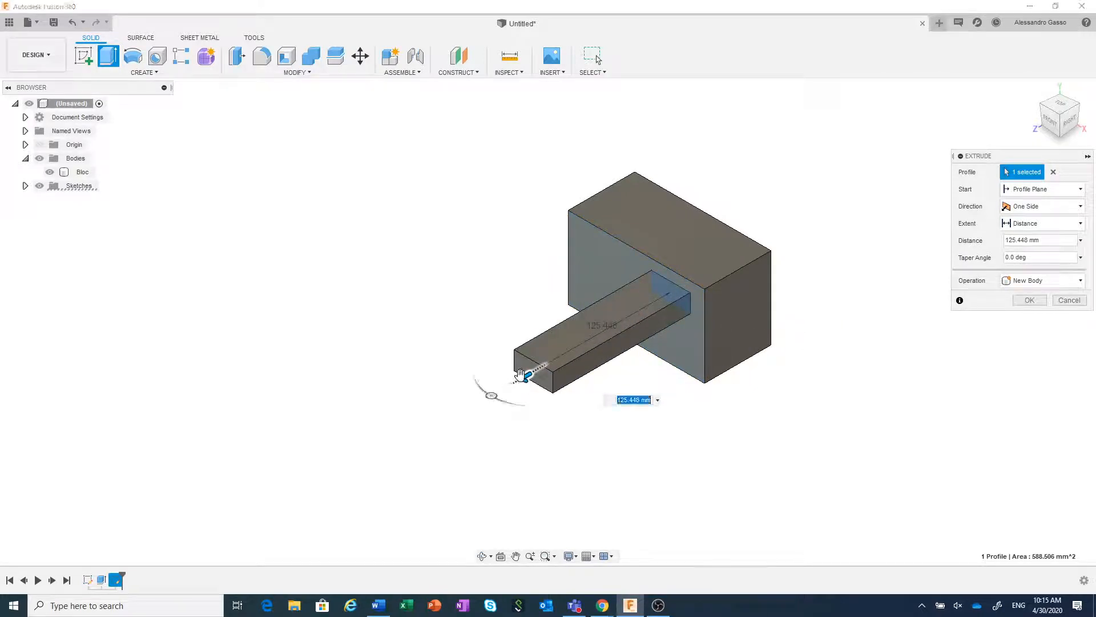
left_click(1010, 208)
left_click(1022, 243)
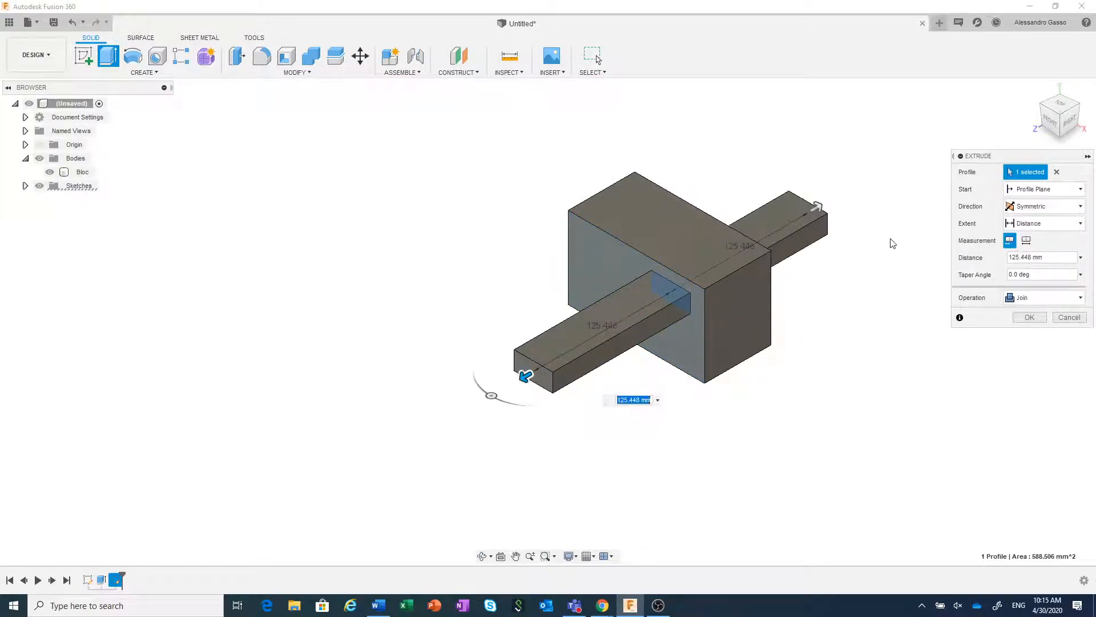
left_click_drag(524, 375, 504, 383)
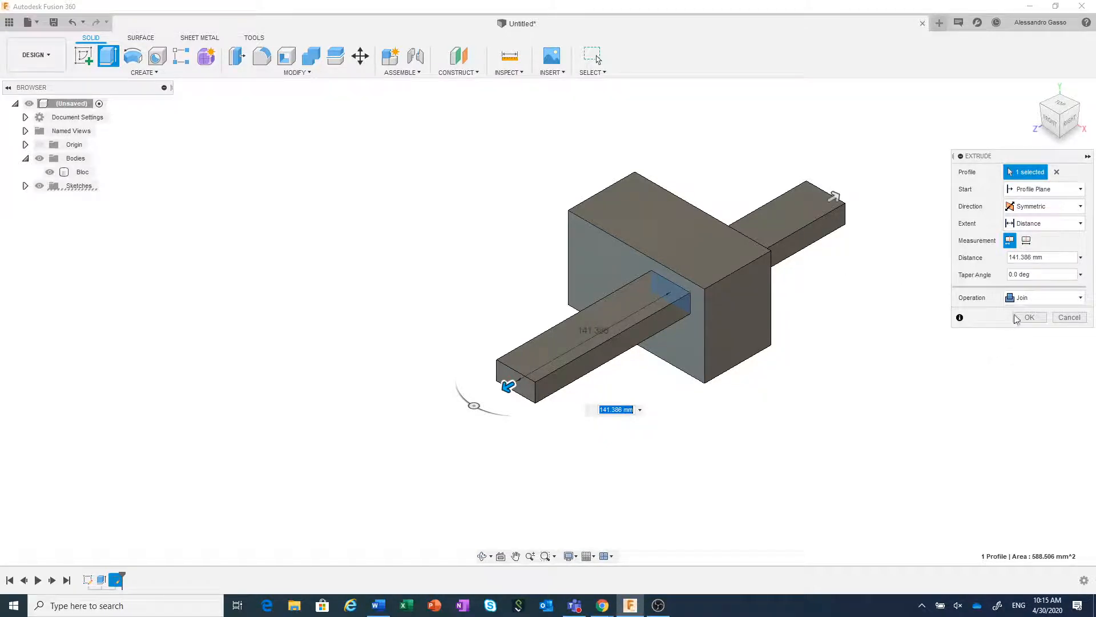
left_click(1035, 298)
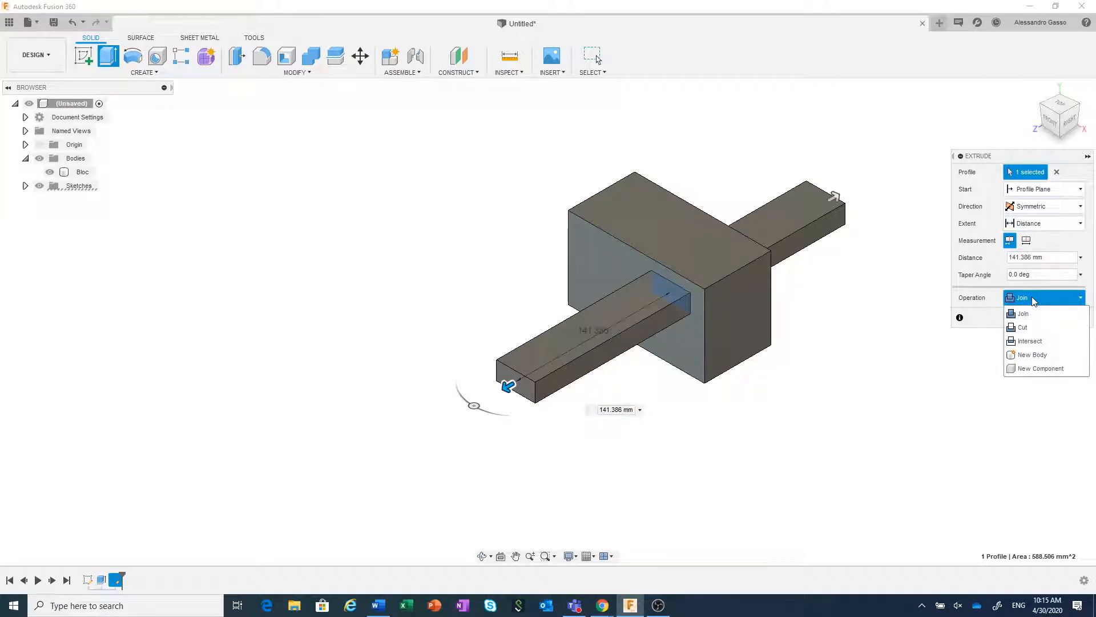
left_click(1037, 355)
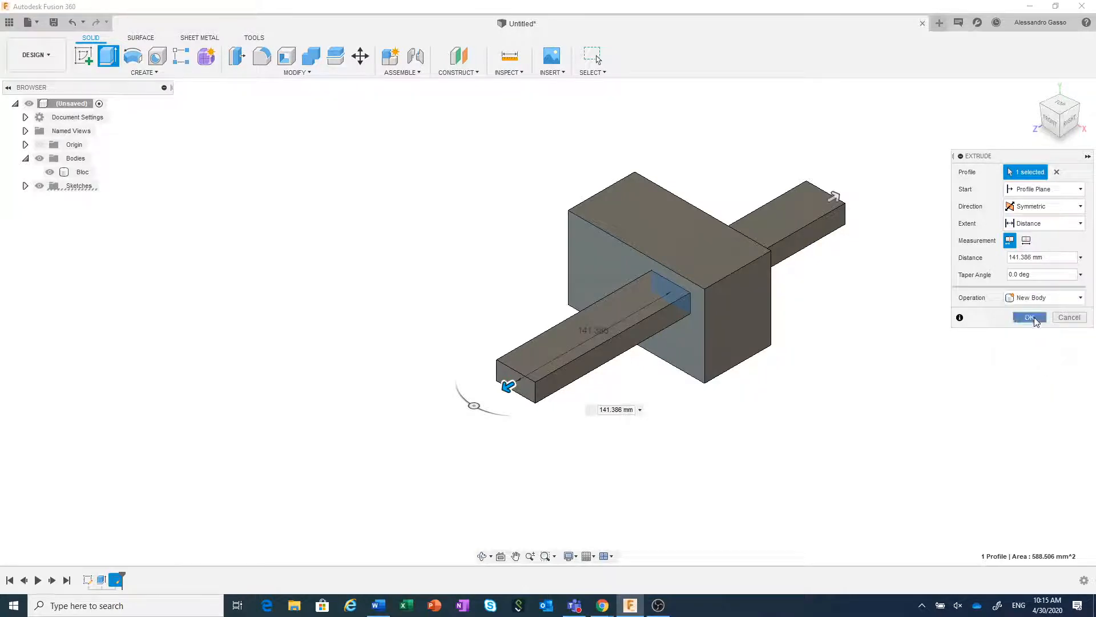
left_click(1030, 318)
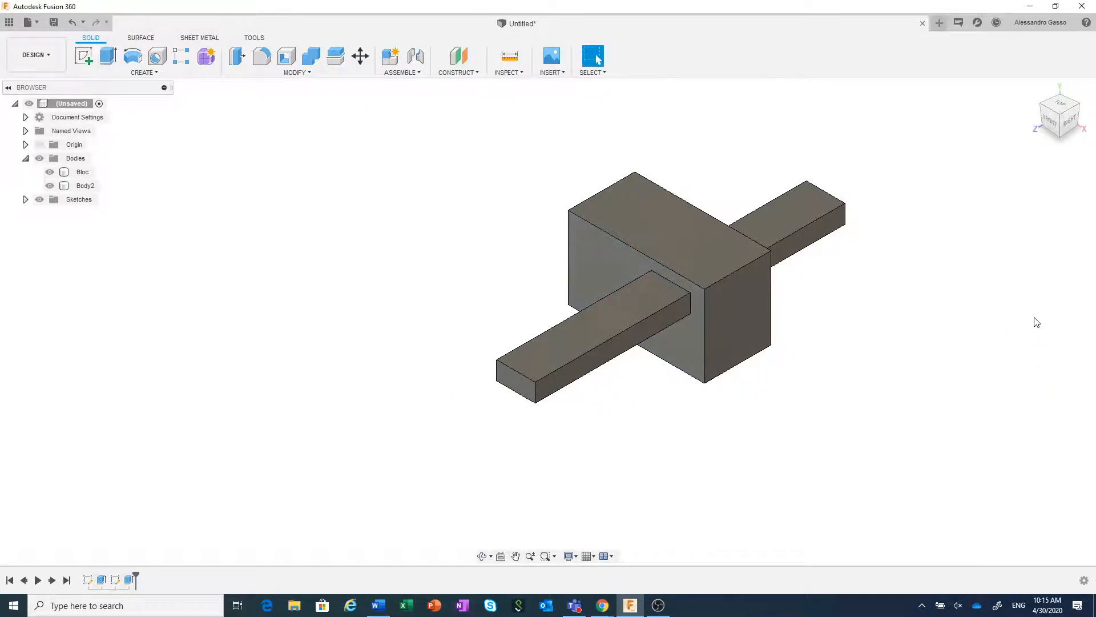
- Rename the new bar body running through the block as Barre
left_click(85, 186)
left_click(84, 186)
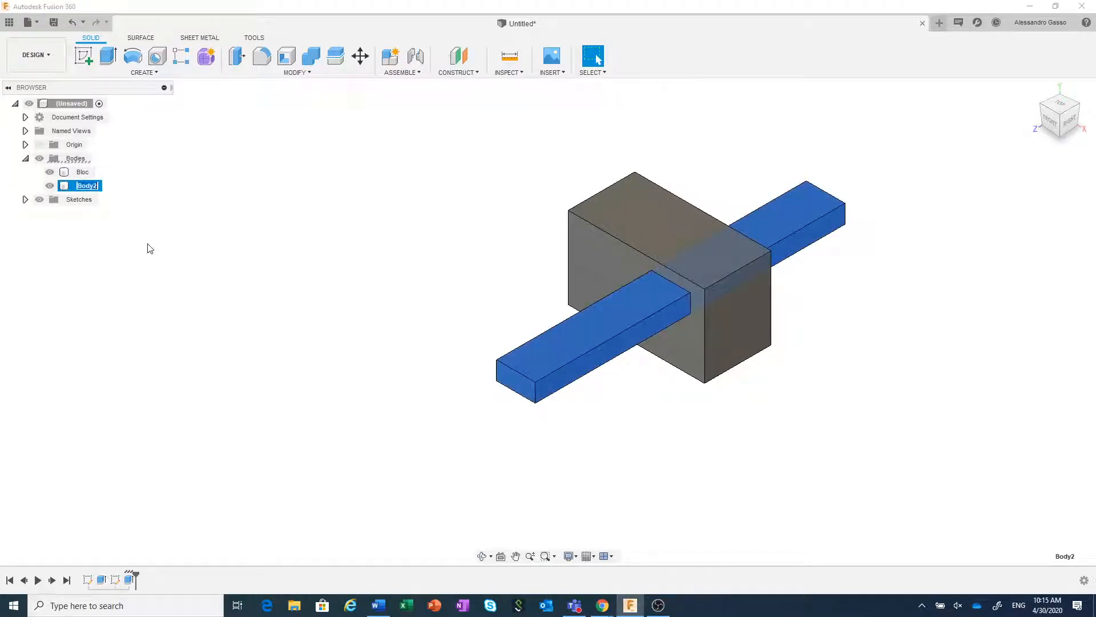
type("Barre")
key("Return")
- Examine how the design's bodies and sketches are listed in their separate browser folders
left_click(25, 199)
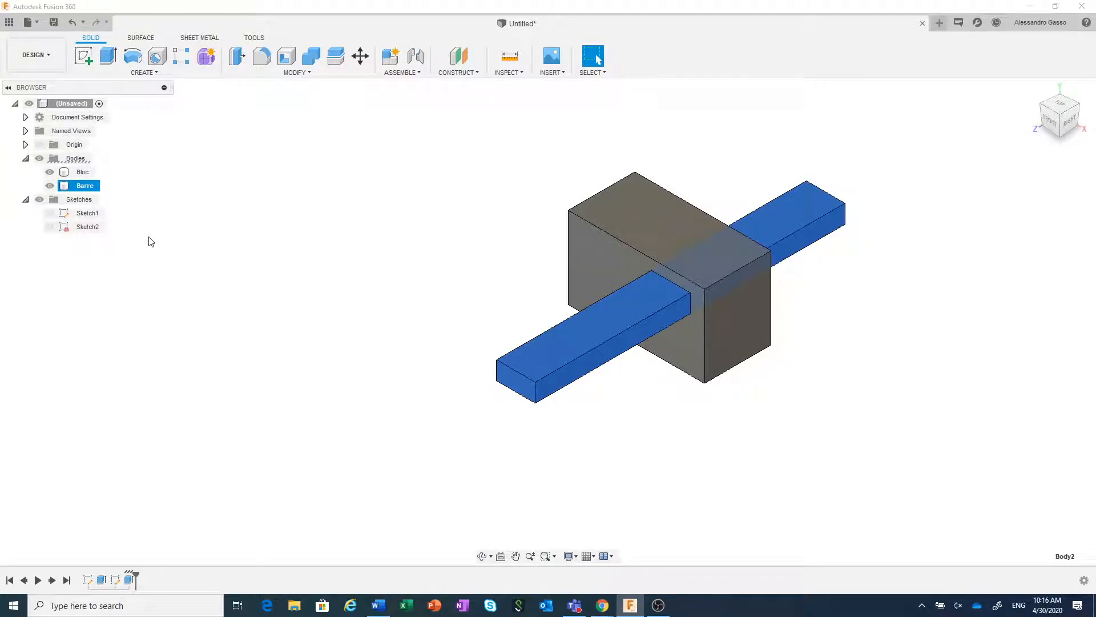
left_click(25, 159)
left_click(25, 171)
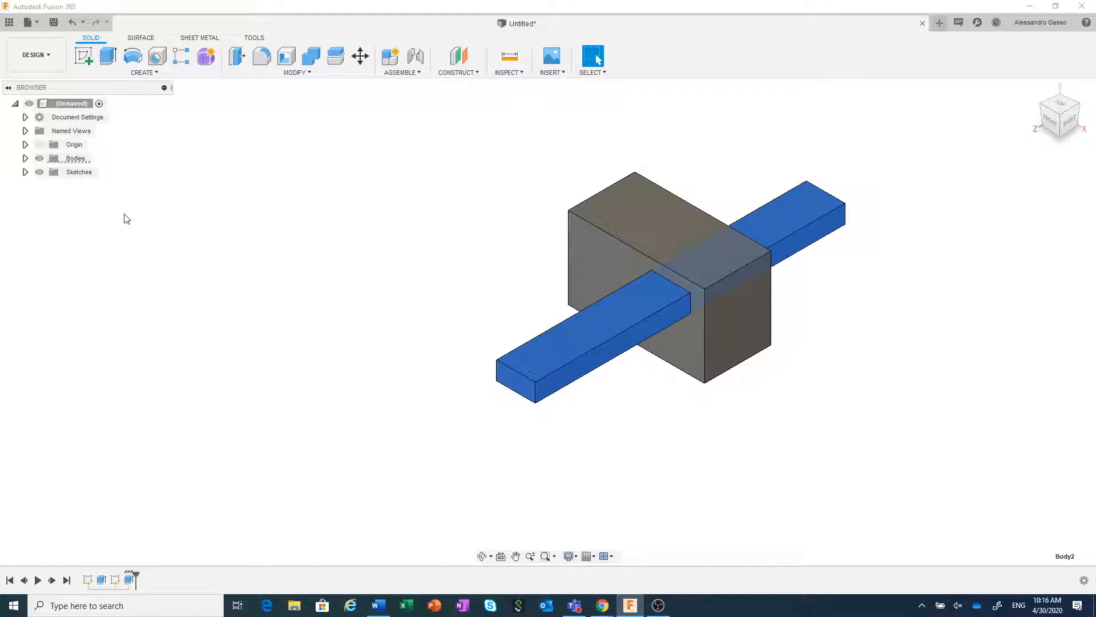
left_click(25, 158)
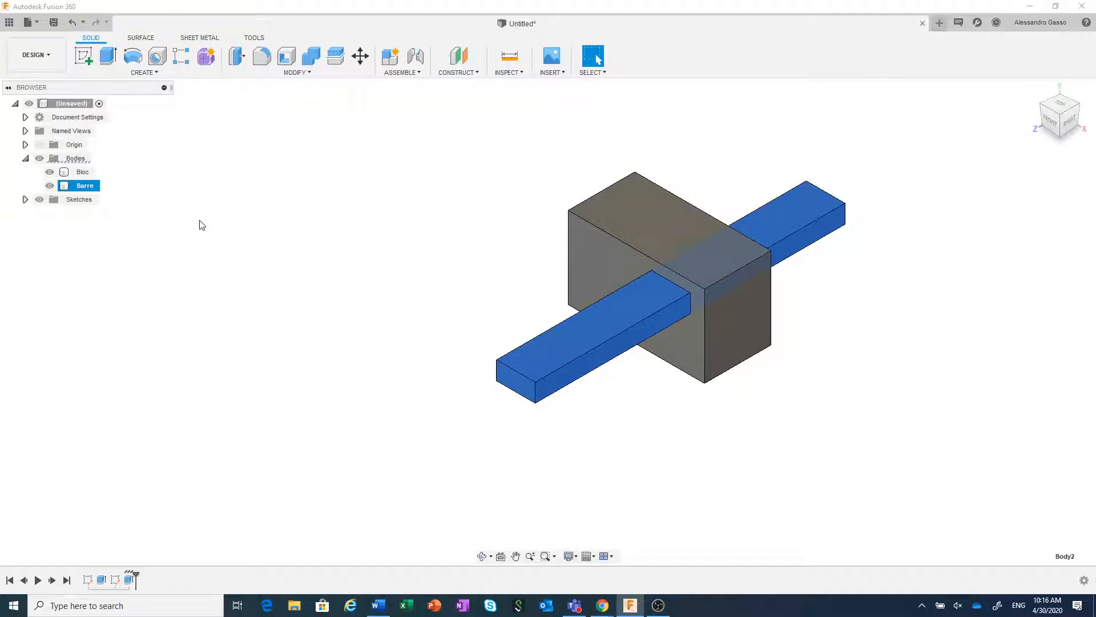
left_click(25, 159)
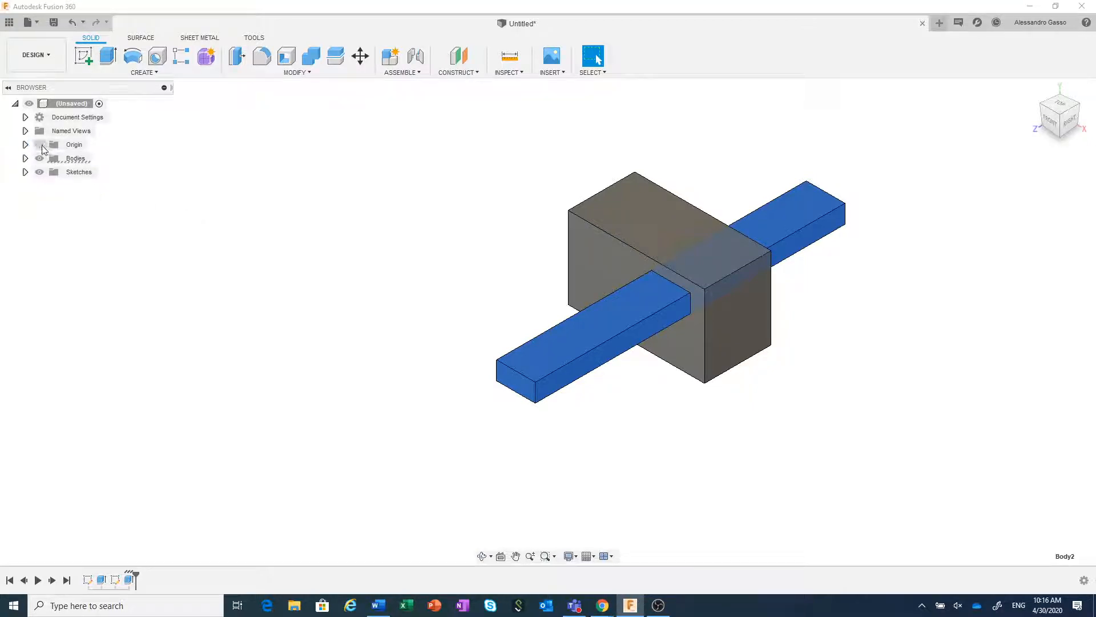
left_click(26, 173)
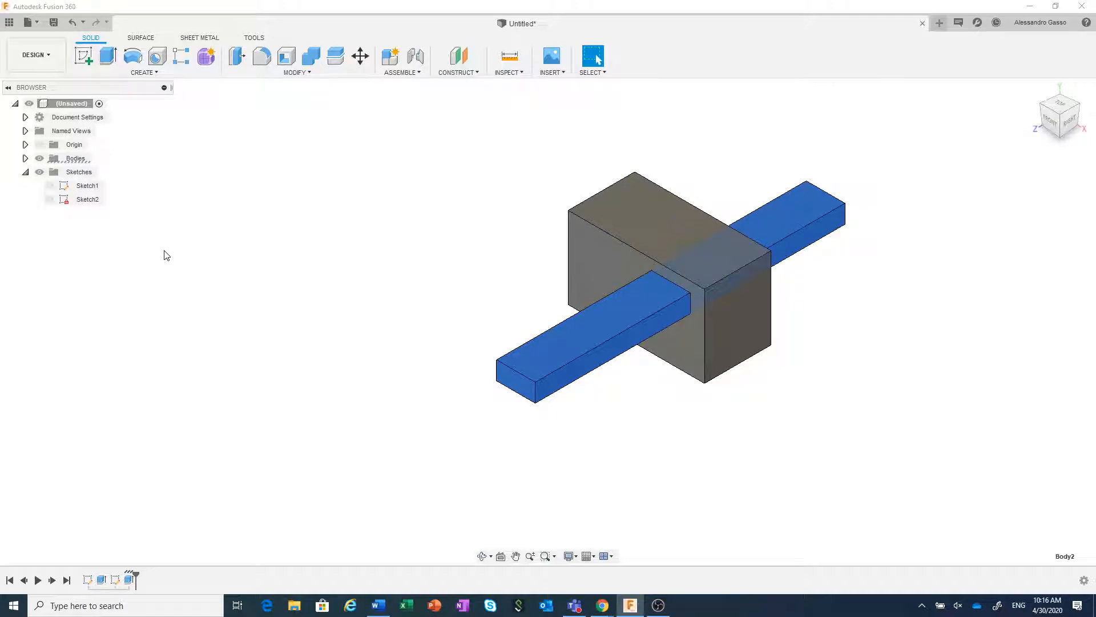
- Move the block body up and back off the bar's axis, with a Y distance of about -59.7 mm
left_click(25, 172)
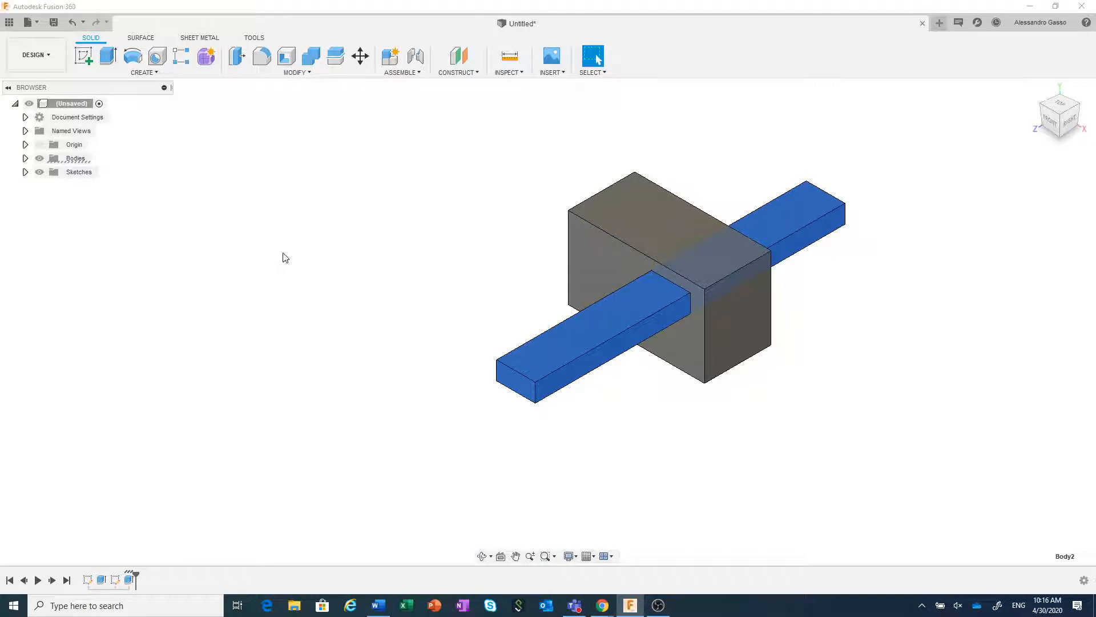
left_click(316, 280)
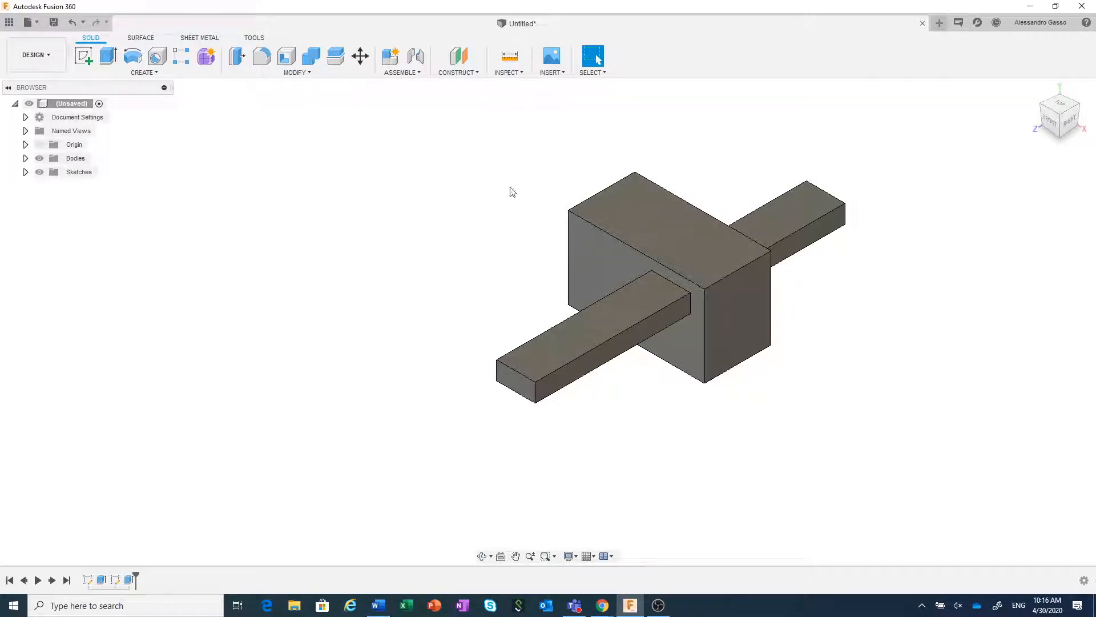
left_click(632, 212)
right_click(423, 155)
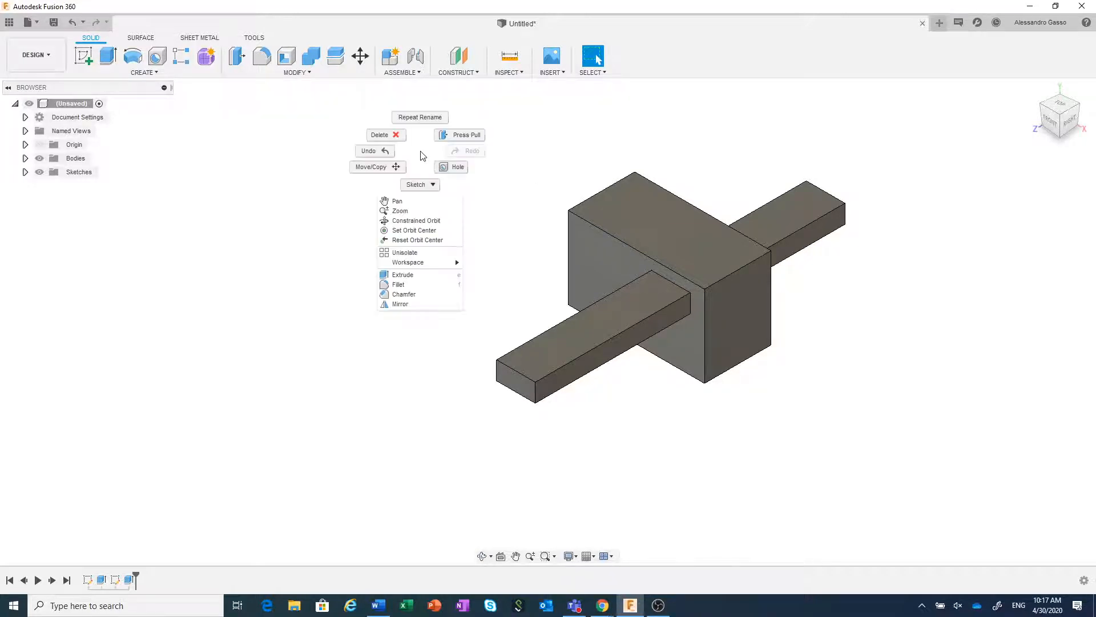
left_click(368, 166)
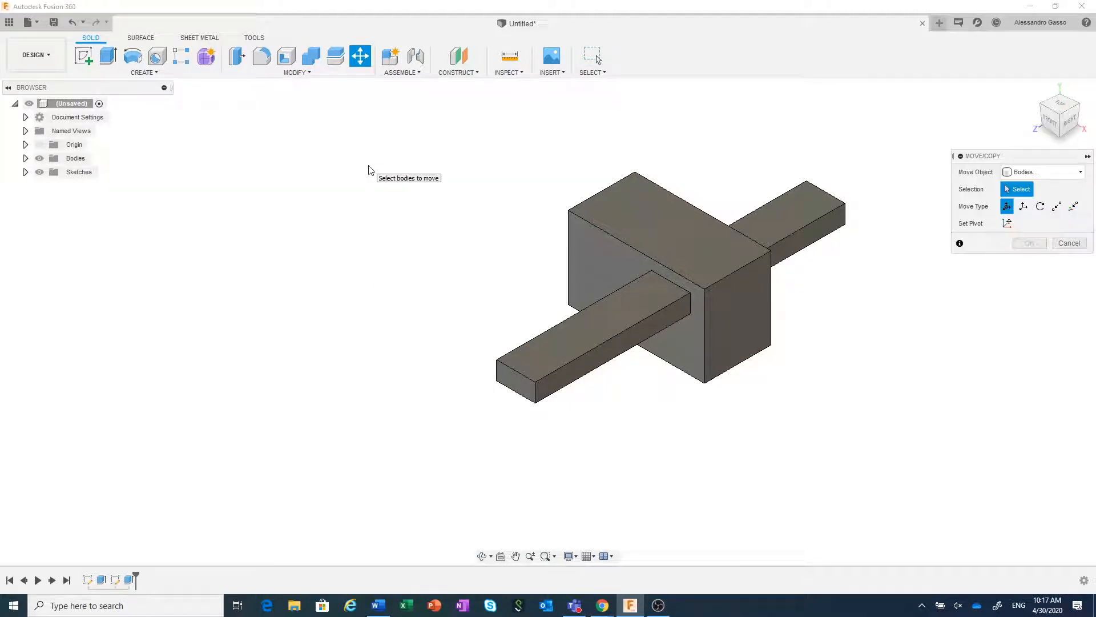
left_click(649, 227)
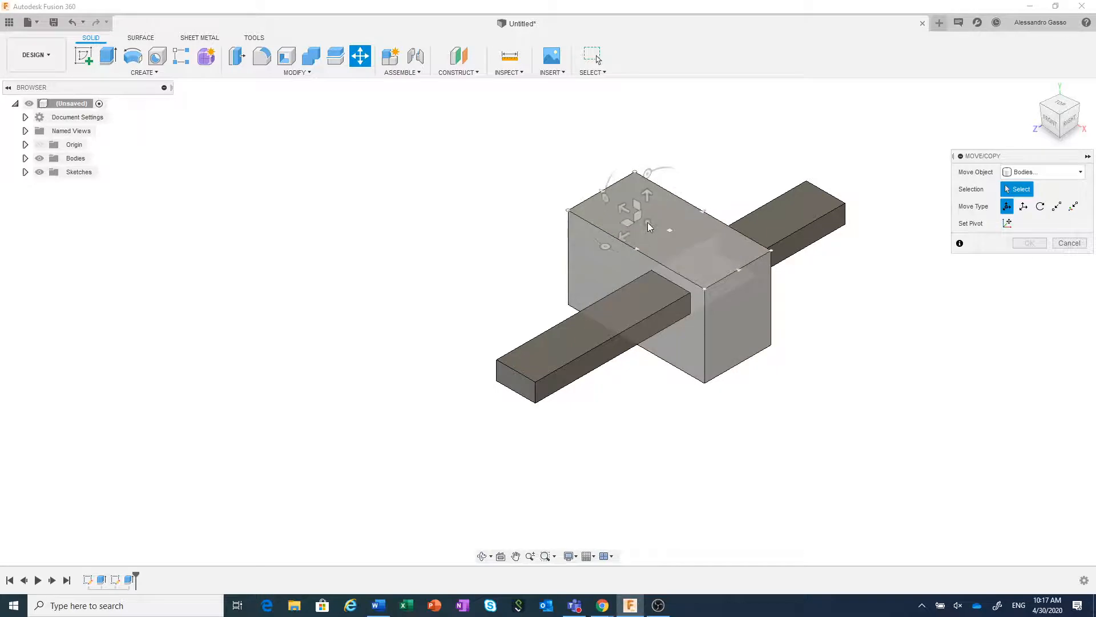
left_click(649, 227)
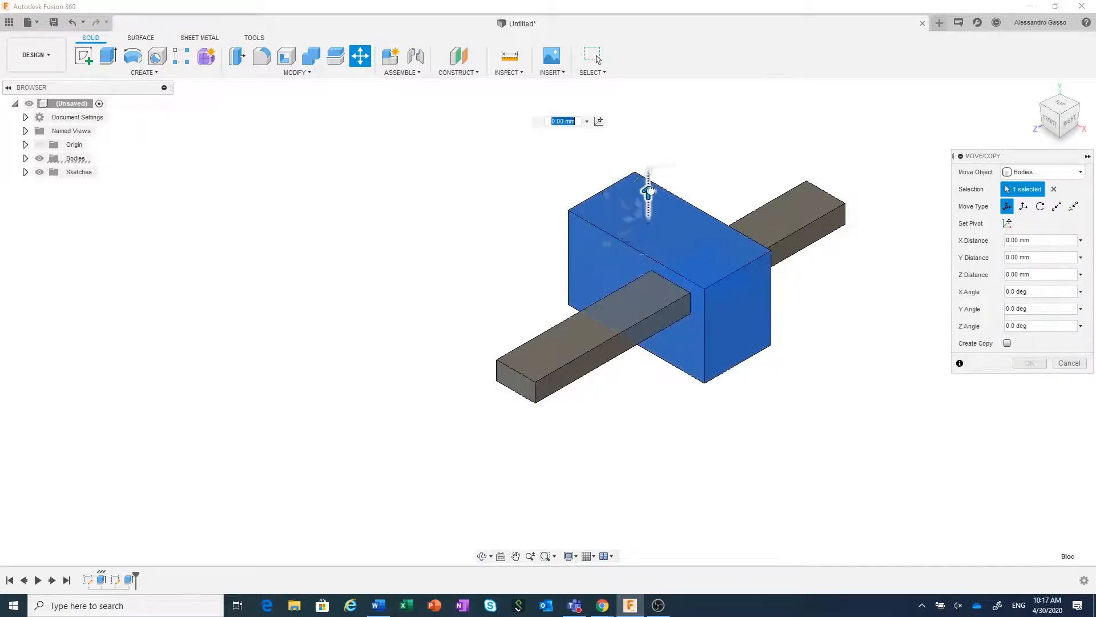
left_click_drag(649, 190, 691, 153)
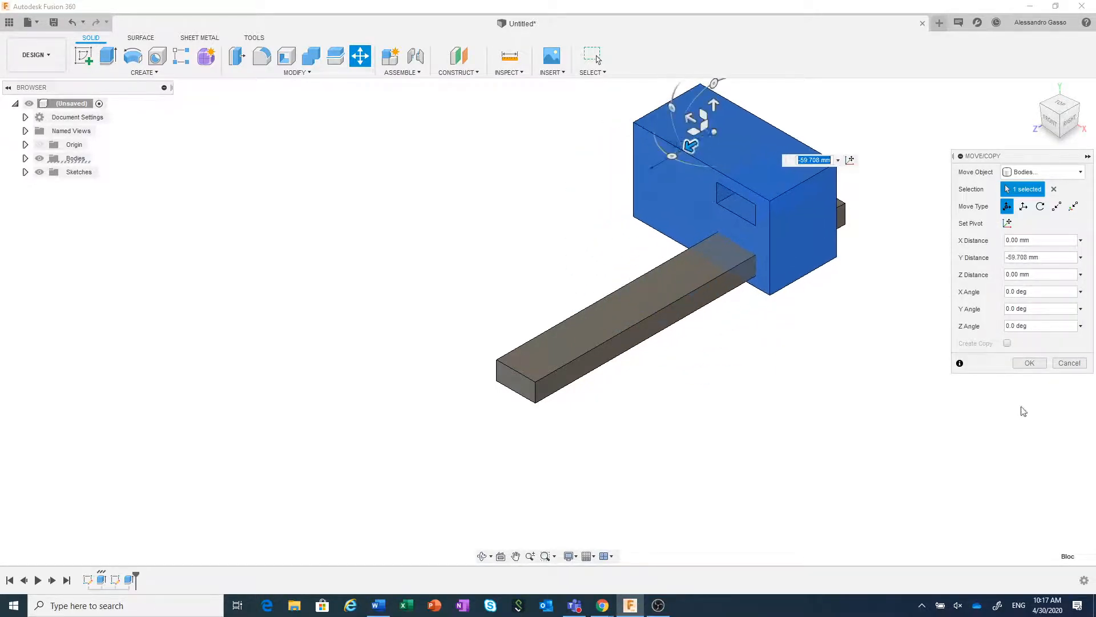
left_click(1030, 363)
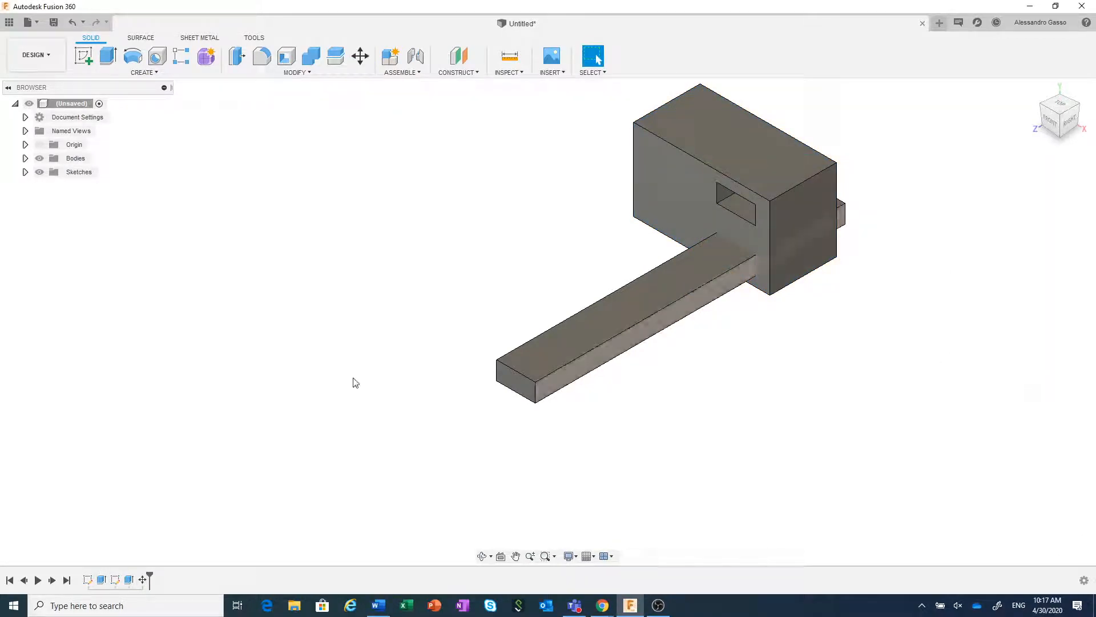
- Display the first sketch at its original location, and undo that display change and the block's move
left_click(25, 172)
left_click(49, 186)
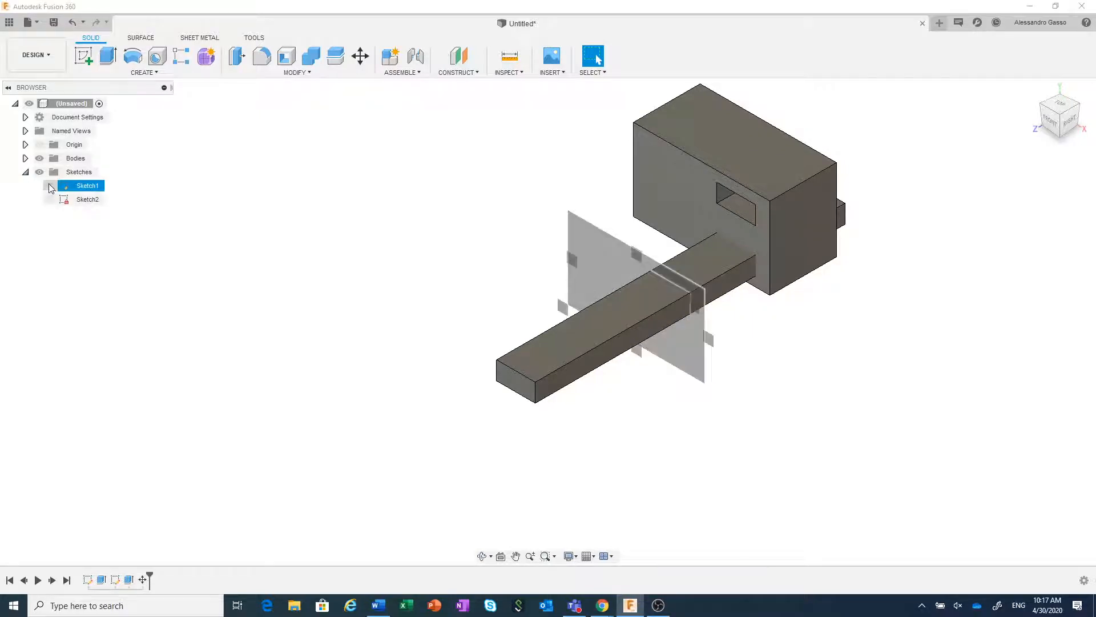
left_click(49, 186)
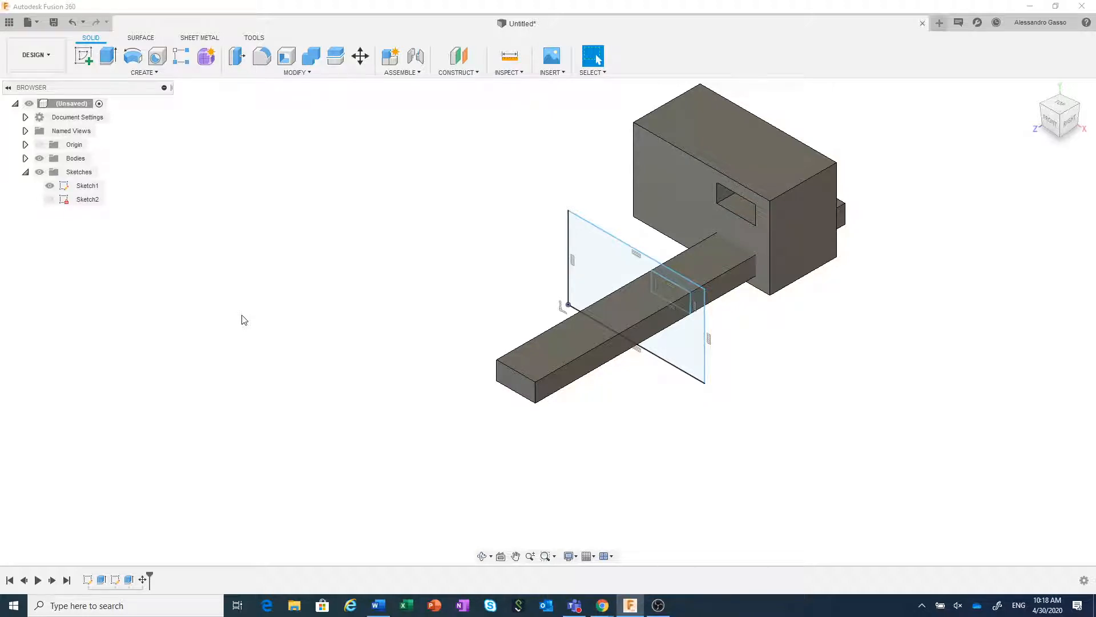
left_click(73, 23)
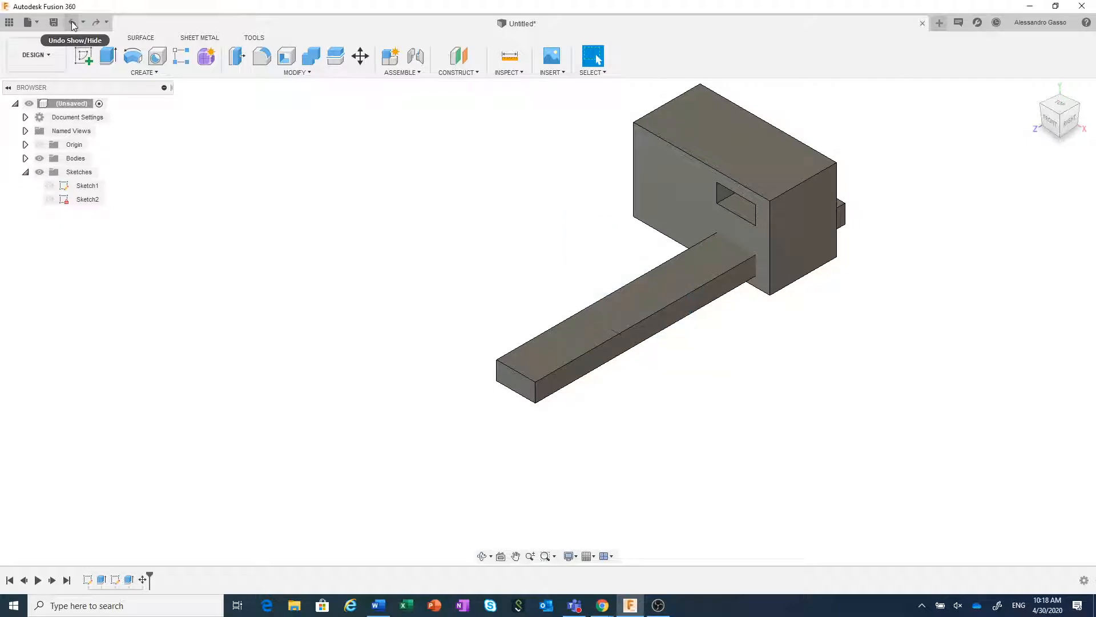
left_click(73, 23)
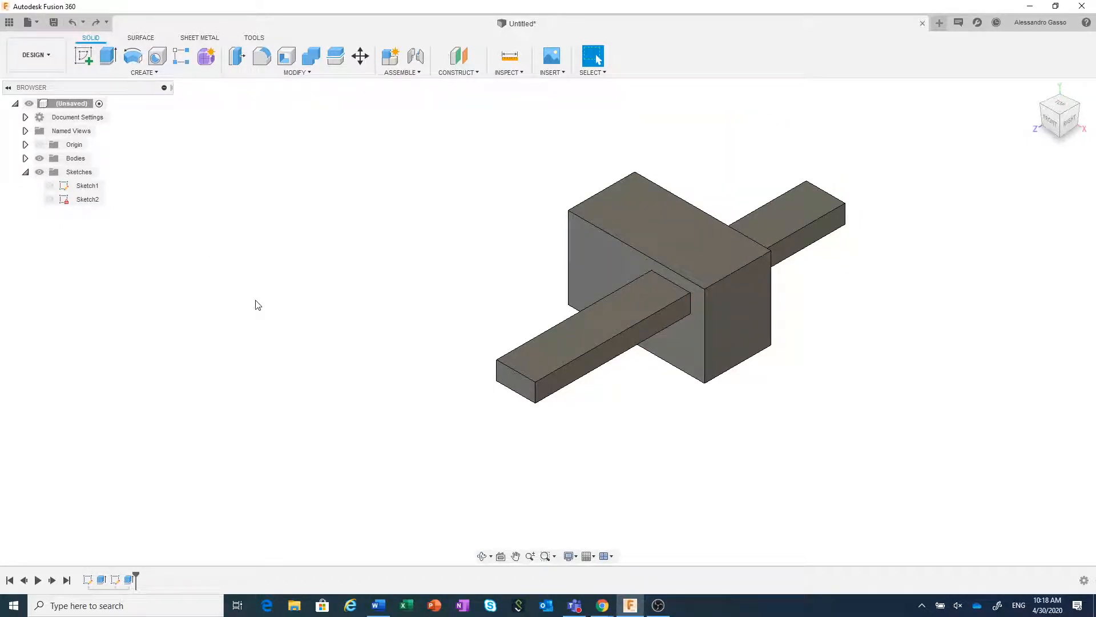
- Start a new design and create an empty, activated component named Bloc in it
left_click(35, 24)
left_click(46, 41)
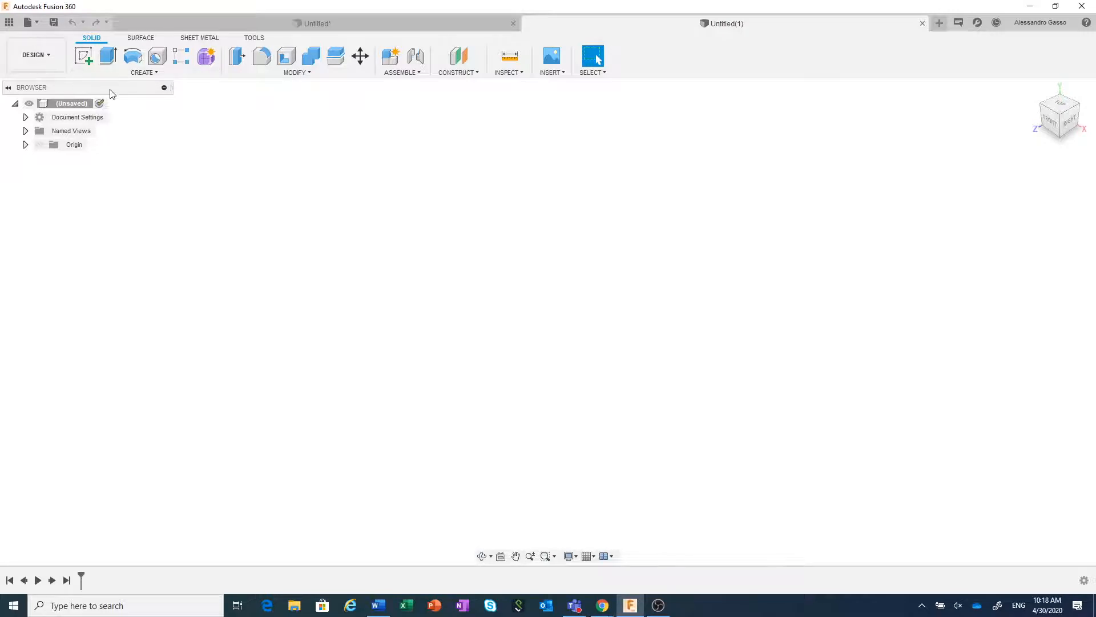
left_click(137, 74)
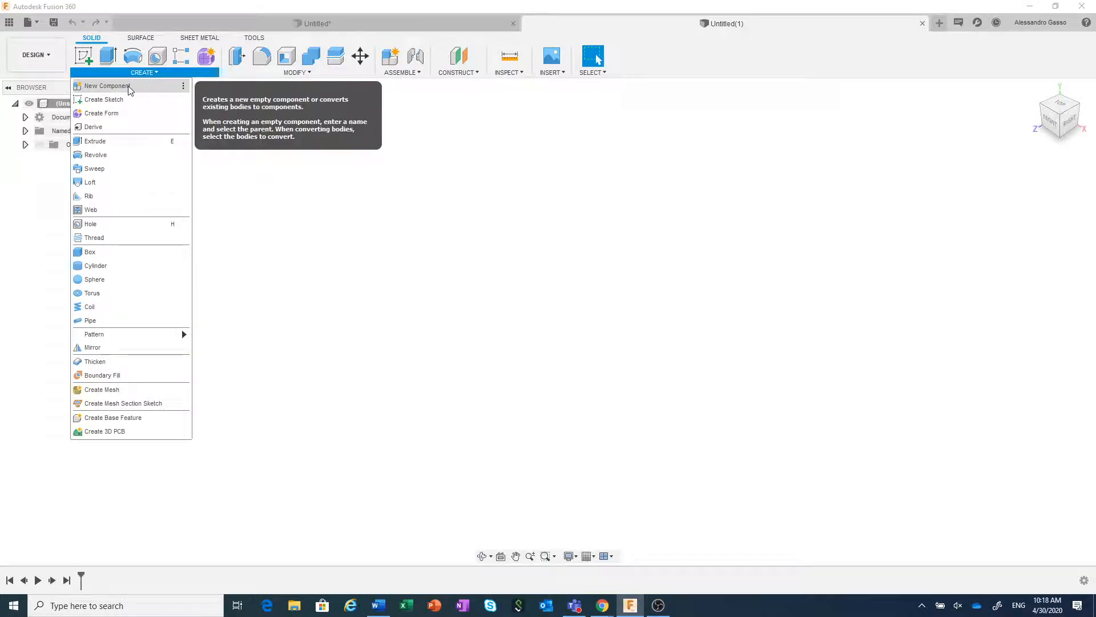
left_click(130, 86)
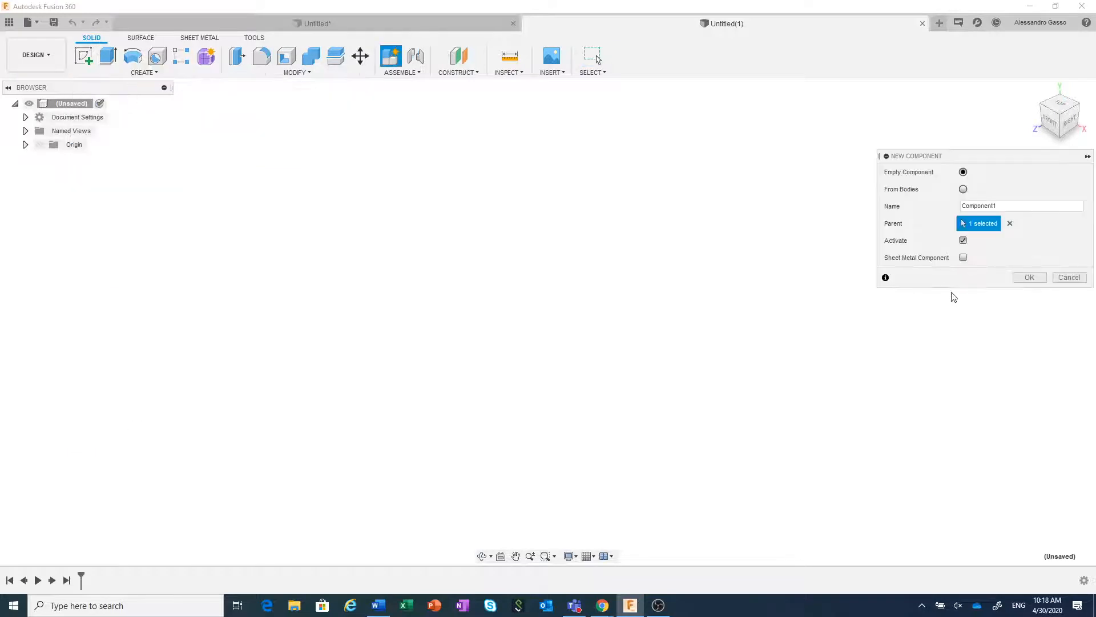
double_click(1005, 206)
type("Bloc")
left_click(1029, 277)
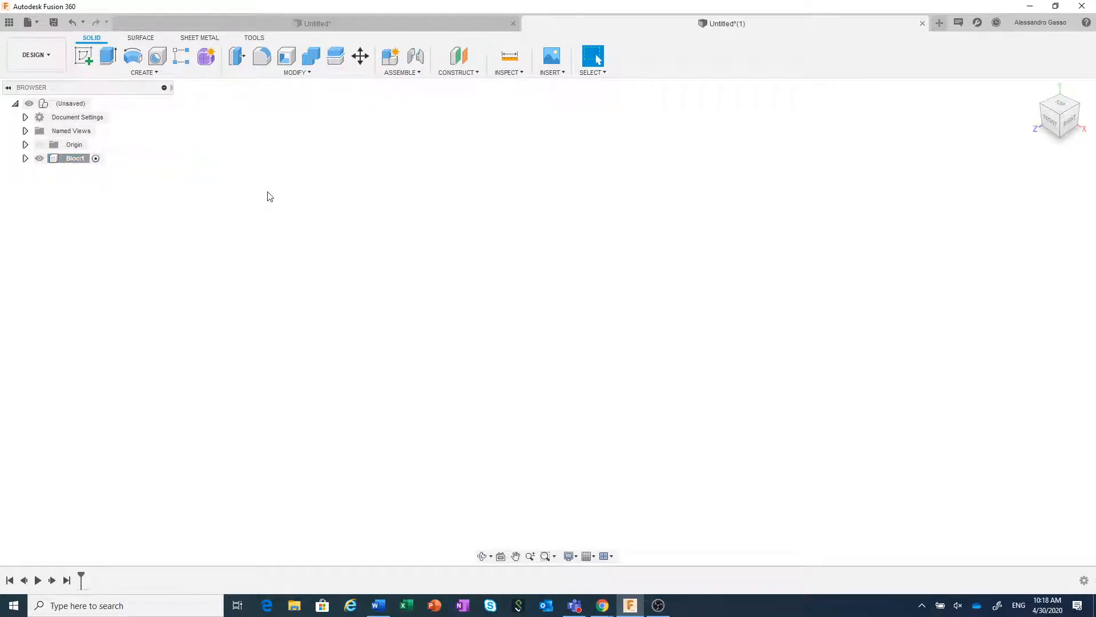
- Sketch a large rectangle from the origin on the front plane, with a smaller rectangular opening inside its upper-right area
left_click(83, 56)
left_click(567, 312)
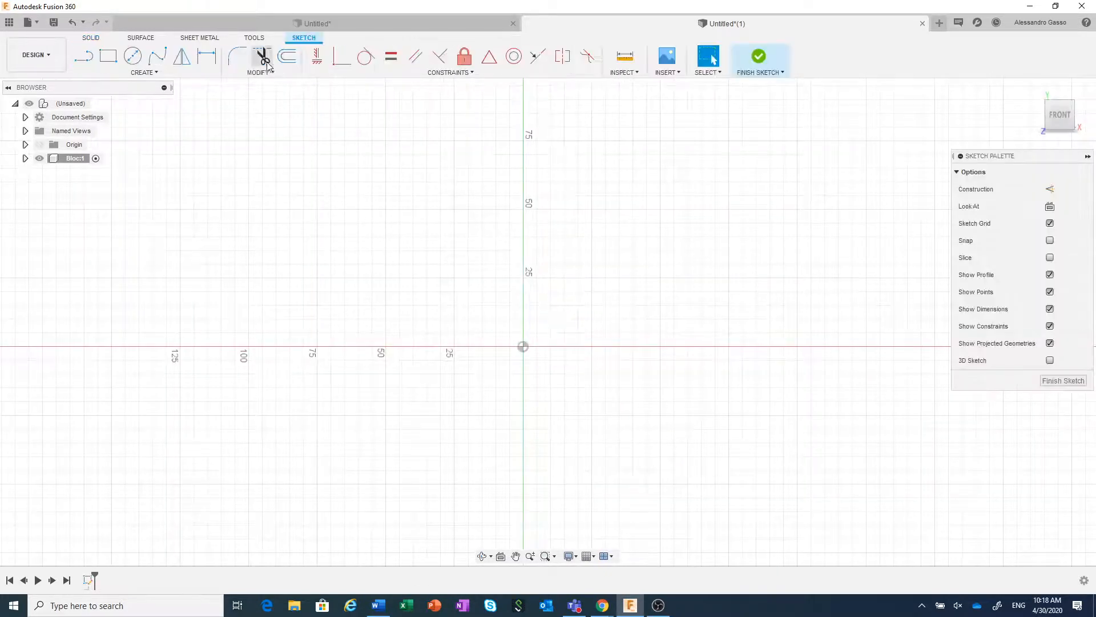
left_click(108, 56)
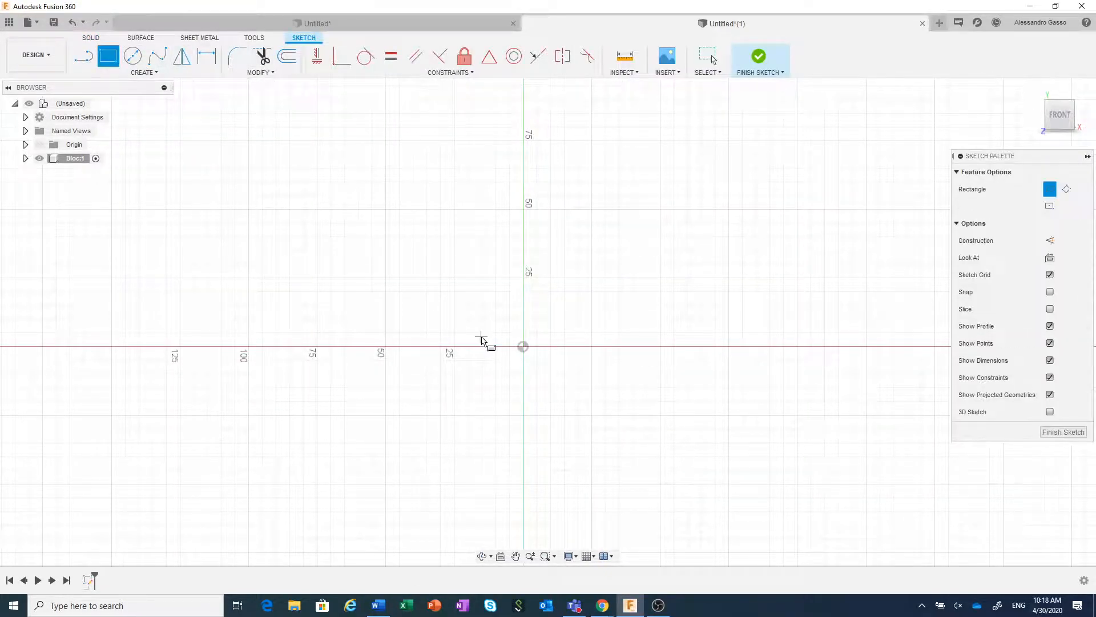
left_click(522, 347)
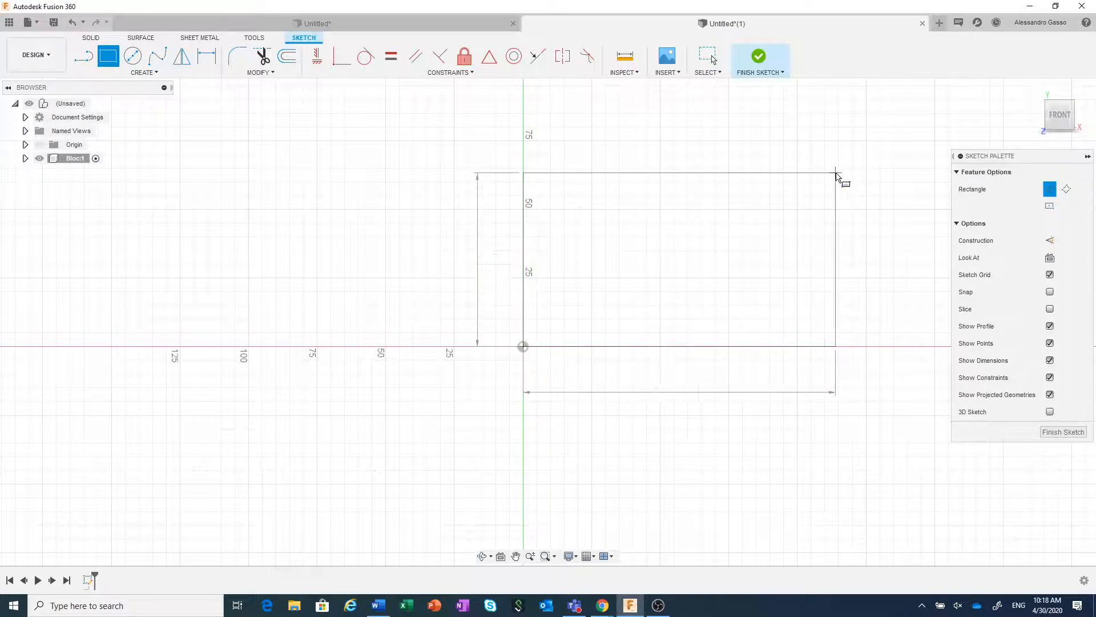
left_click(836, 173)
left_click(729, 237)
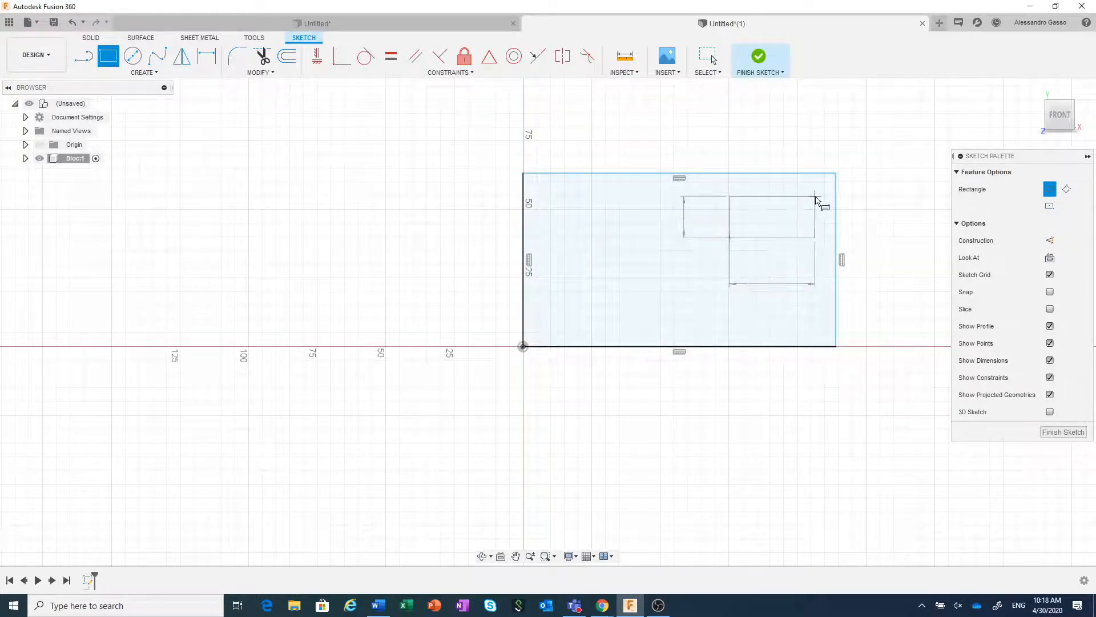
left_click(815, 196)
right_click(890, 224)
left_click(922, 227)
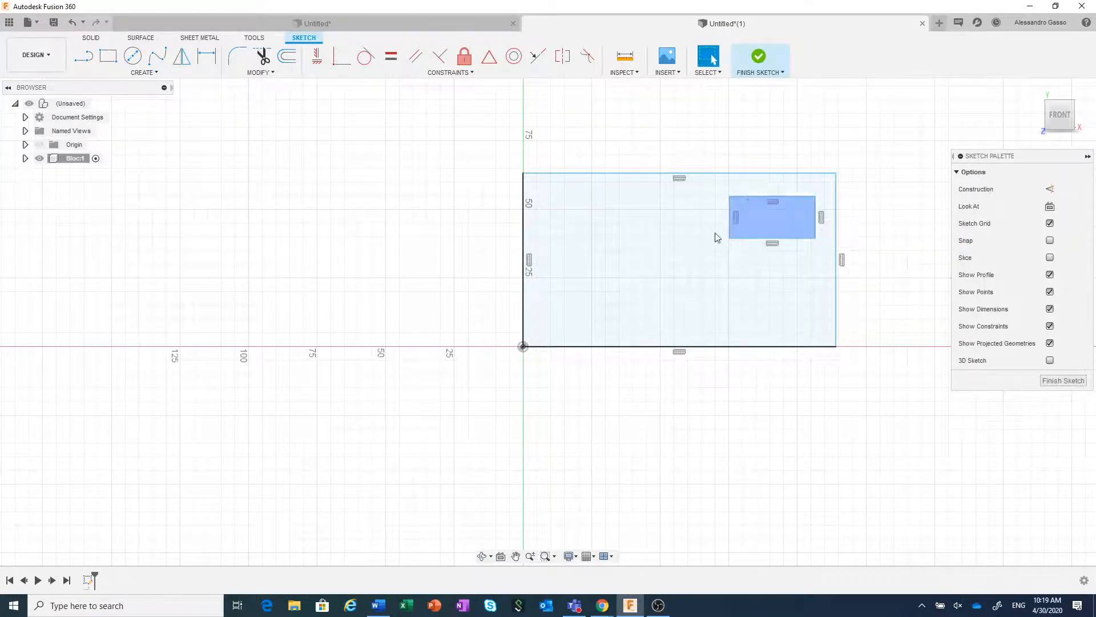
- Extrude the large profile around the opening by about -57.7 mm as a new body, and expand the Bloc component's bodies in the browser
left_click(646, 247)
right_click(646, 247)
left_click(679, 230)
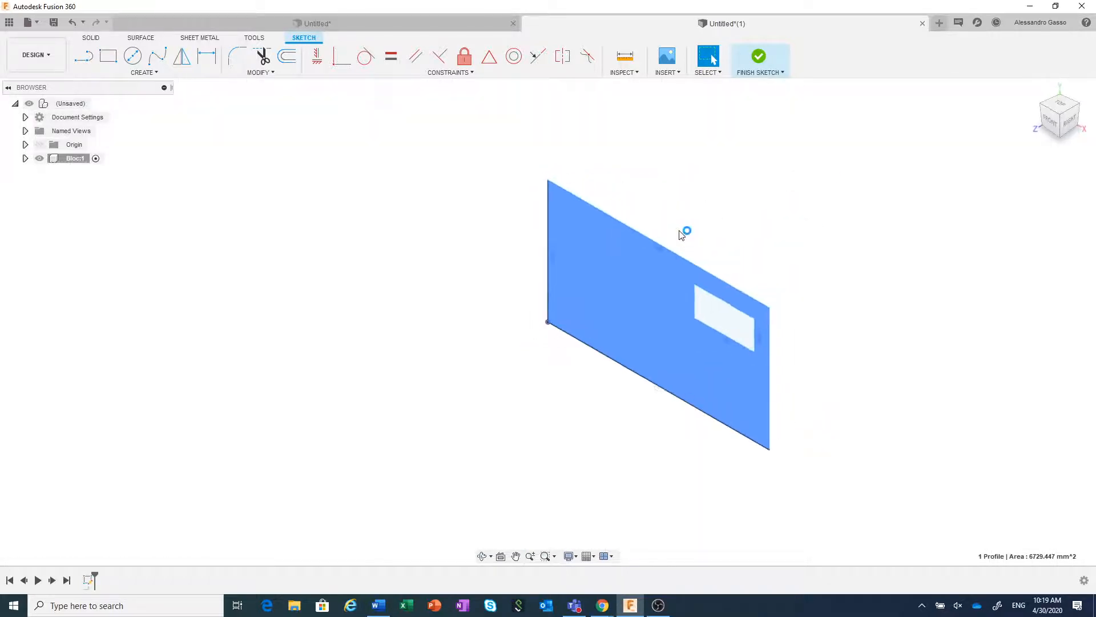
left_click_drag(653, 317, 751, 266)
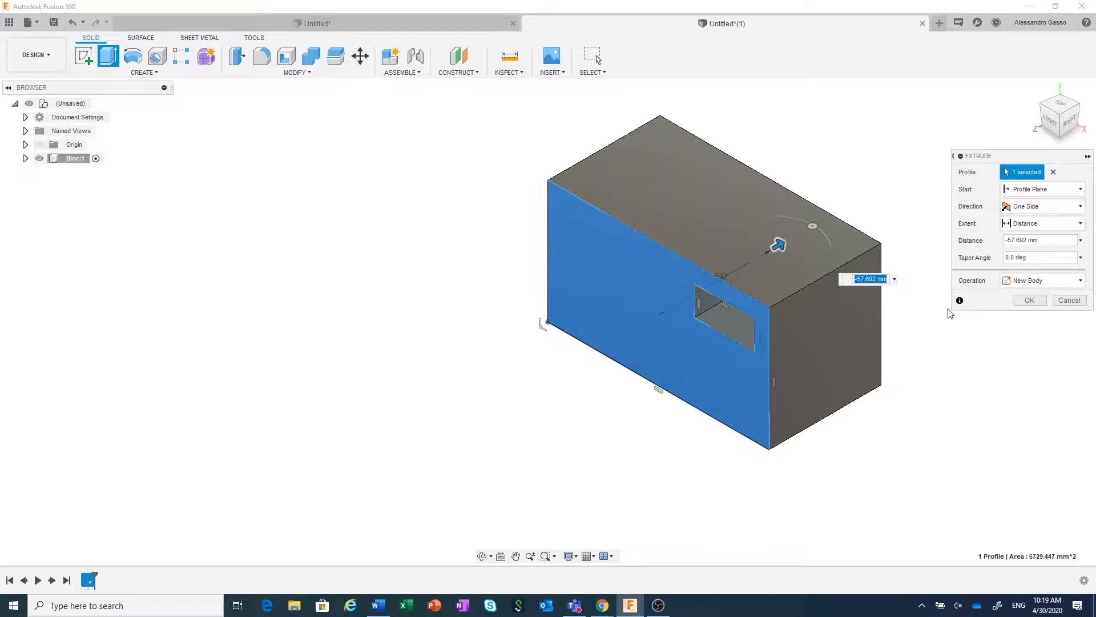
left_click(1029, 300)
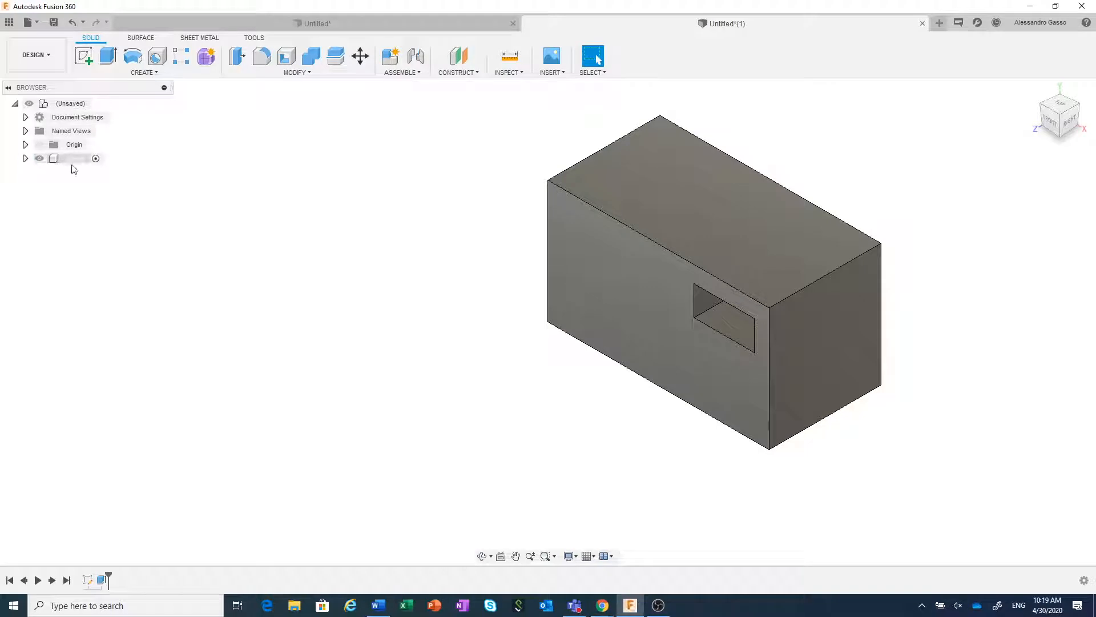
left_click(25, 159)
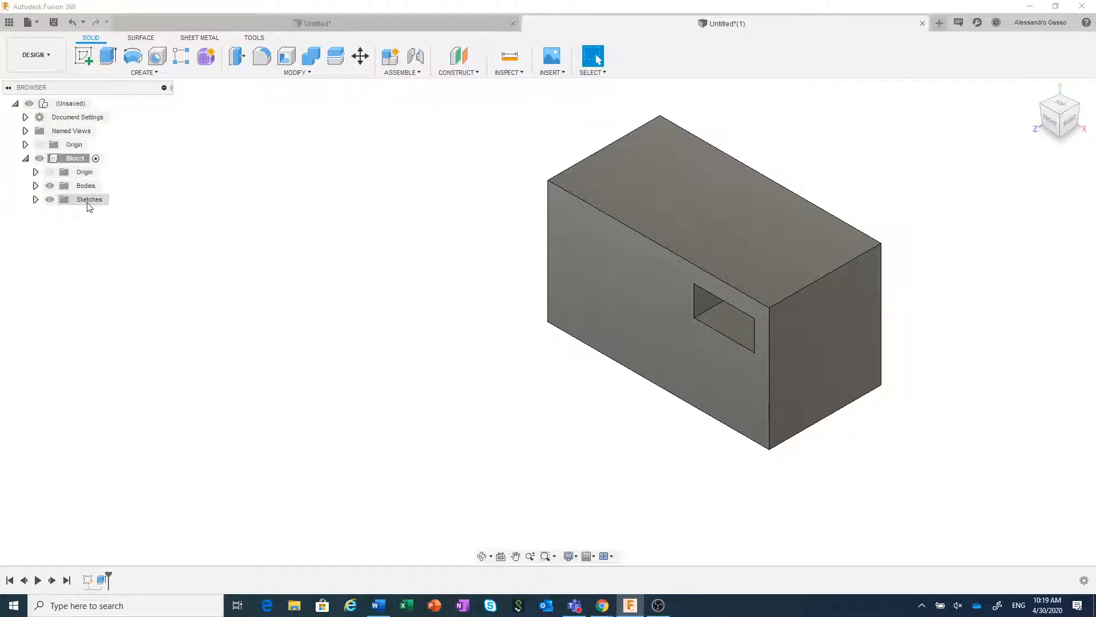
left_click(35, 185)
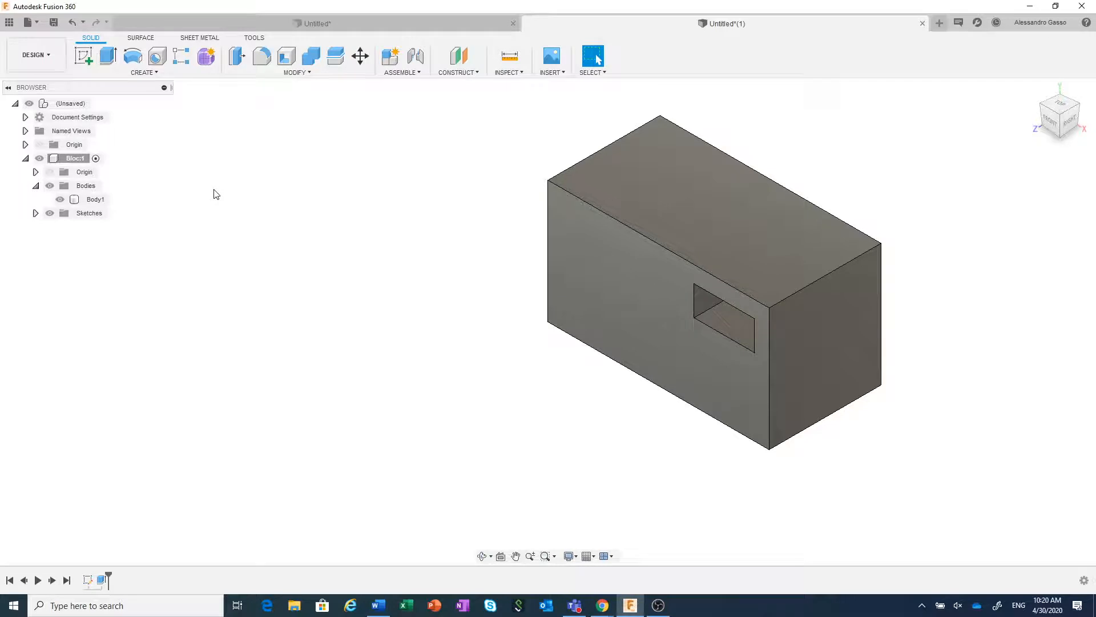
- Create an empty, activated component named Barre with the top-level design as its parent instead of Bloc
left_click(149, 74)
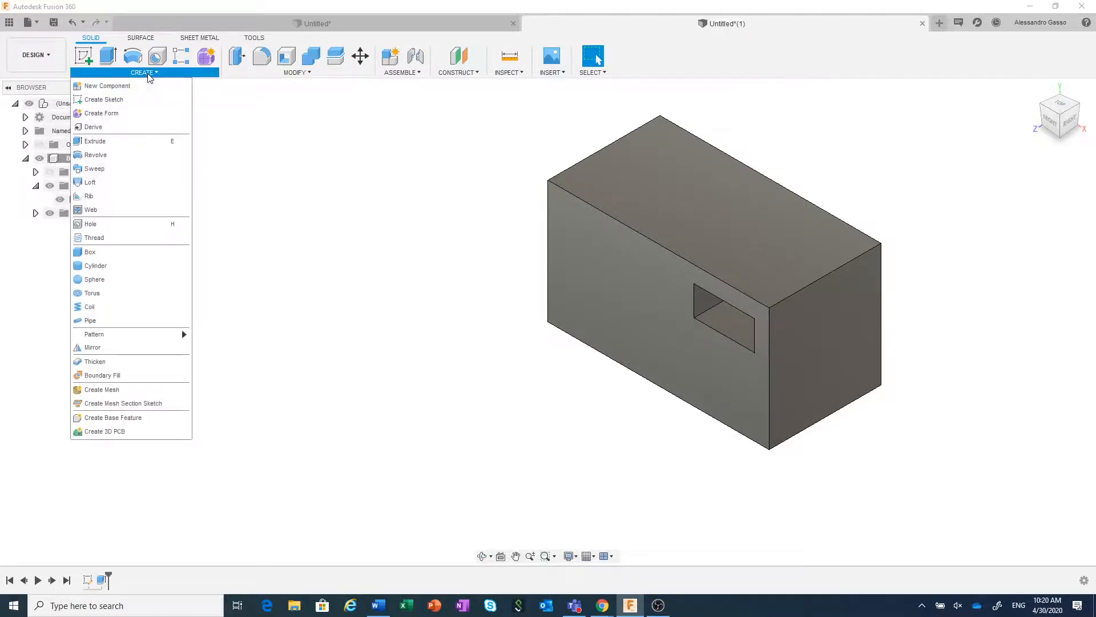
left_click(135, 84)
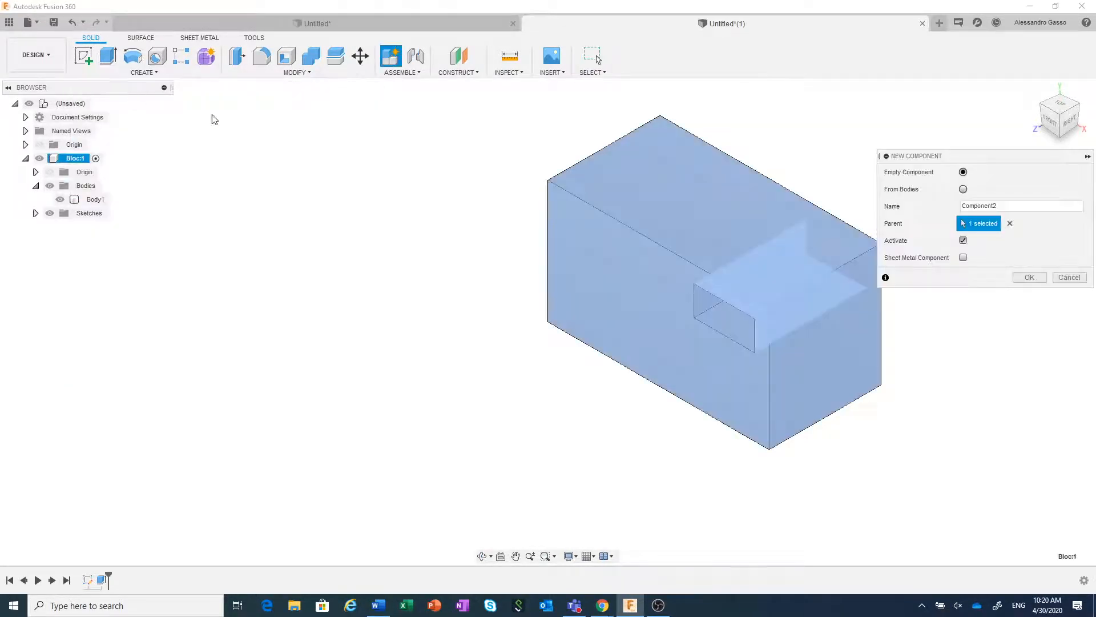
left_click_drag(1009, 212, 919, 203)
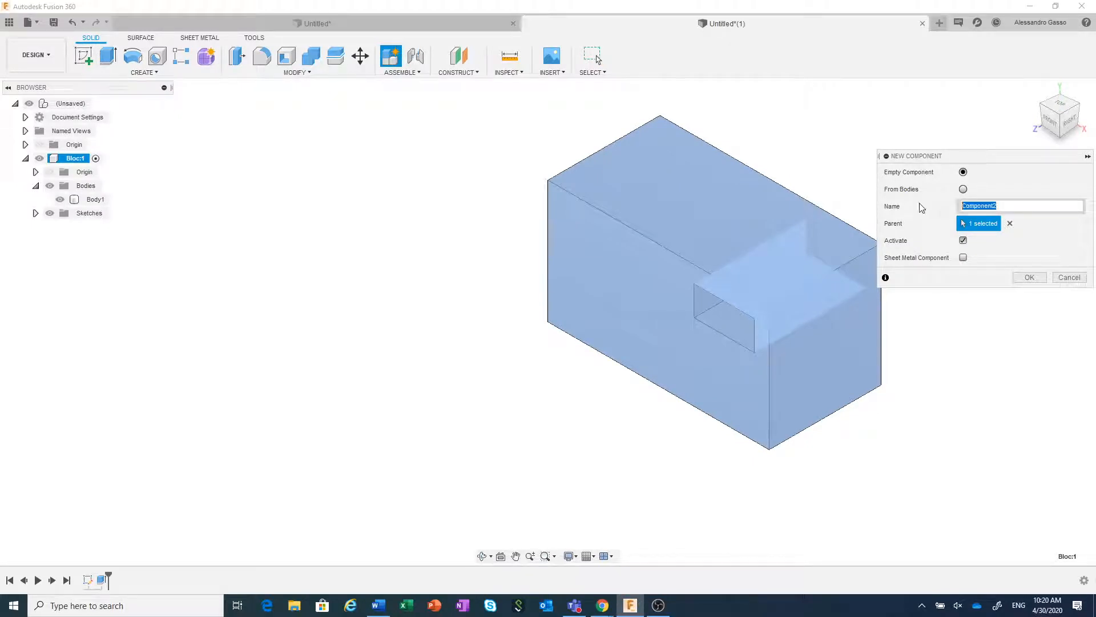
type("Barre")
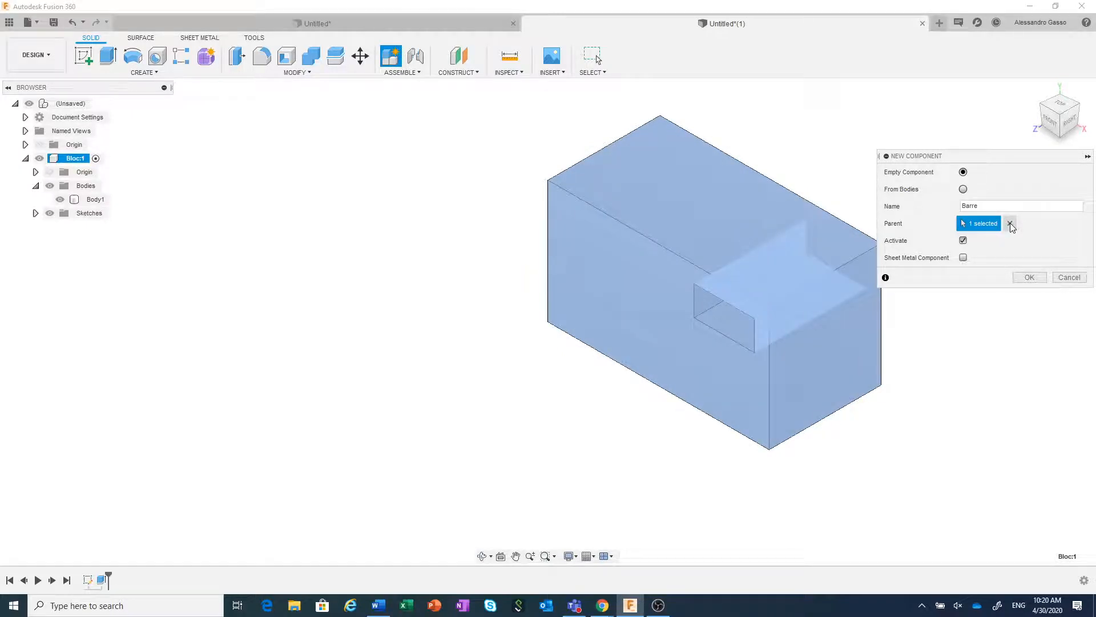
left_click(1010, 224)
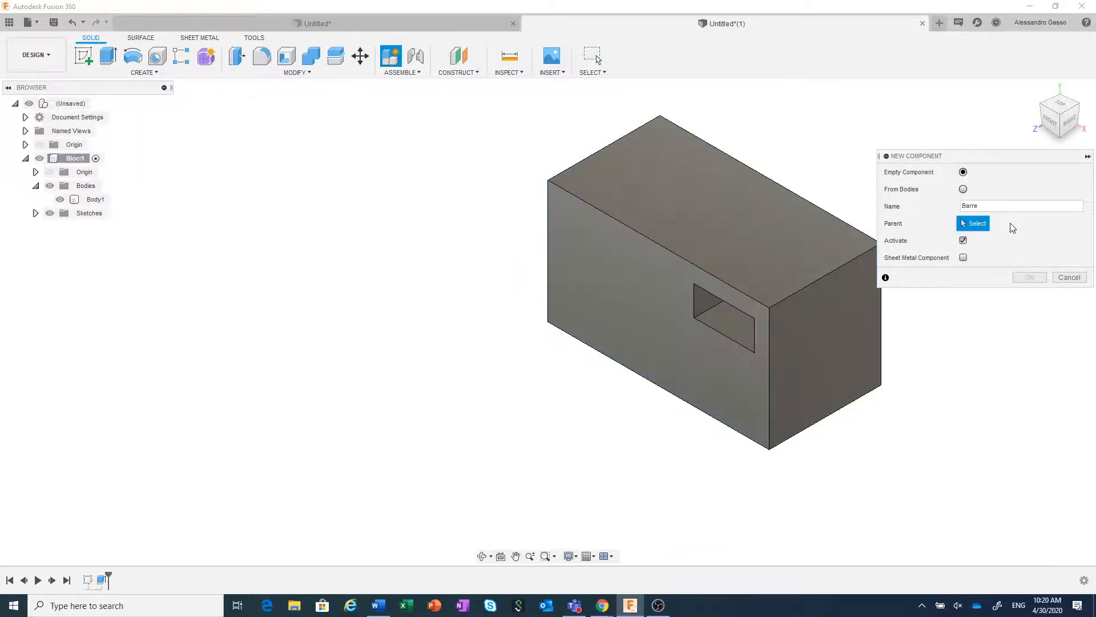
left_click(66, 106)
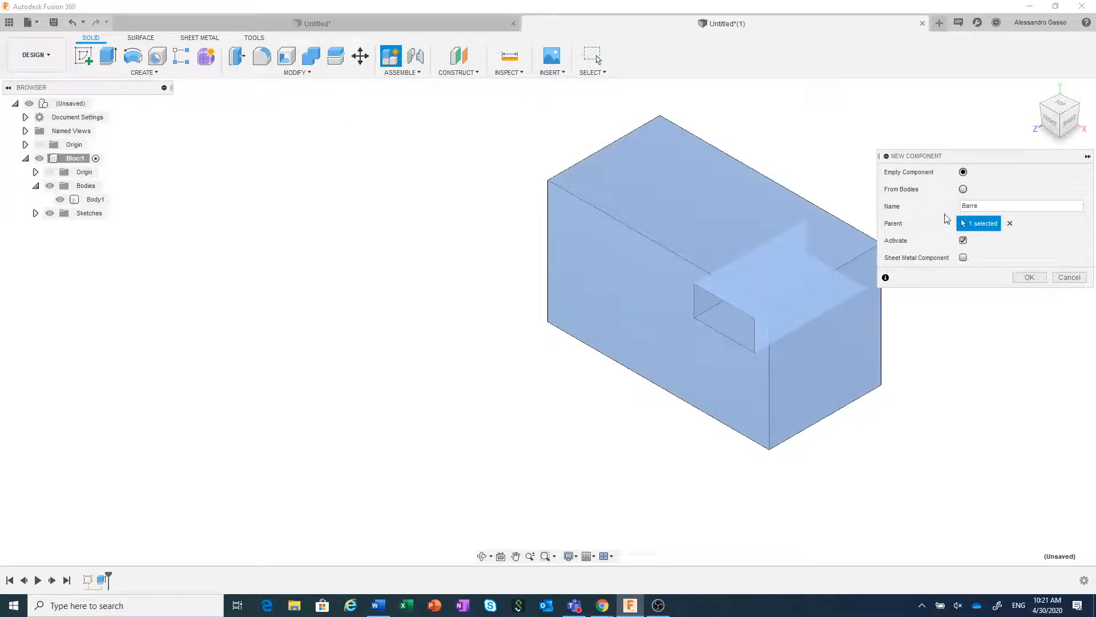
left_click(1031, 277)
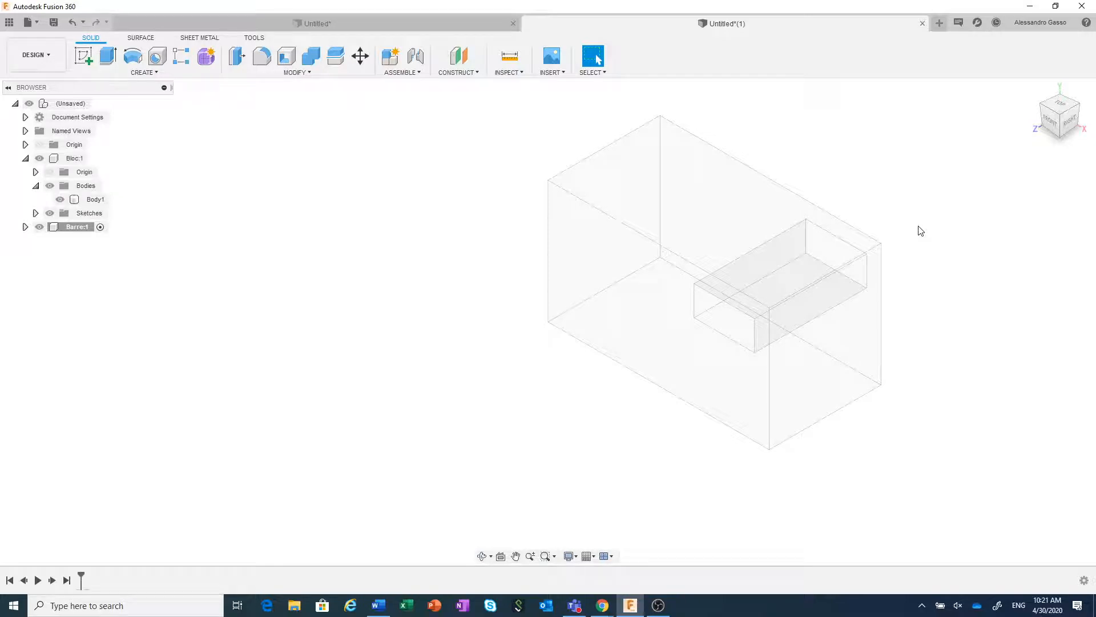
- Review the general Design preferences, including active component visibility, and leave them without making changes
left_click(1028, 24)
left_click(1031, 53)
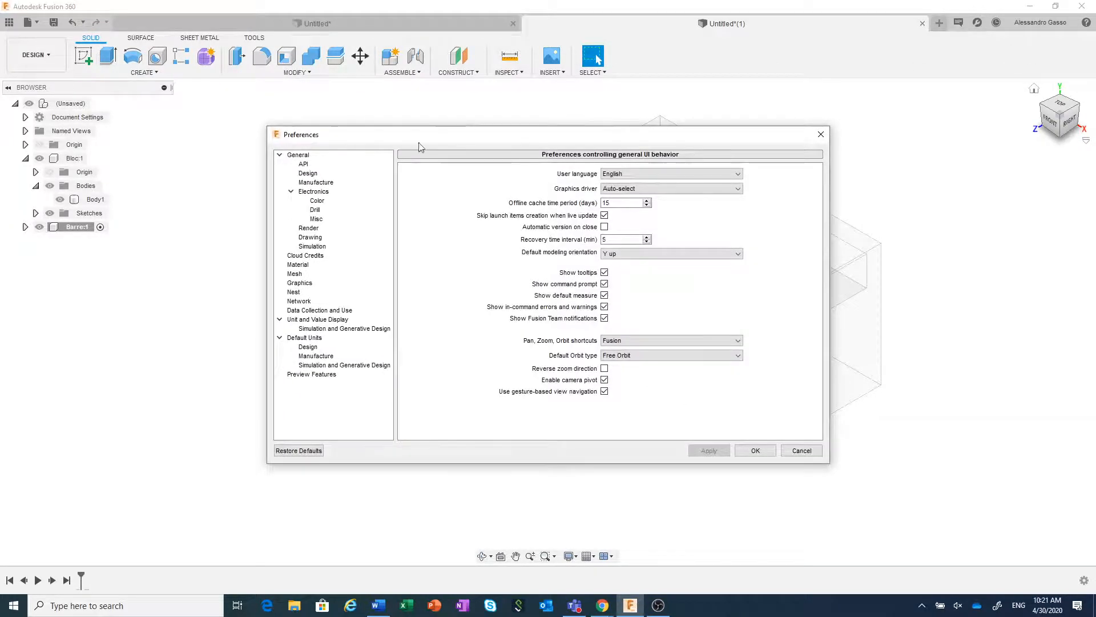
left_click(324, 175)
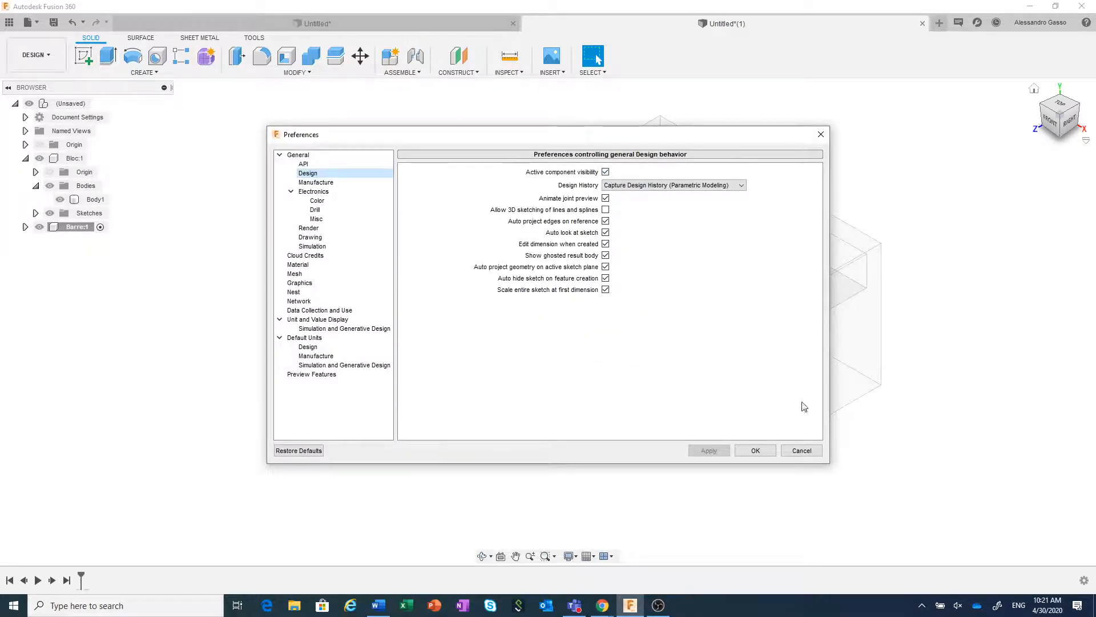
left_click(806, 451)
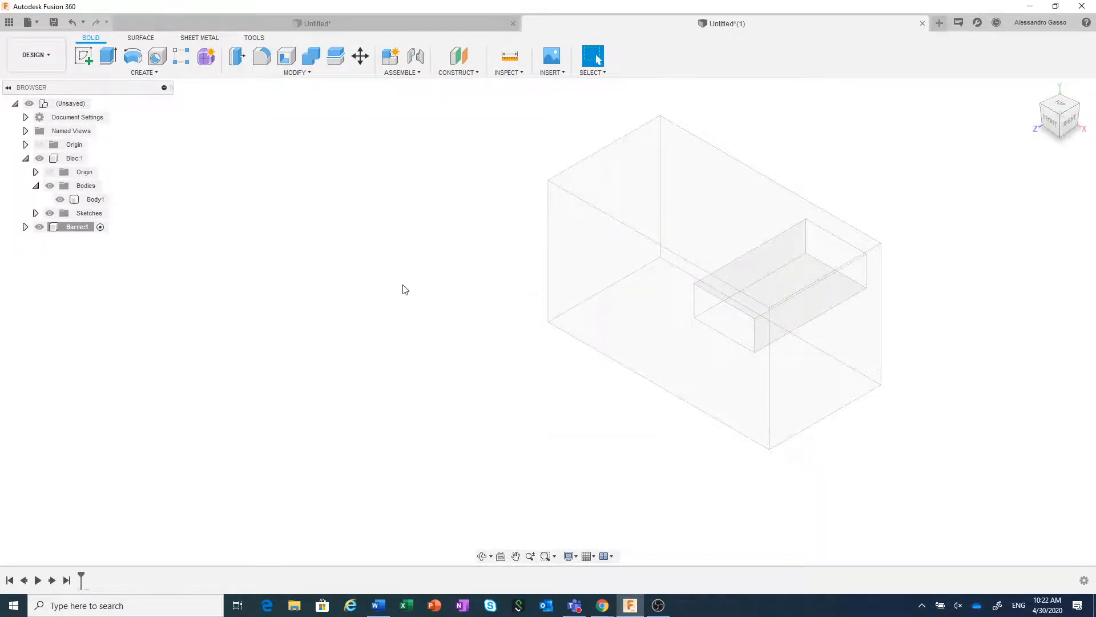
- Start a sketch on the block's front face and extrude the rectangular opening's profile symmetrically by 154.97 mm as a new body
left_click(82, 57)
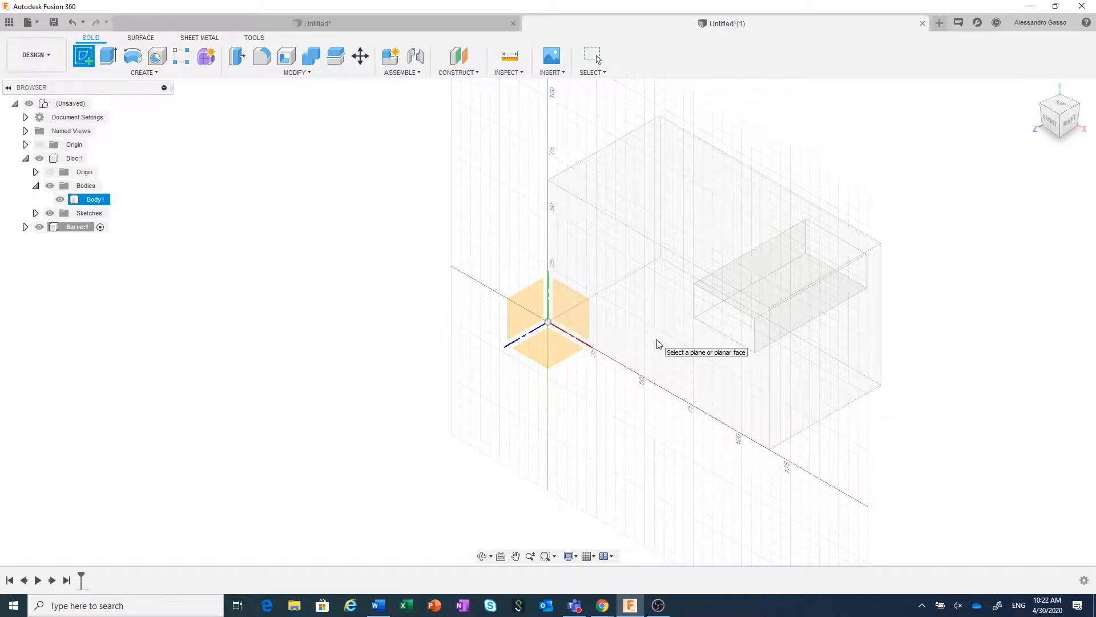
left_click(658, 341)
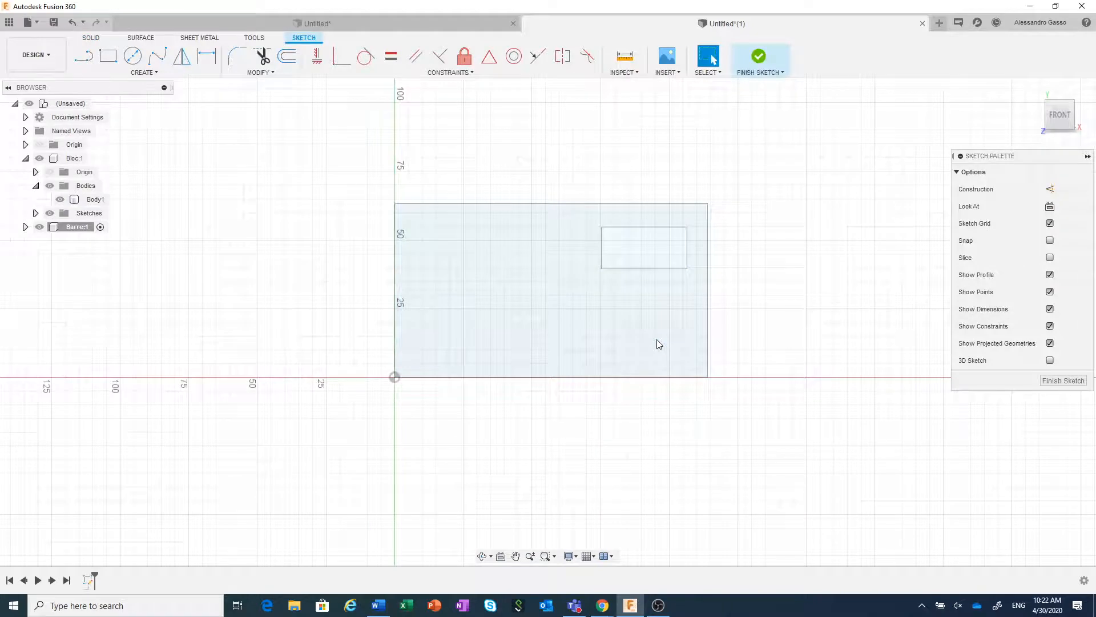
right_click(655, 255)
left_click(684, 236)
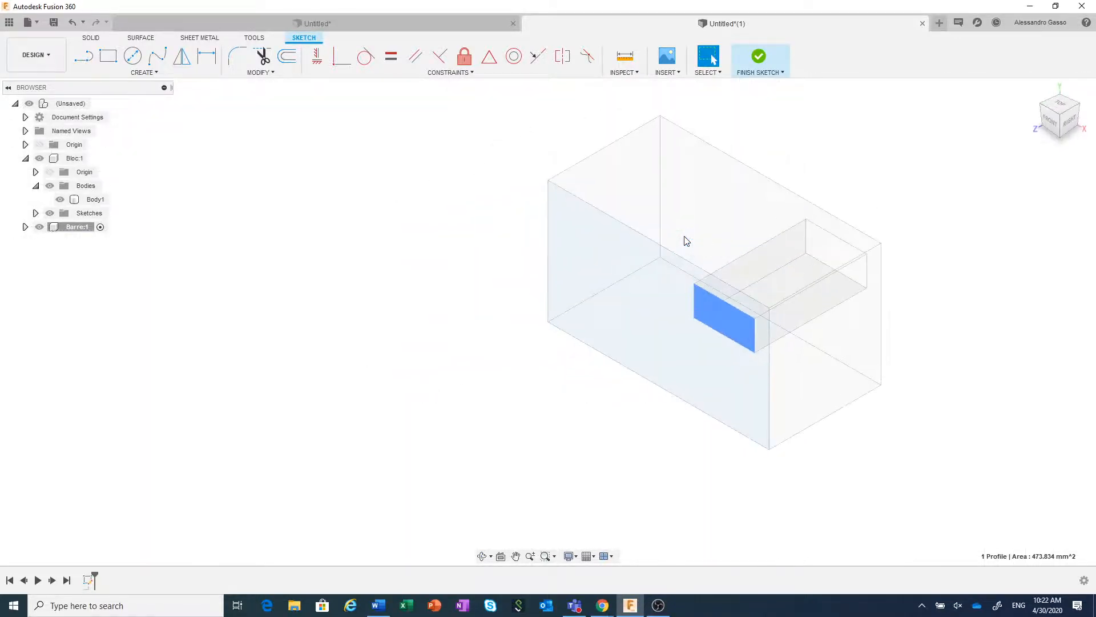
key("e")
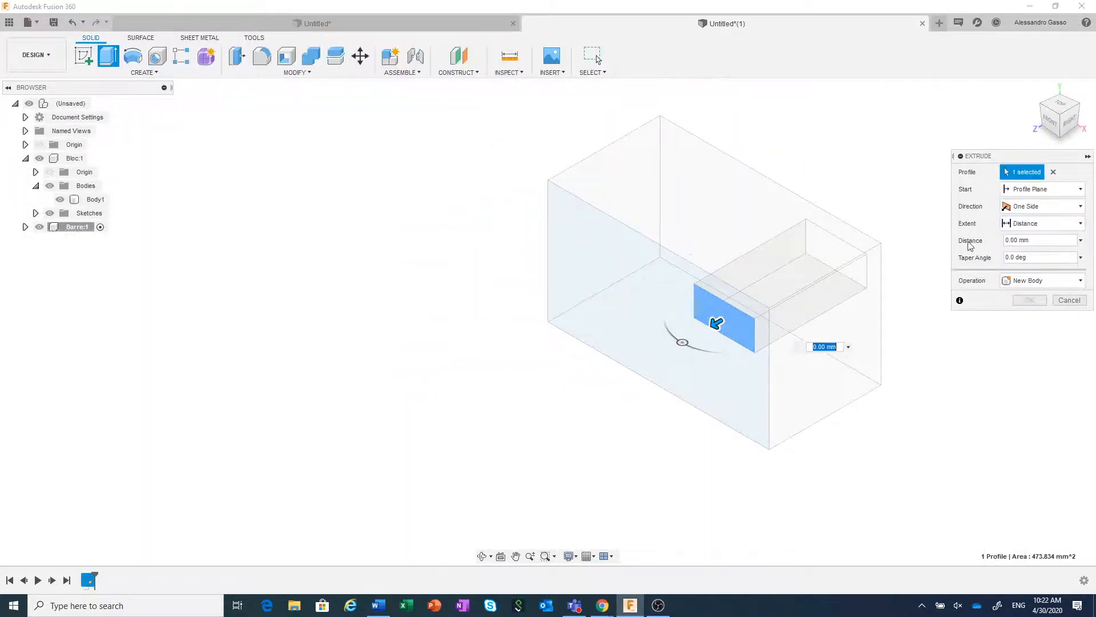
left_click(1045, 206)
left_click(1030, 248)
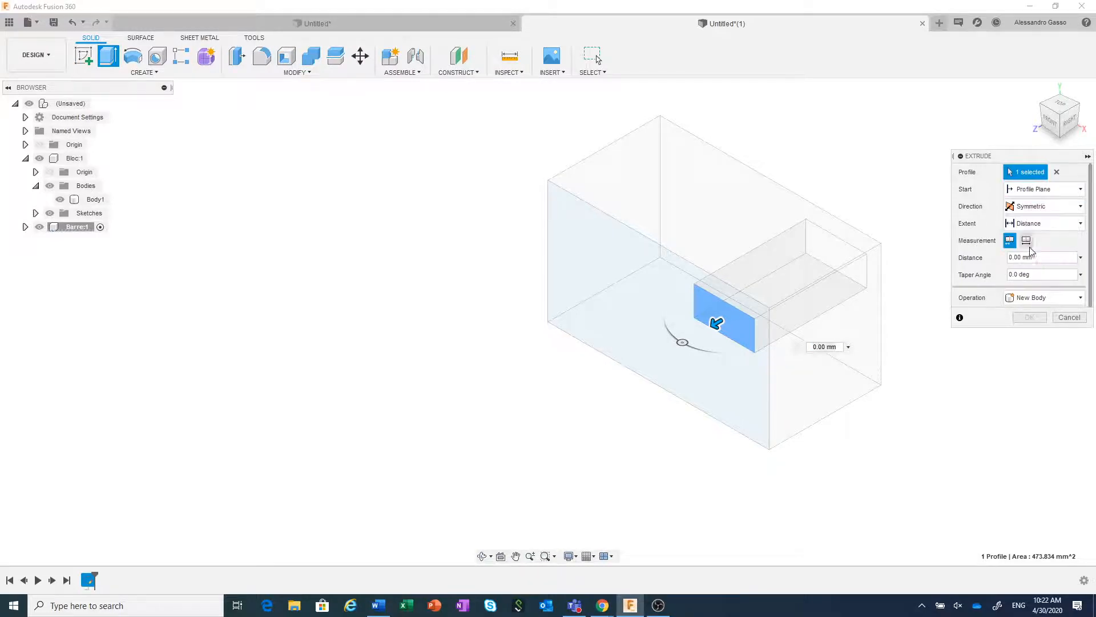
left_click_drag(716, 323, 394, 474)
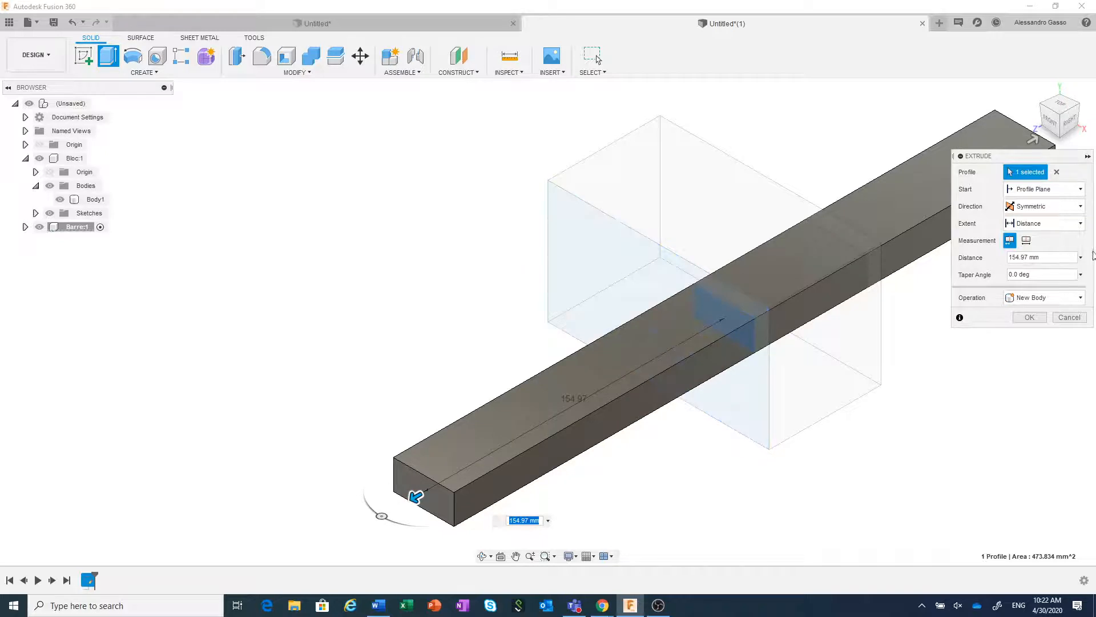
left_click(1029, 317)
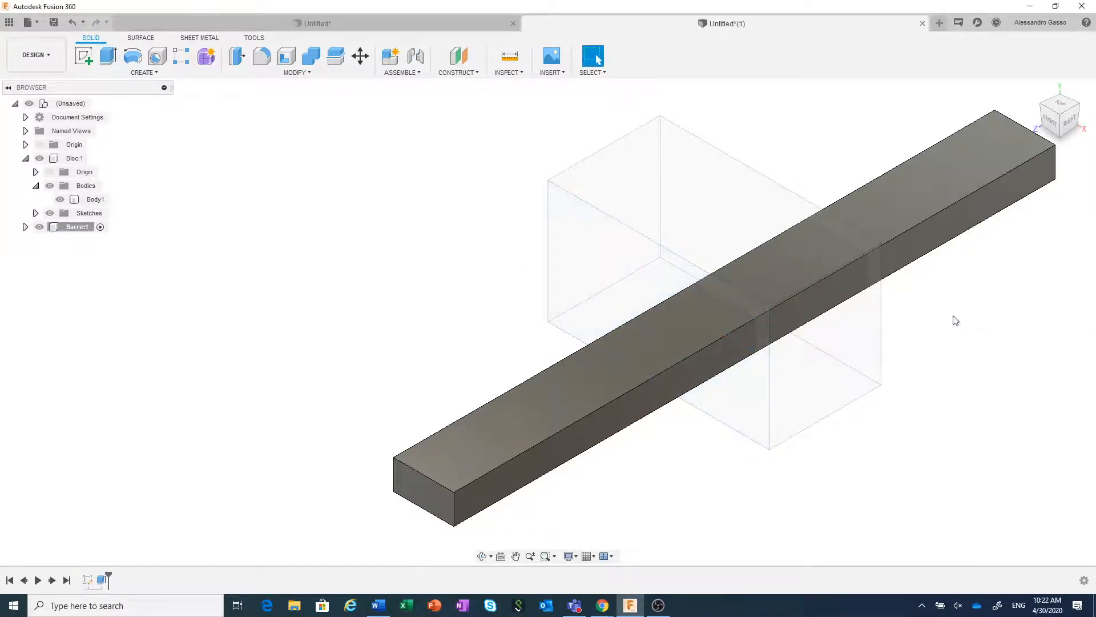
- Expand the Barre component's bodies in the browser and activate the top-level design
left_click(25, 227)
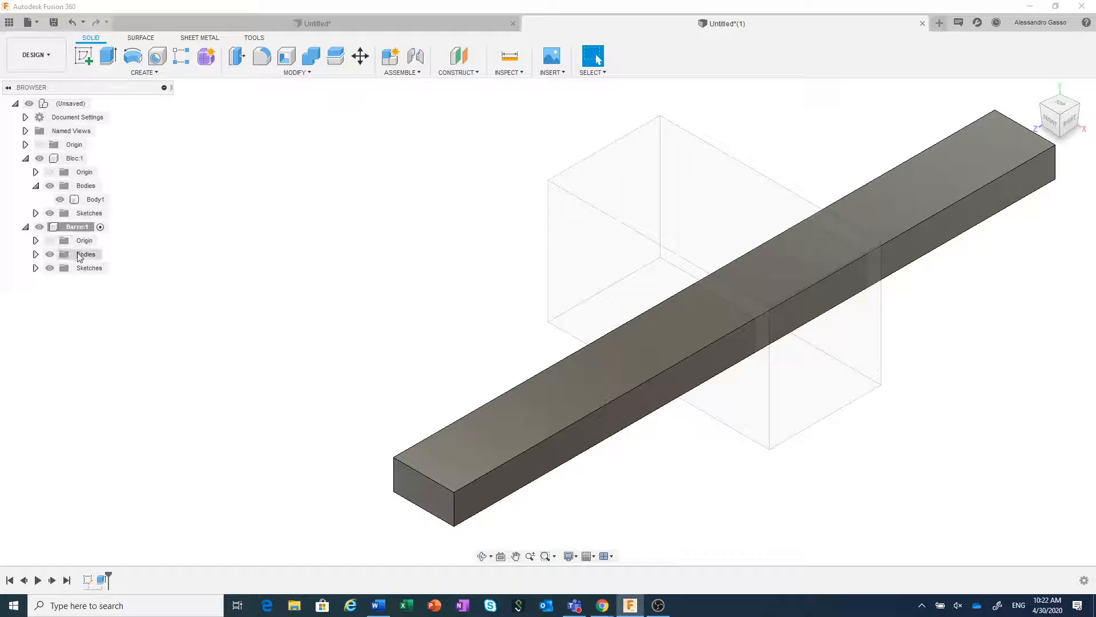
left_click(35, 254)
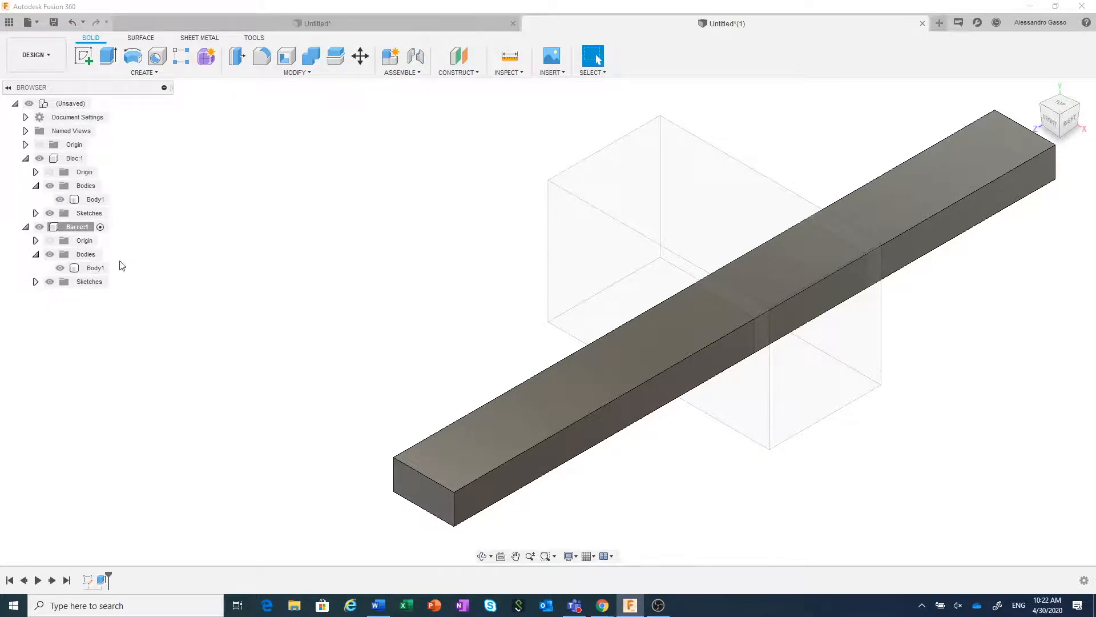
left_click(97, 104)
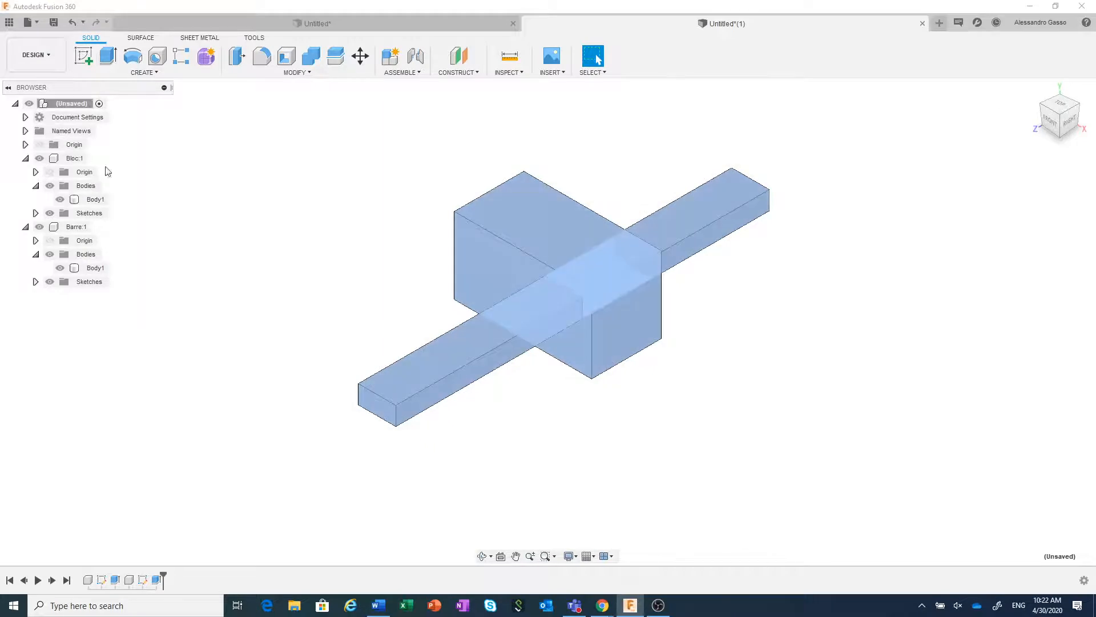
left_click(228, 243)
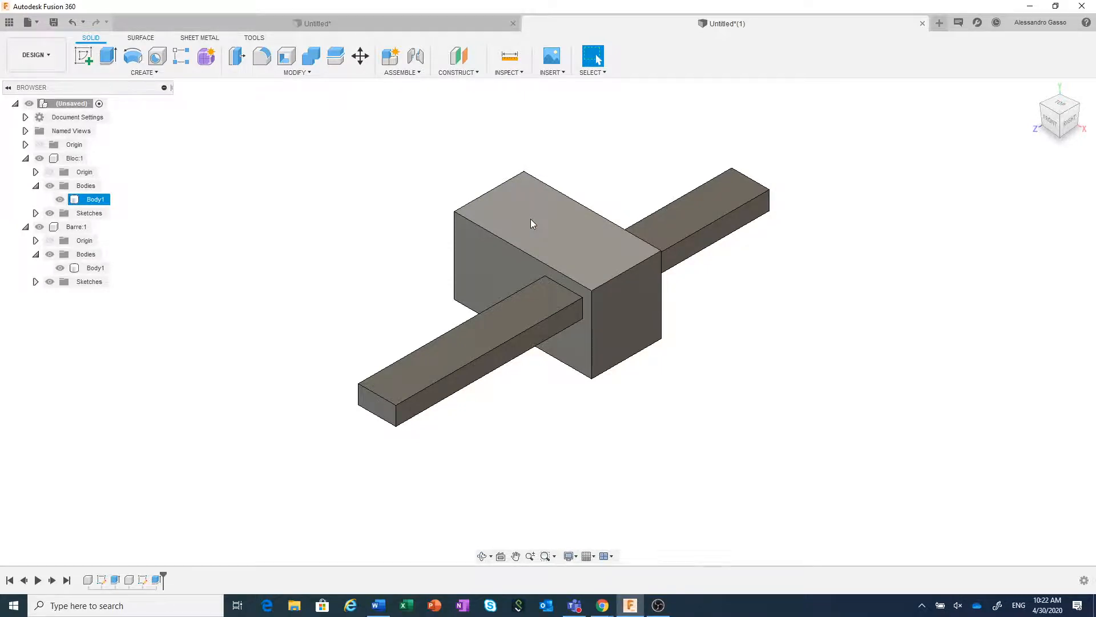
- Move the block and the bar freely apart, and revert both components to their original positions
left_click_drag(531, 223, 423, 160)
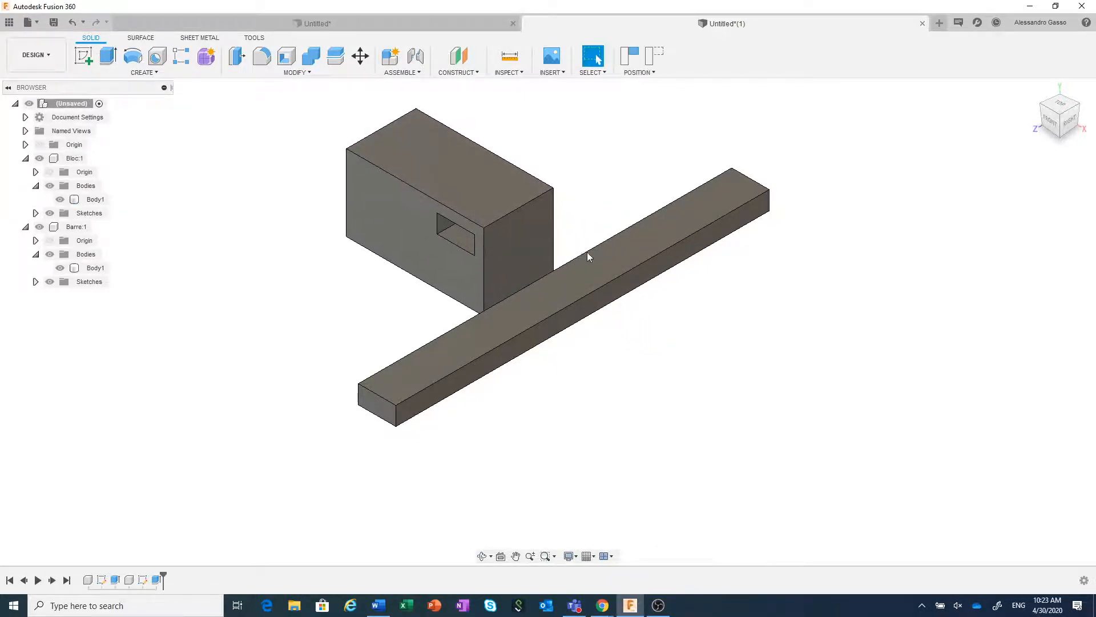
left_click_drag(602, 265, 672, 265)
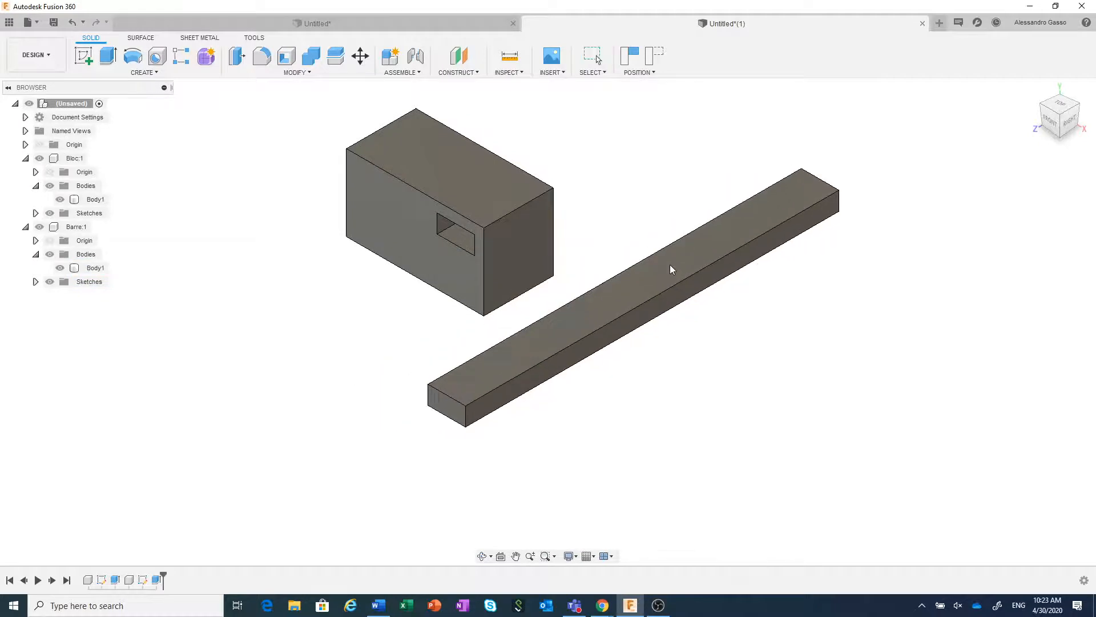
left_click(655, 58)
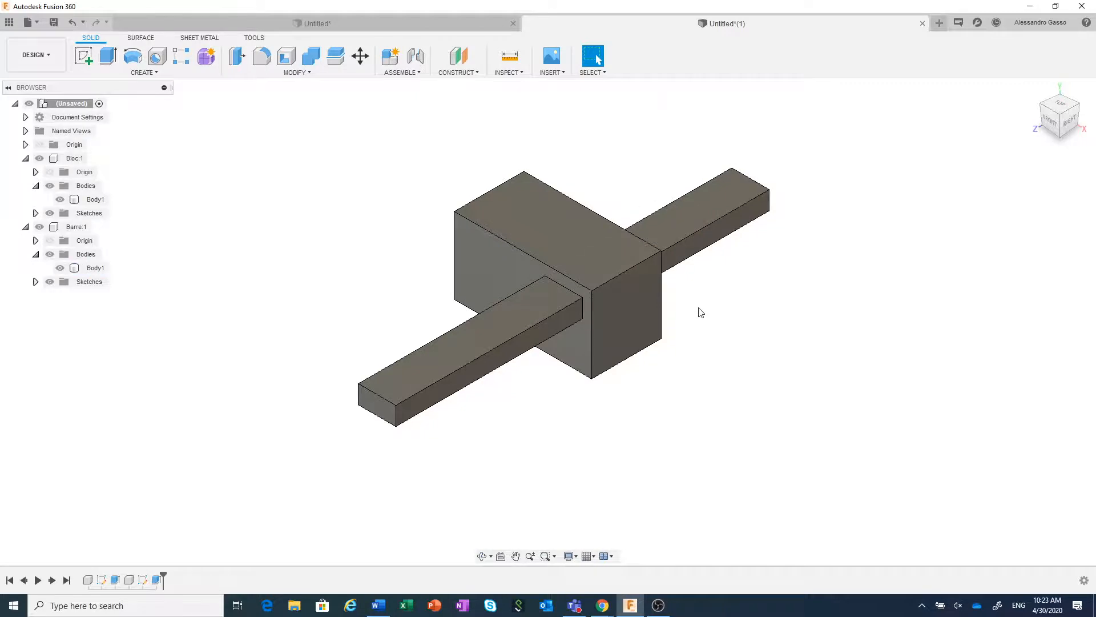
- Create a Slider joint between the bar and the block, snapping both components at the upper-right corner of the block's front opening
scroll(701, 312, "up", 2)
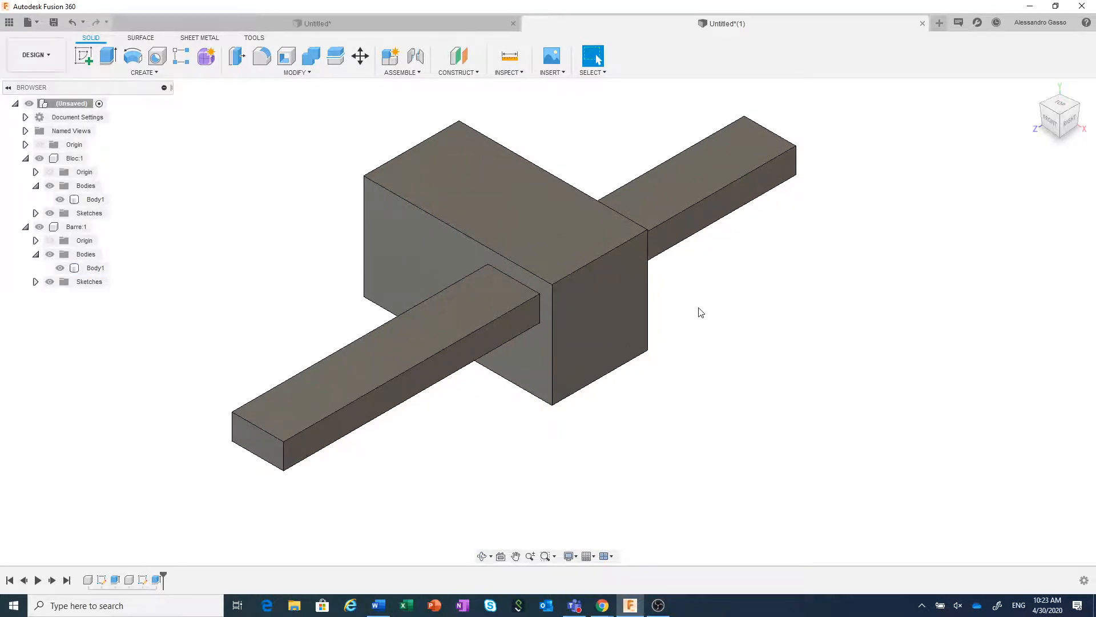
left_click(416, 56)
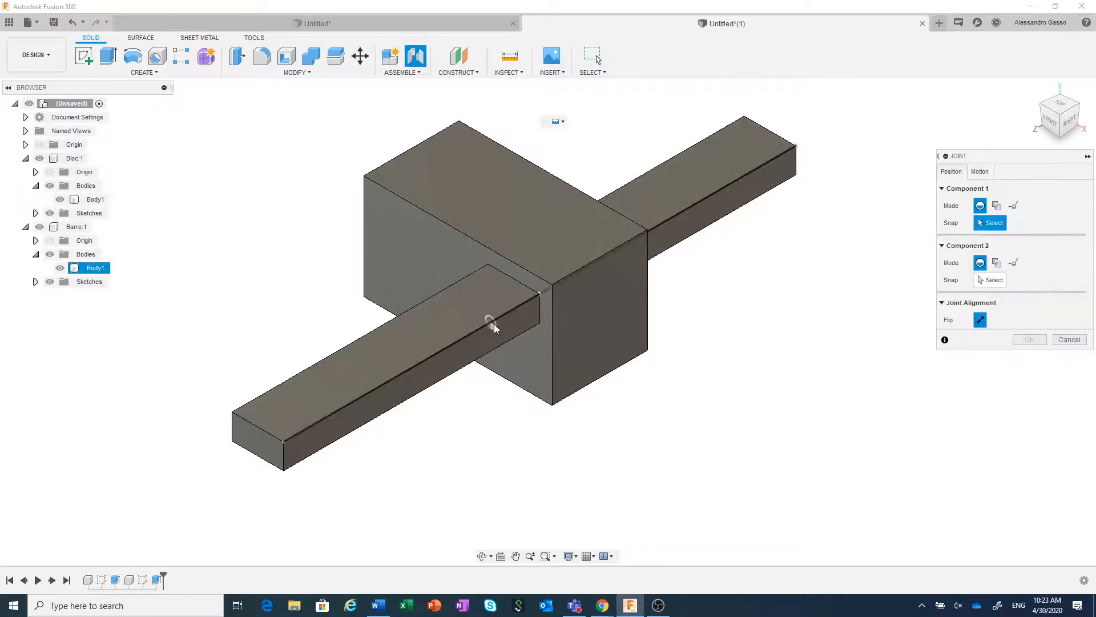
left_click(536, 296)
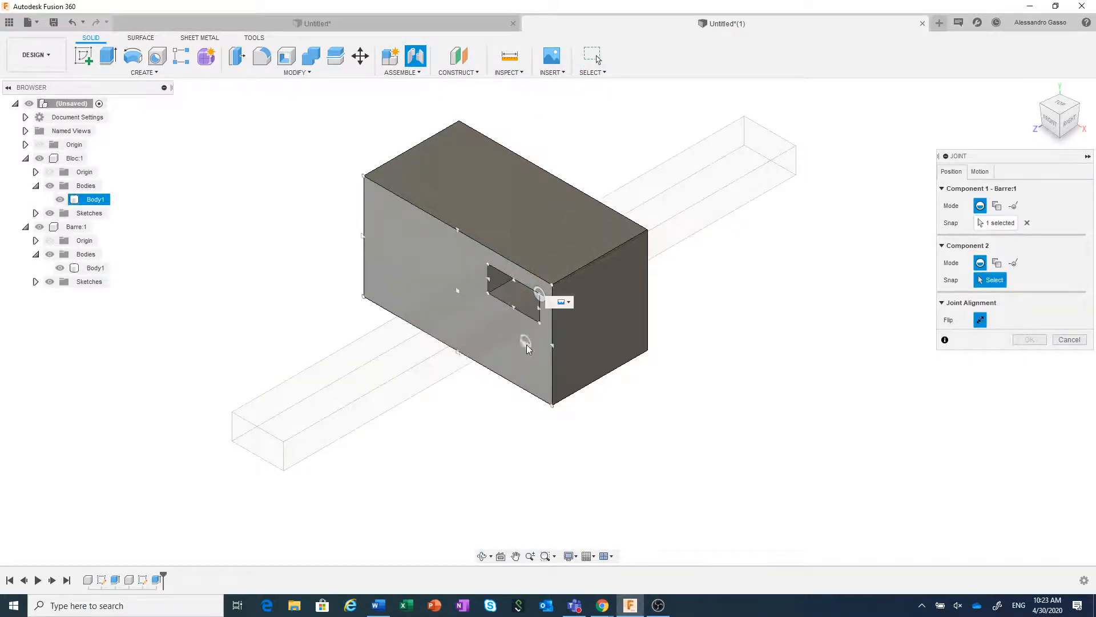
left_click(539, 297)
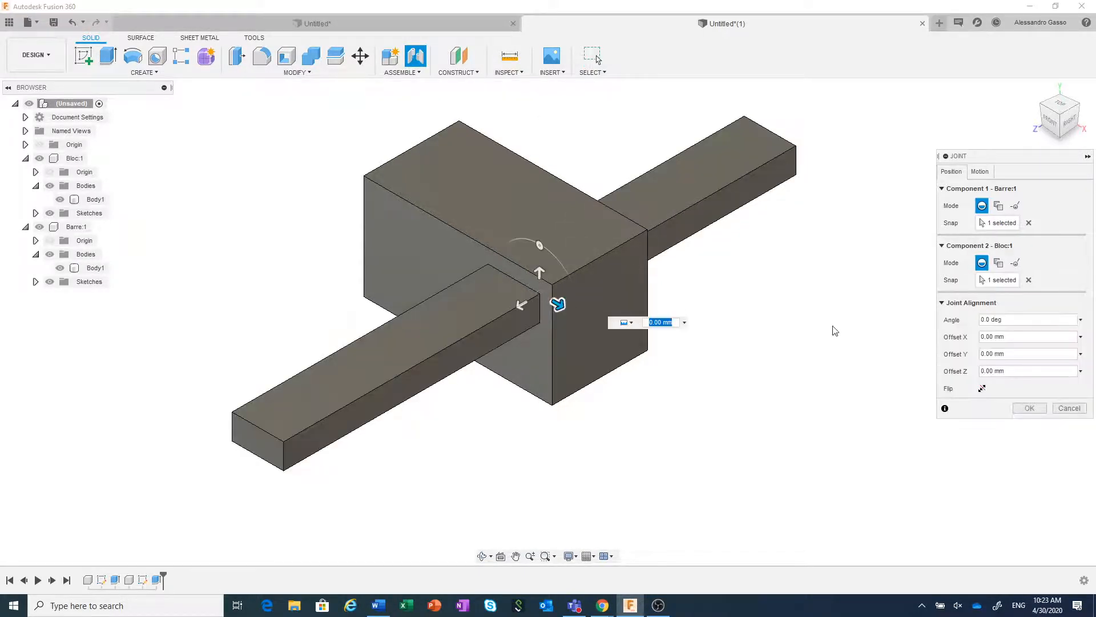
left_click(980, 172)
left_click(1013, 190)
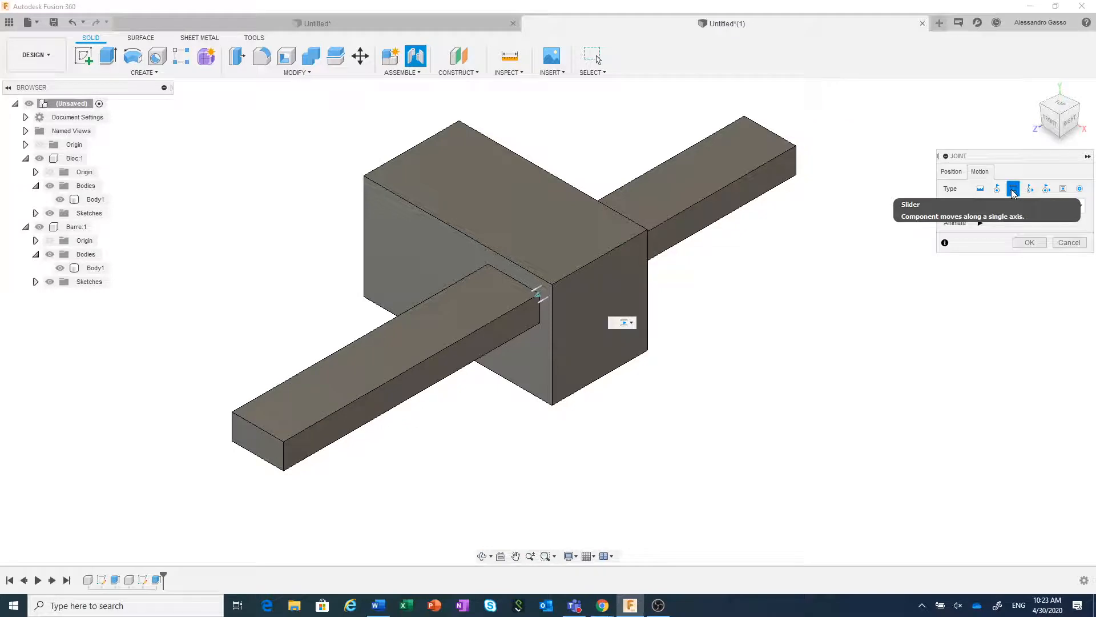
left_click(1037, 244)
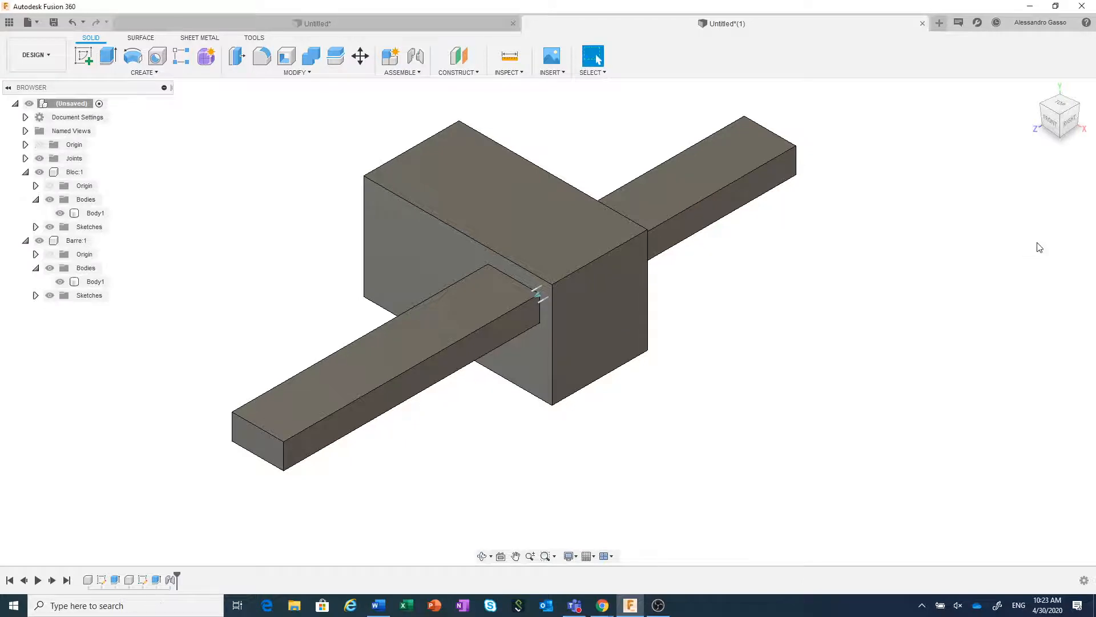
- Try to start a joint in the bodies-only design, and return to the component-based design
left_click(337, 23)
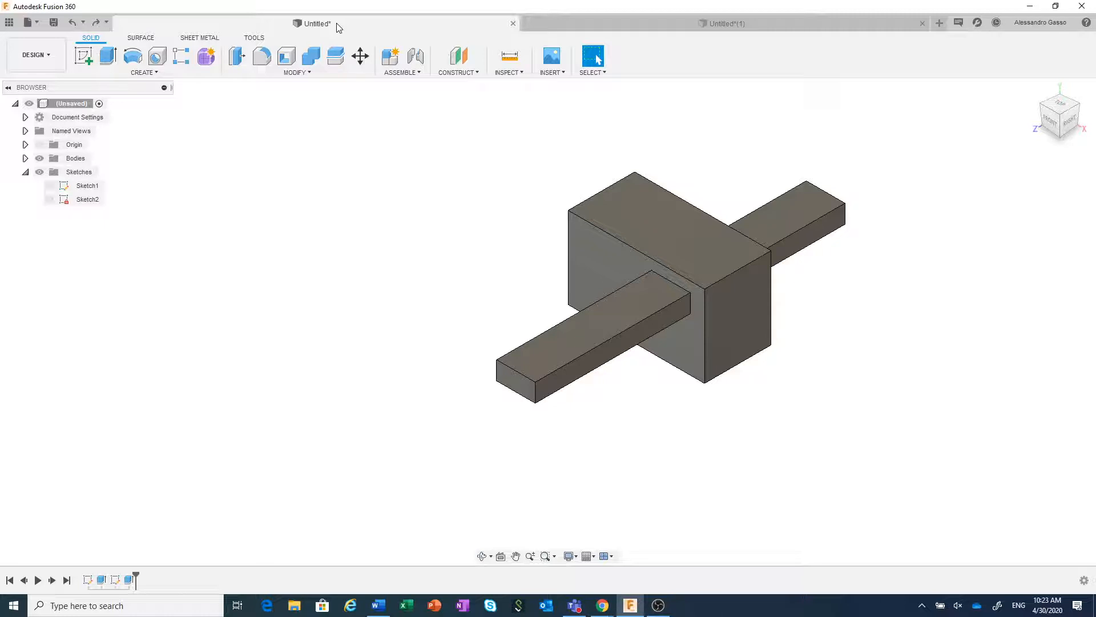
left_click(413, 57)
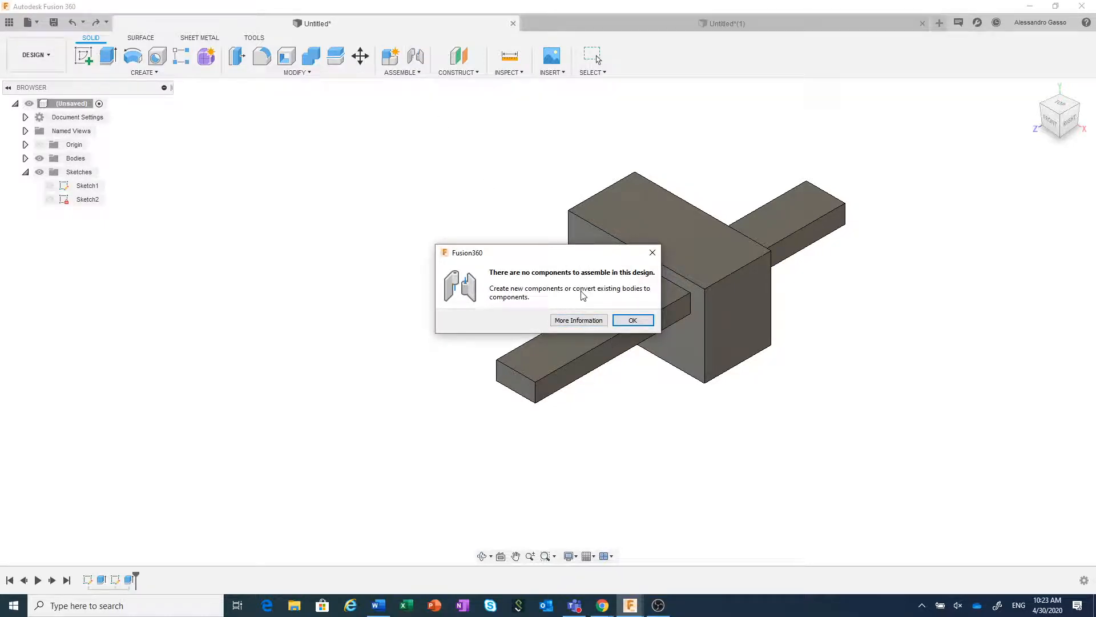
left_click(652, 252)
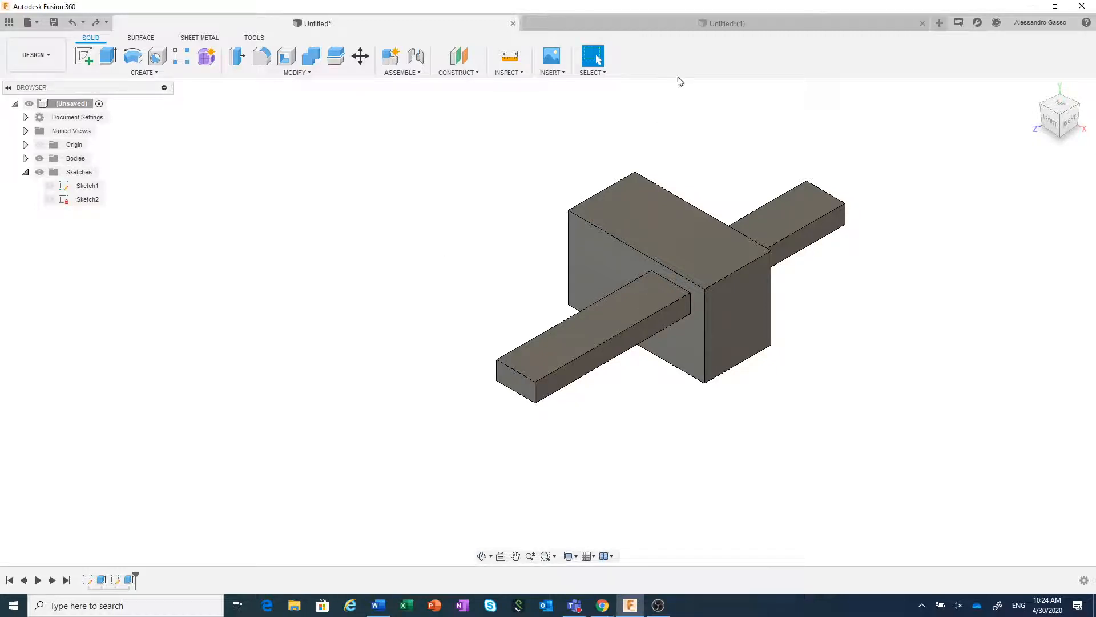
left_click(698, 24)
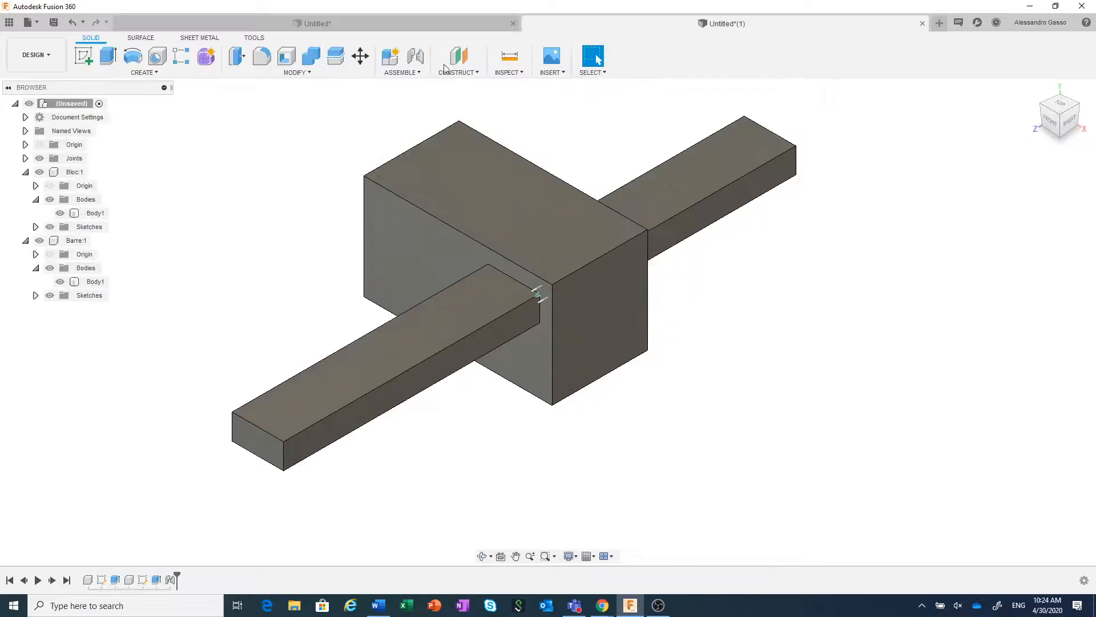
- Roll the timeline back to before the joint and copy the Barre component
middle_click_drag(345, 248, 458, 303)
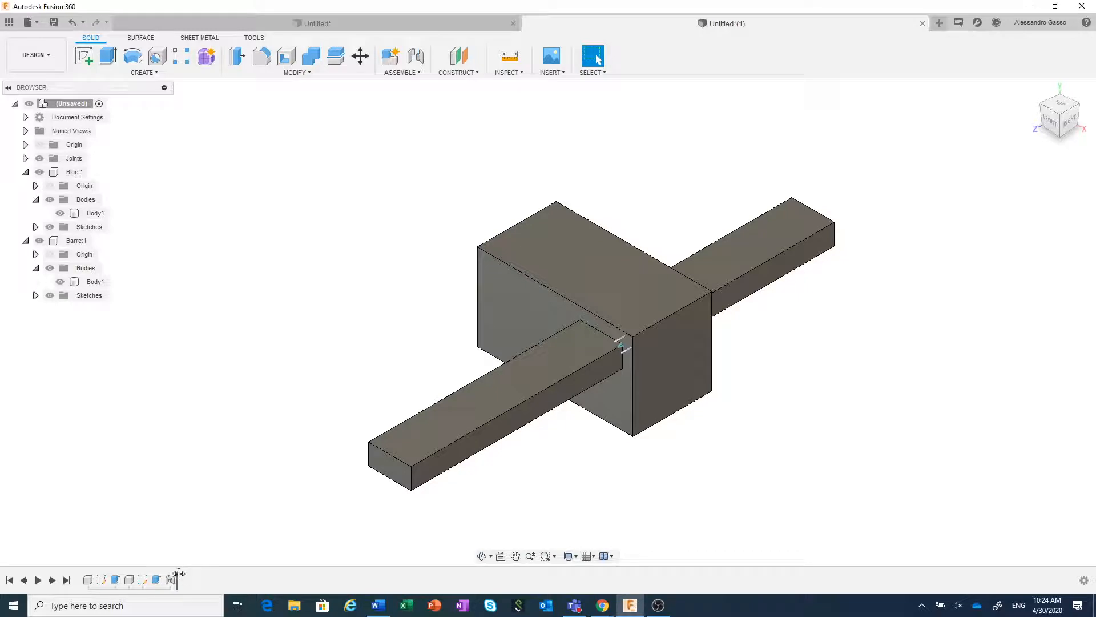
left_click_drag(172, 578, 162, 576)
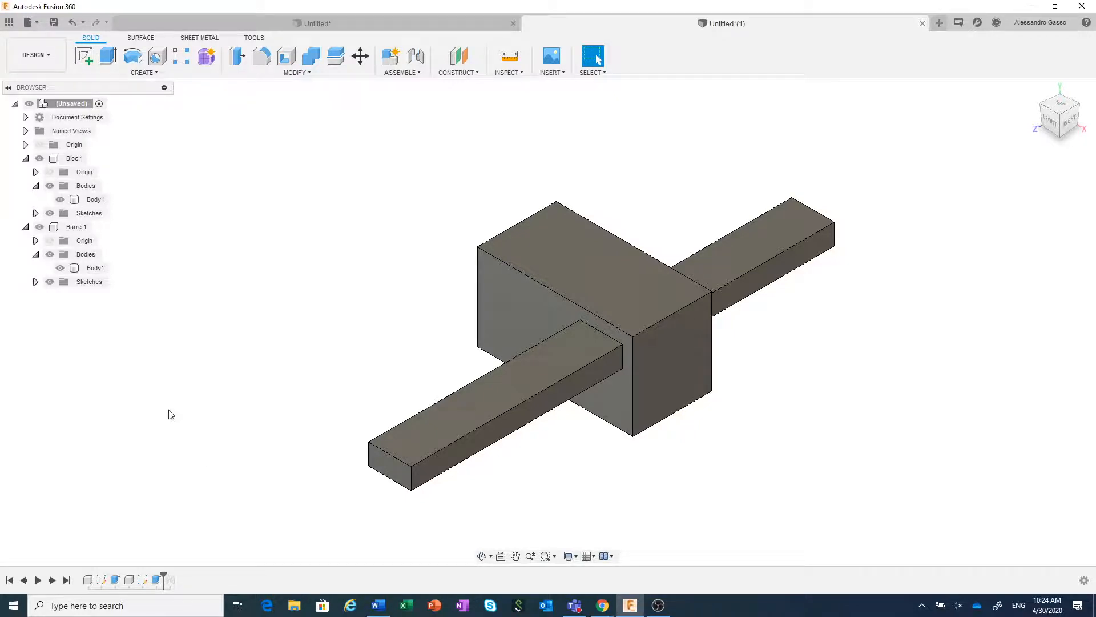
left_click(77, 228)
right_click(77, 227)
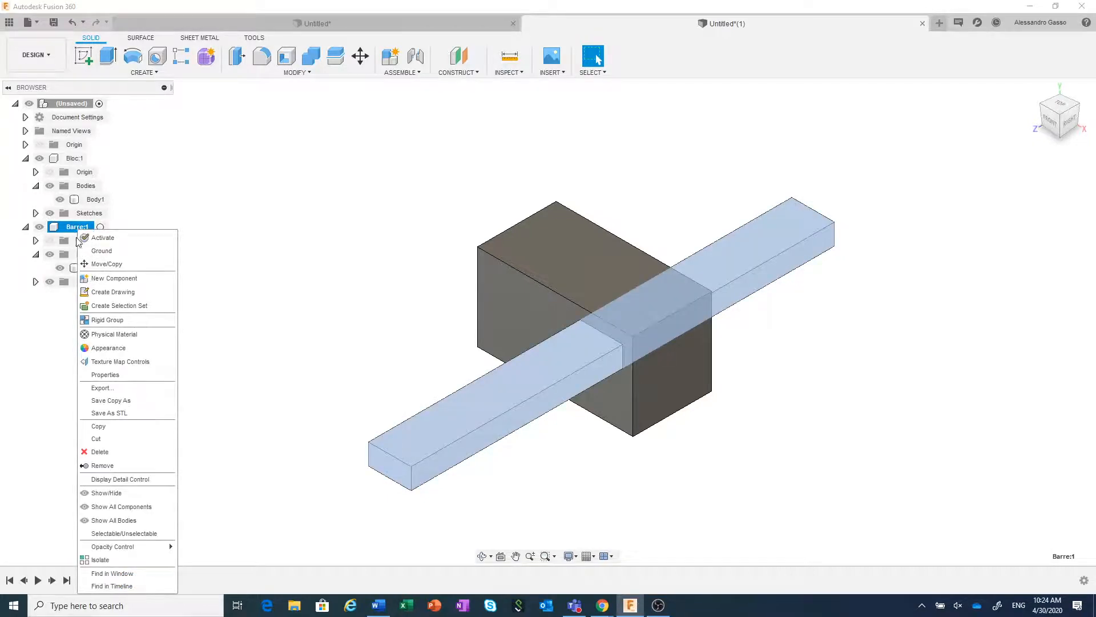
left_click(115, 426)
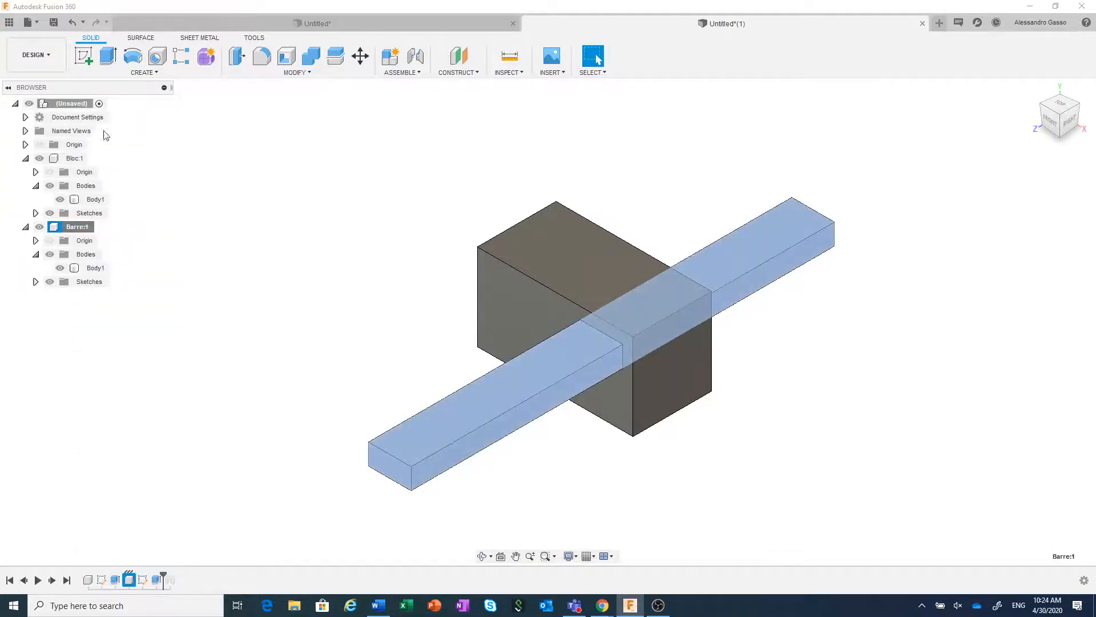
- Paste the copied Barre component into the root as a linked copy and move it about -154 mm along X
left_click(70, 105)
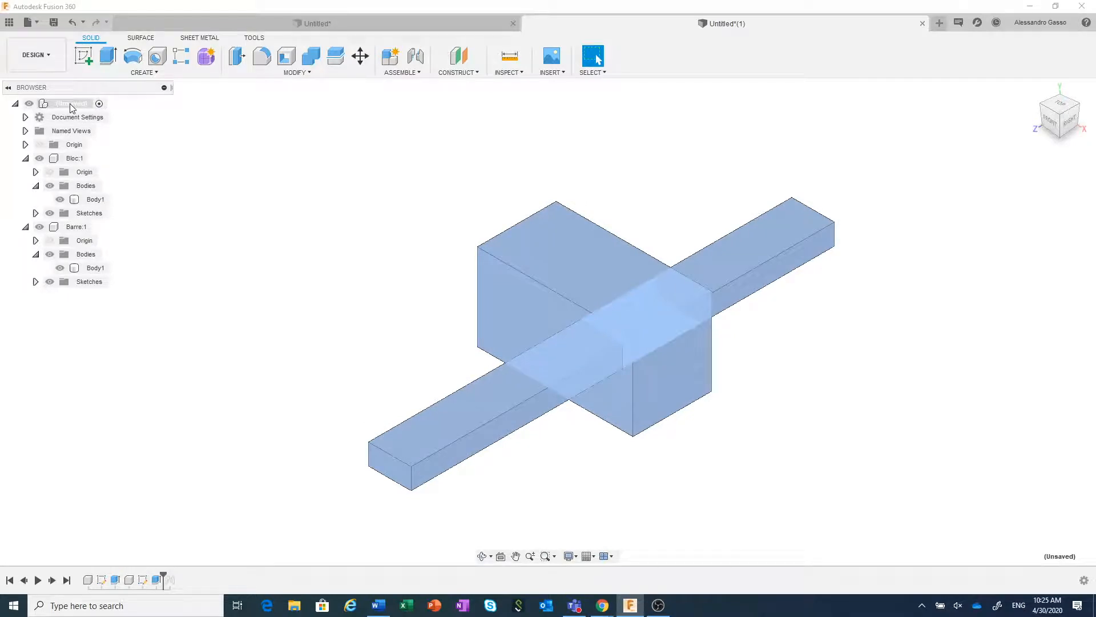
right_click(70, 104)
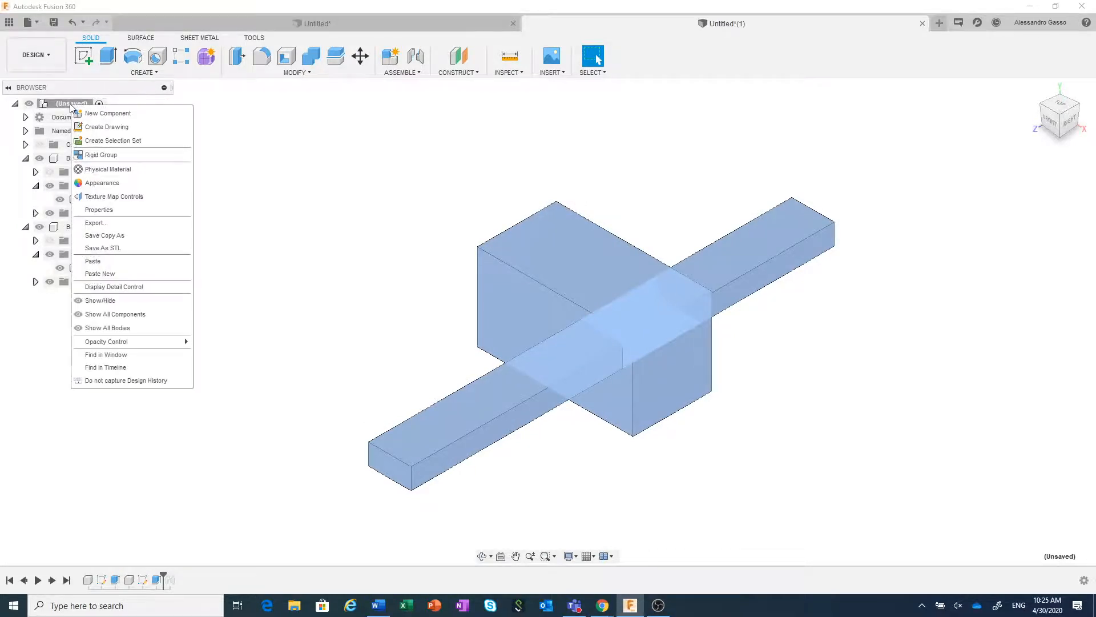
left_click(112, 260)
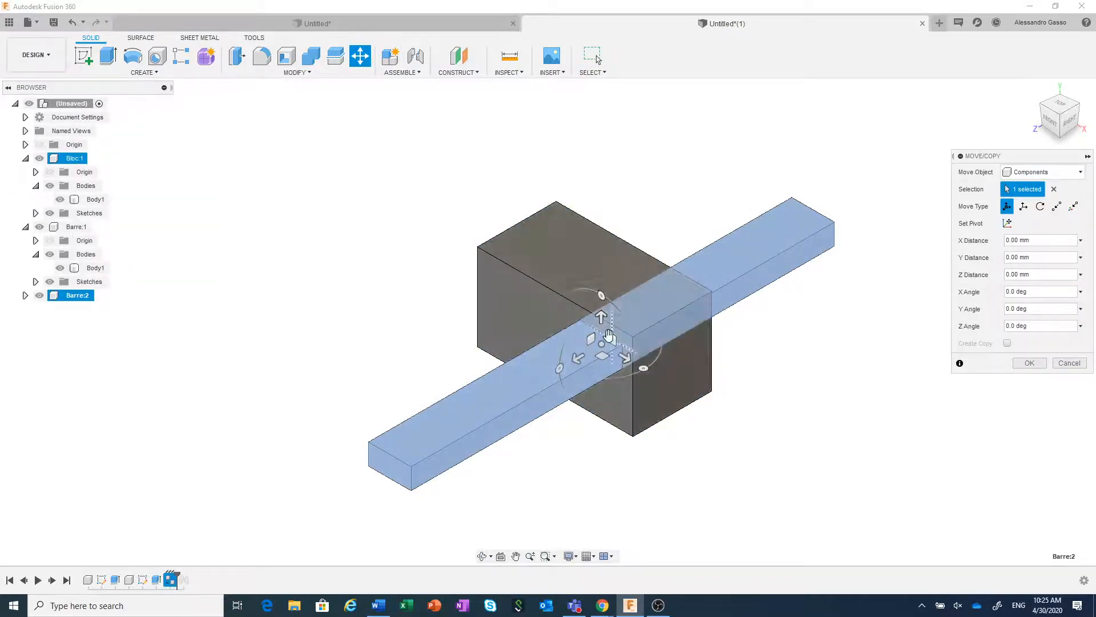
left_click_drag(630, 368, 416, 236)
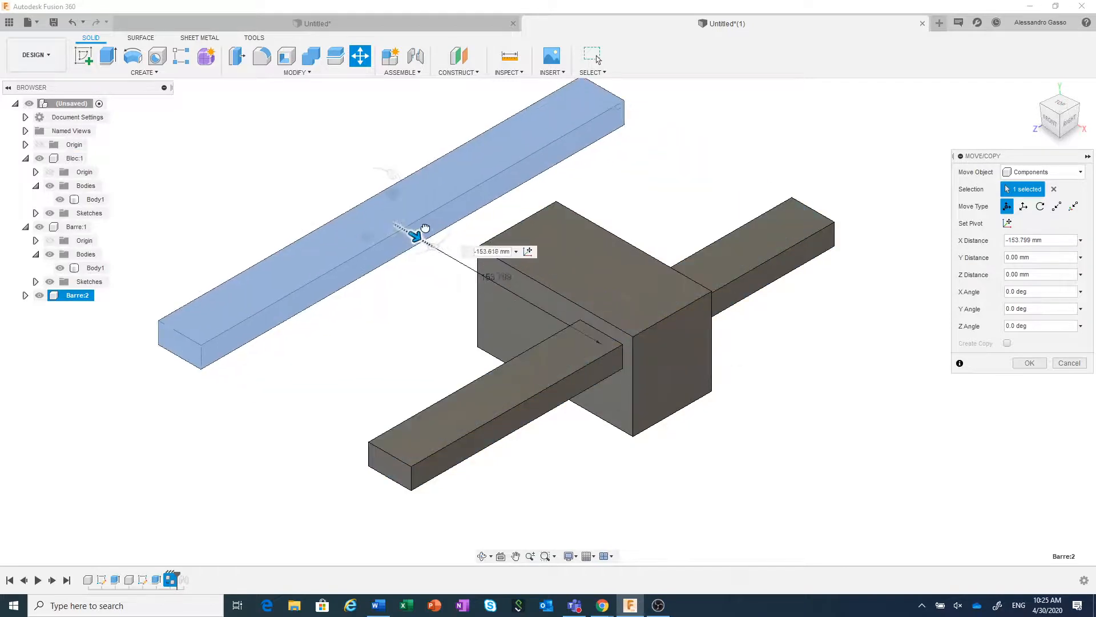
left_click(1028, 363)
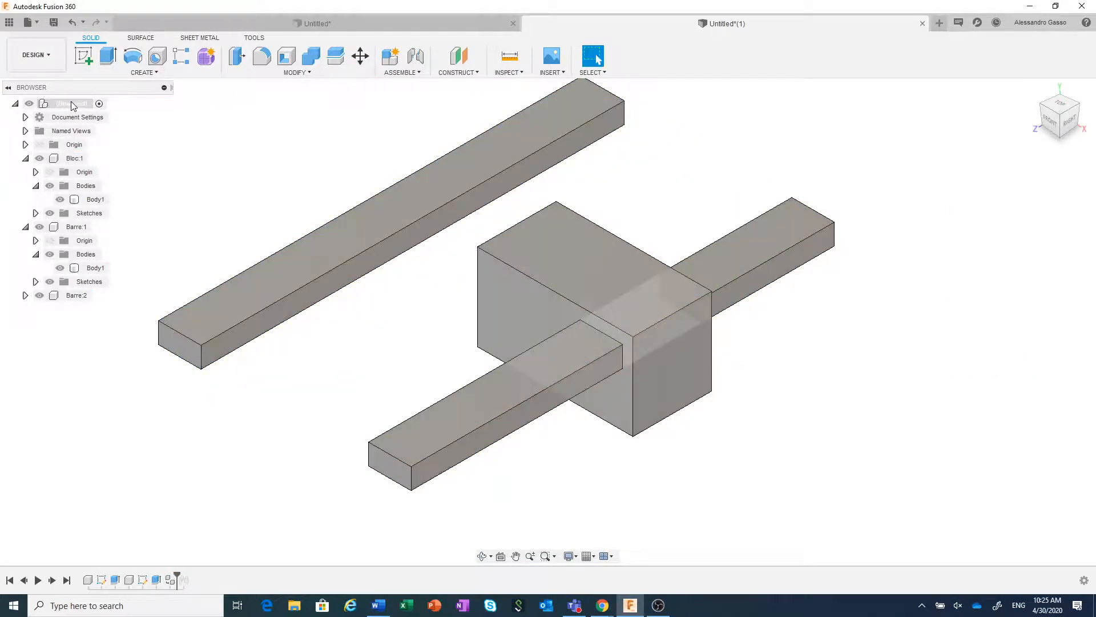
- Paste Barre as a new independent component in the root and move it about 127 mm along X
right_click(67, 103)
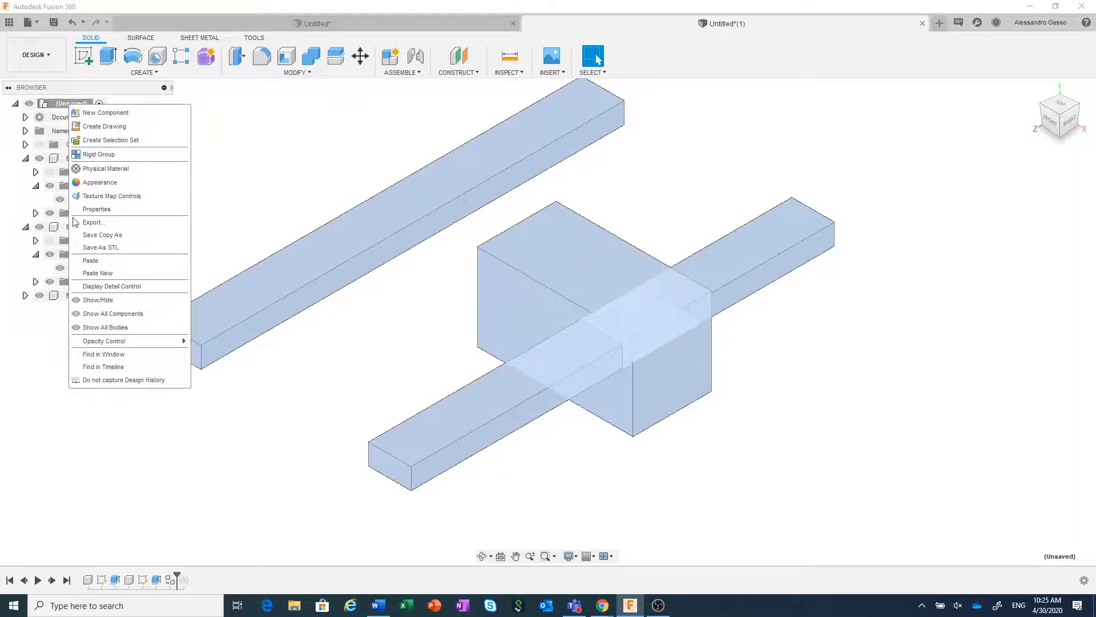
left_click(100, 274)
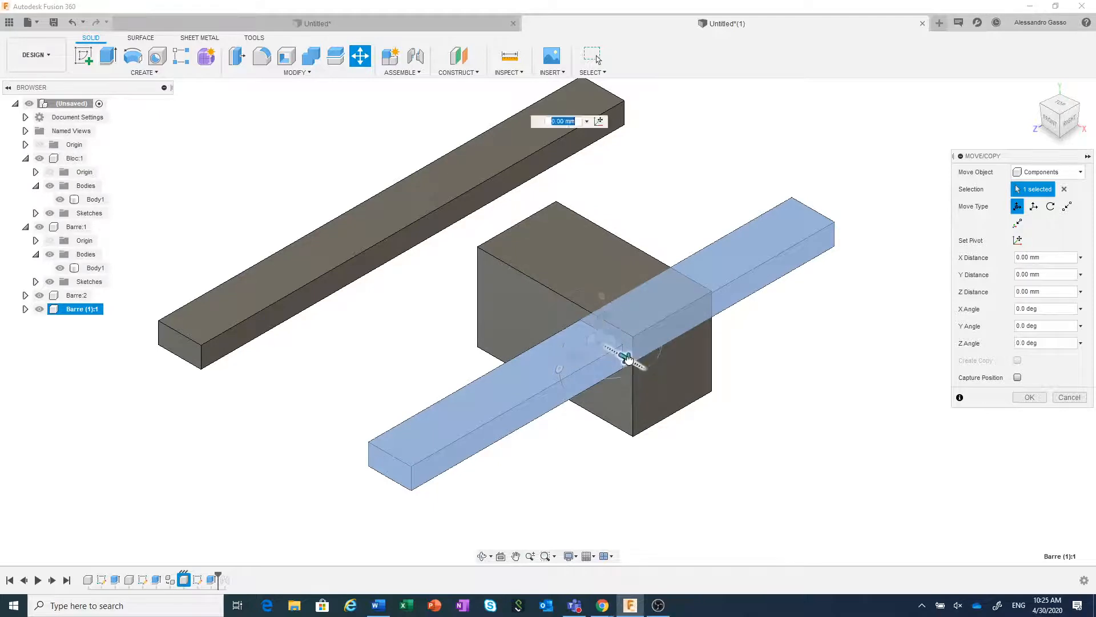
left_click_drag(629, 359, 795, 458)
scroll(795, 458, "down", 1)
scroll(690, 414, "down", 2)
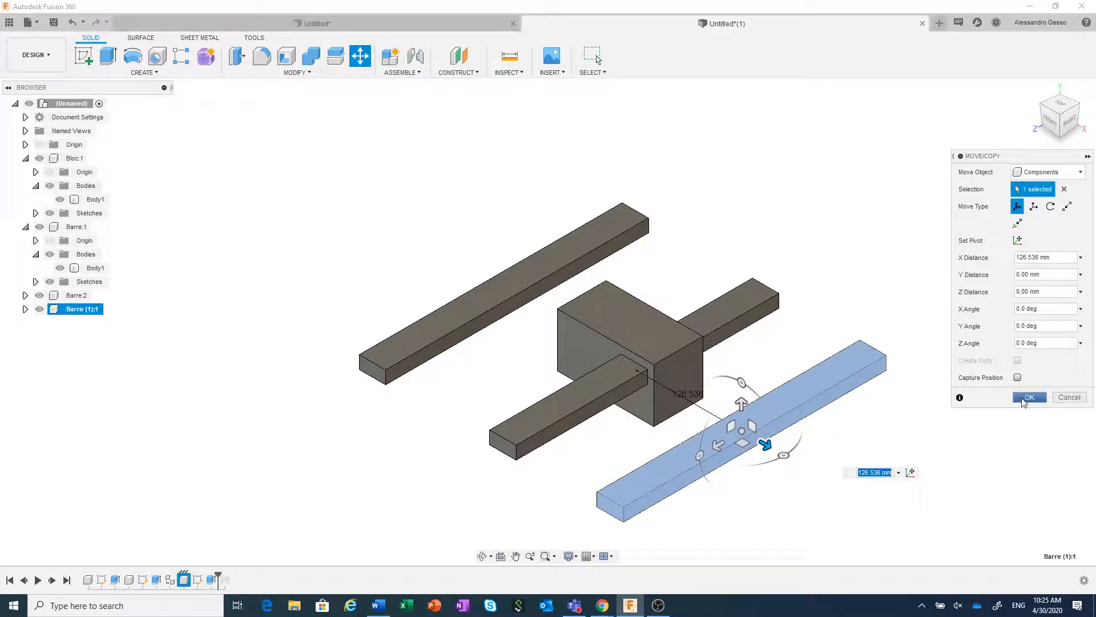
left_click(1025, 399)
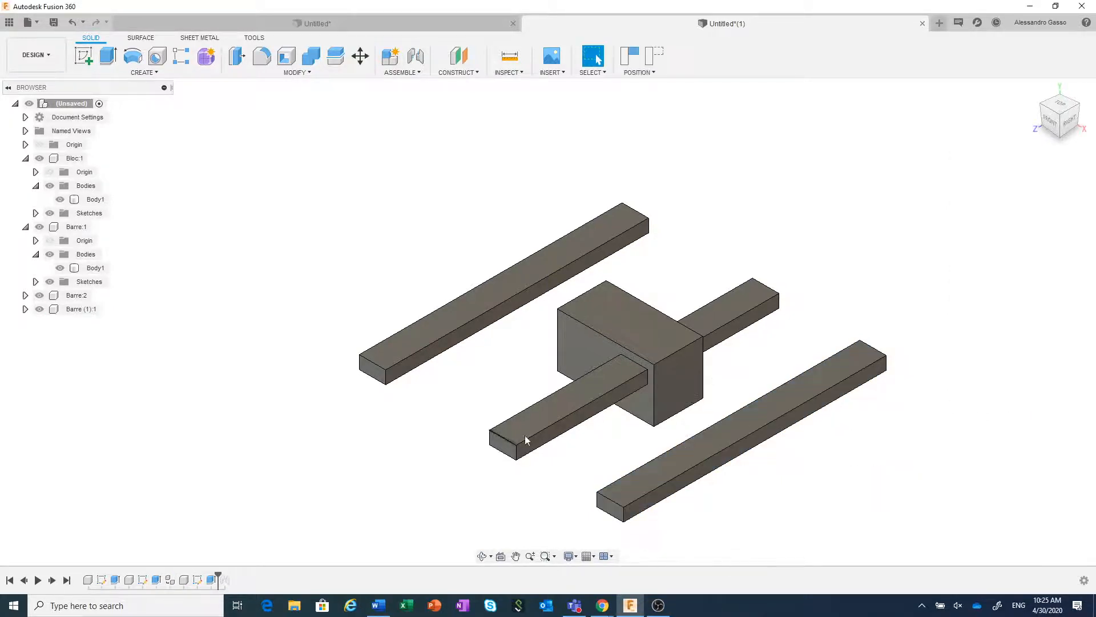
- Chamfer the upper front edge of the original Barre component with an equal distance of about 8 mm
left_click(504, 442)
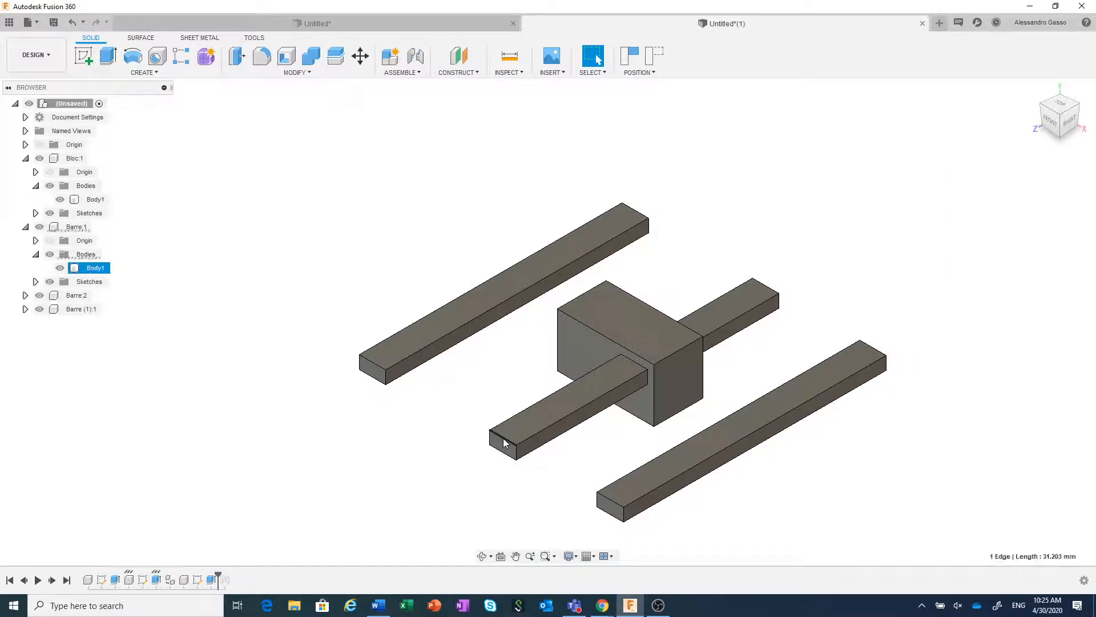
right_click(504, 443)
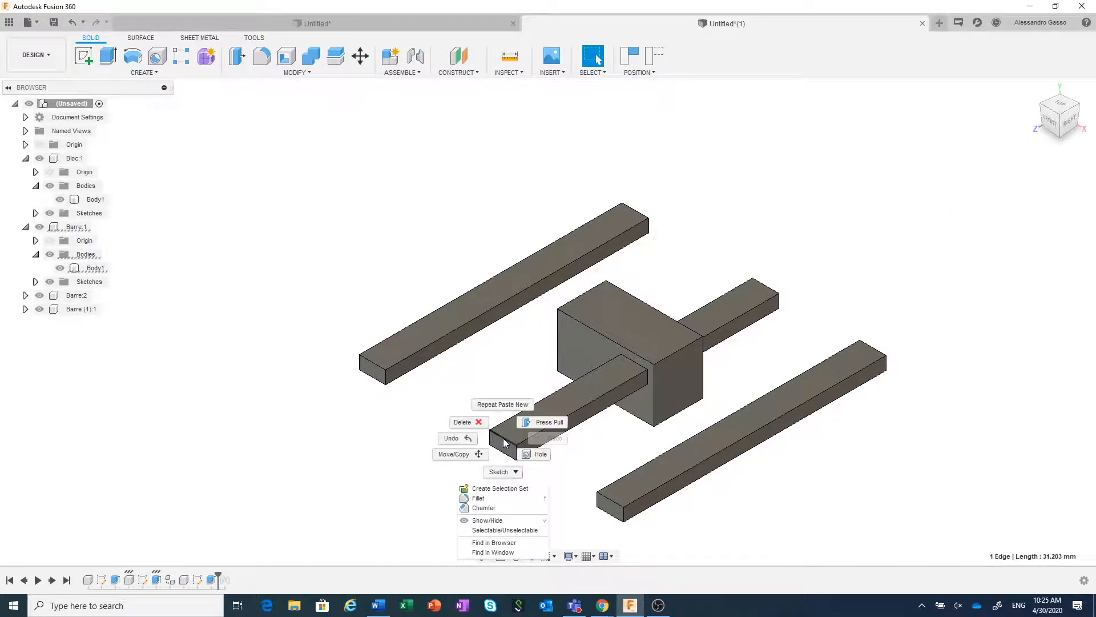
left_click(496, 508)
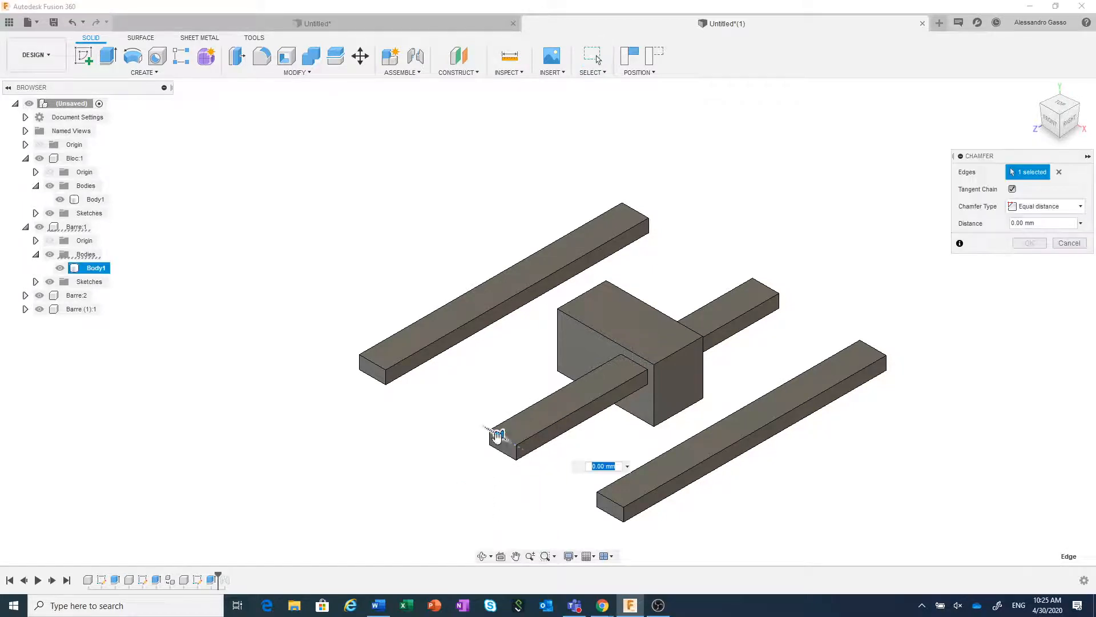
left_click_drag(500, 435, 502, 438)
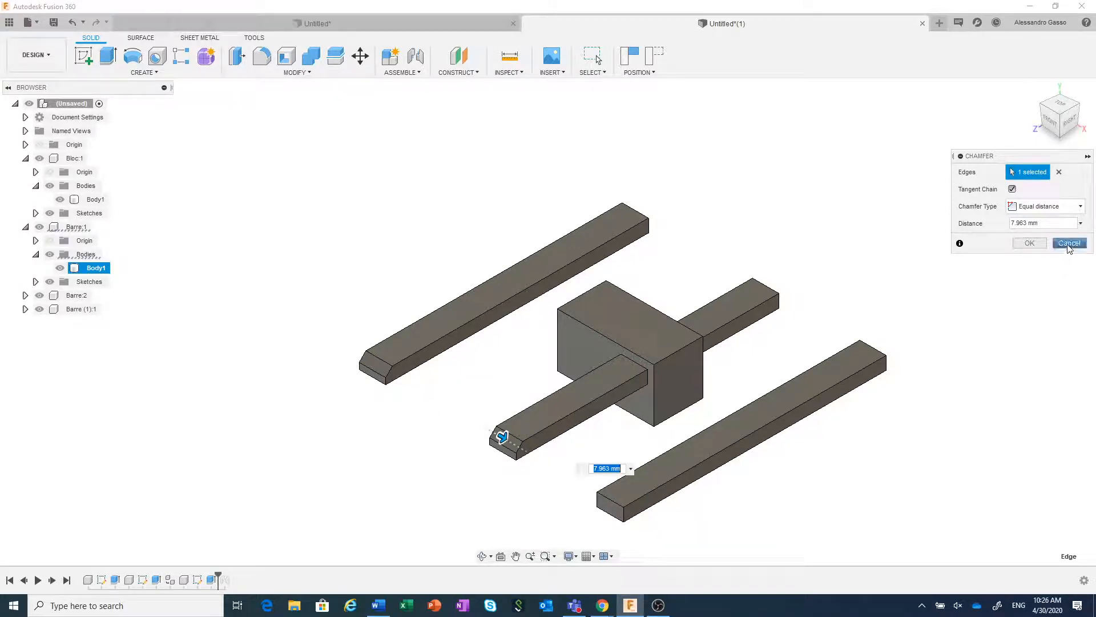
left_click(1029, 243)
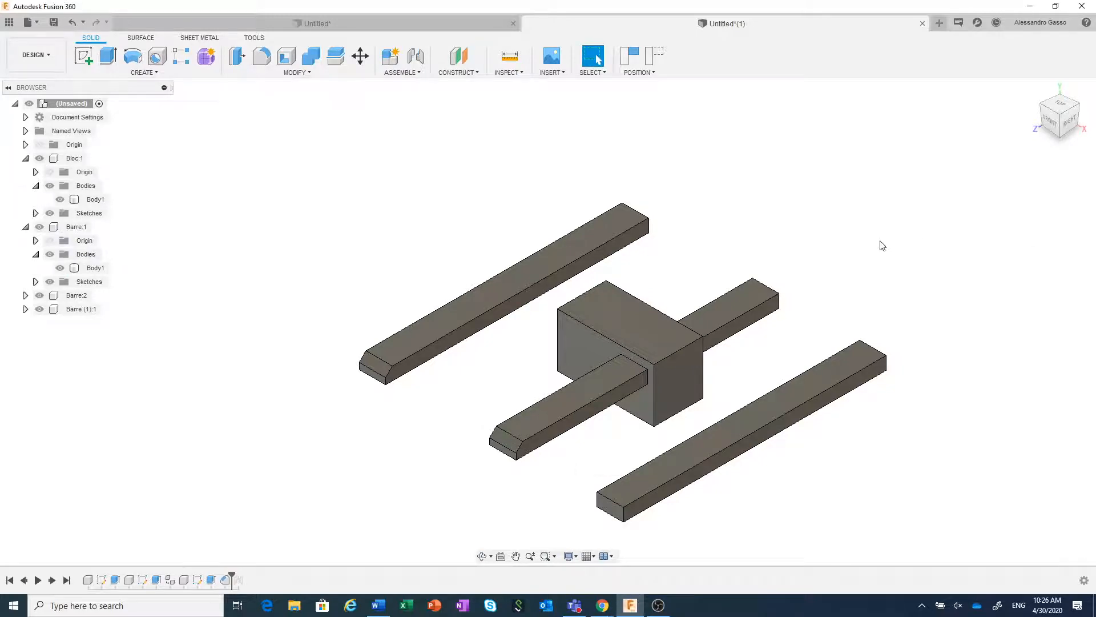
- Switch to the bodies-only design and copy the Barre body
left_click(430, 27)
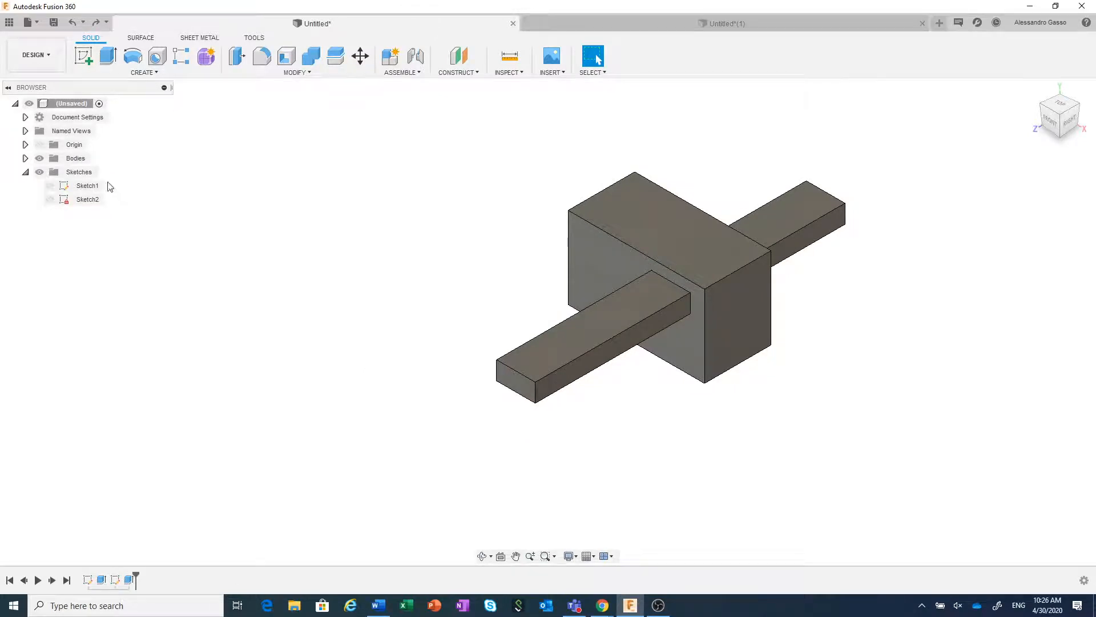
left_click(25, 159)
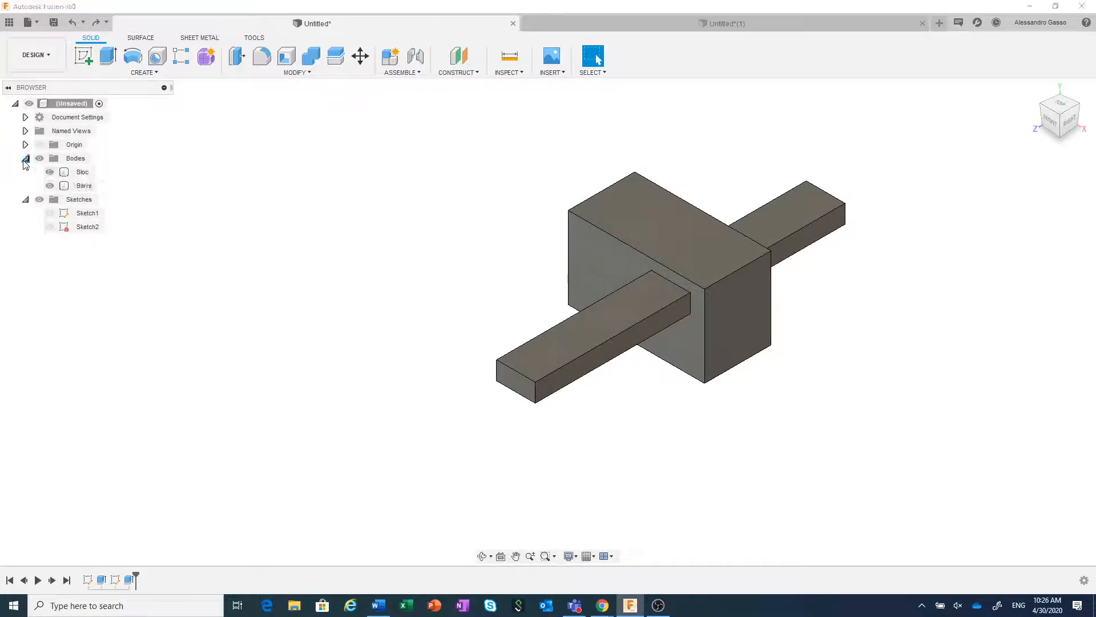
left_click(86, 186)
right_click(88, 191)
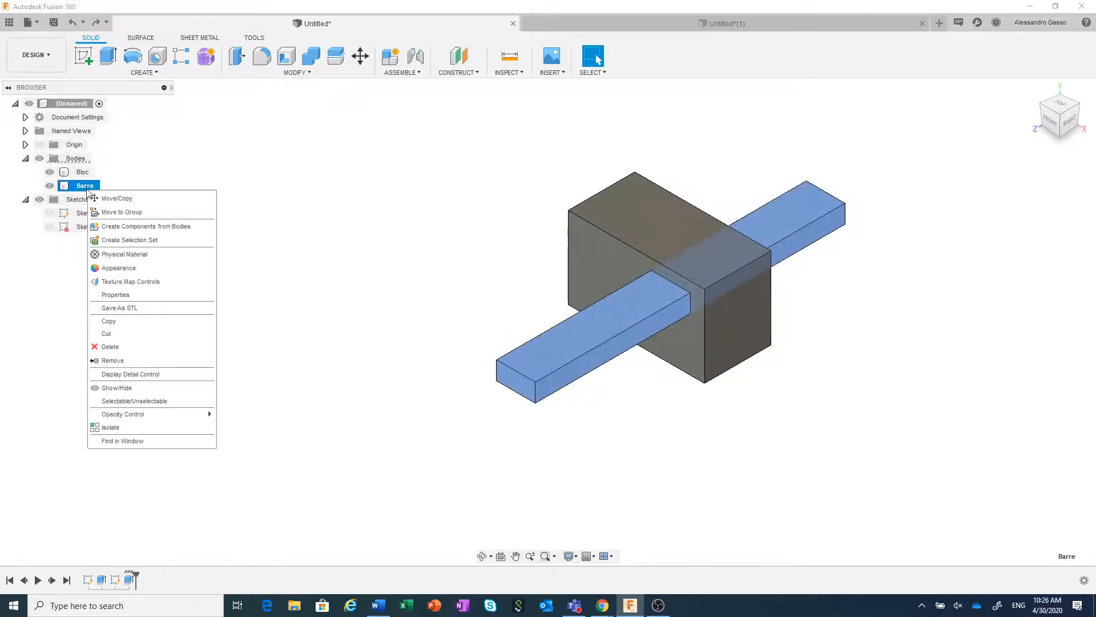
left_click(138, 322)
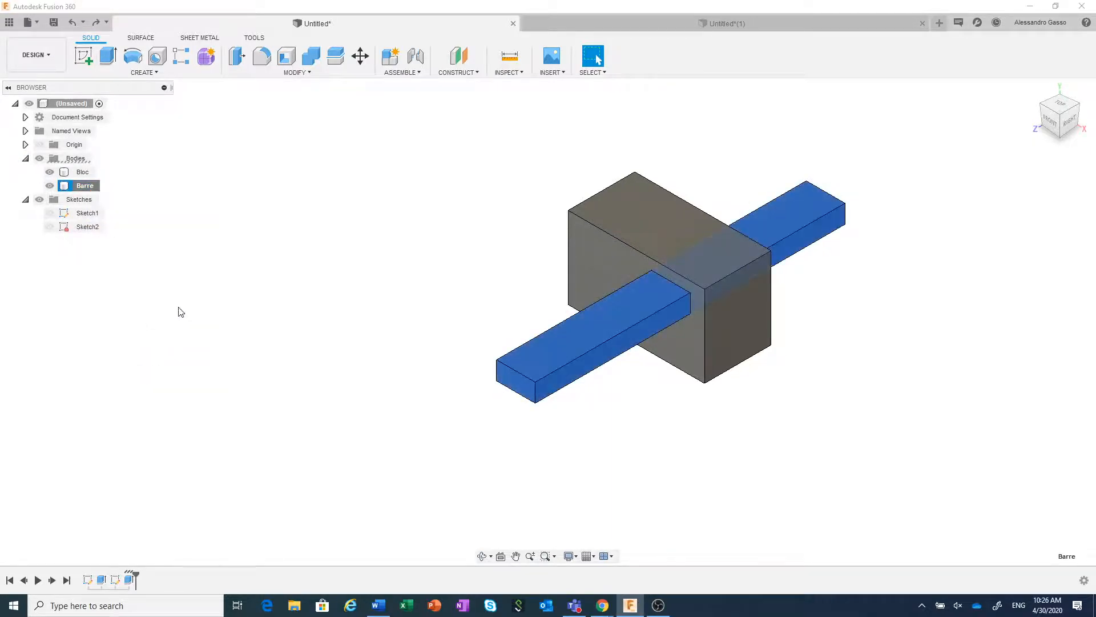
right_click(221, 302)
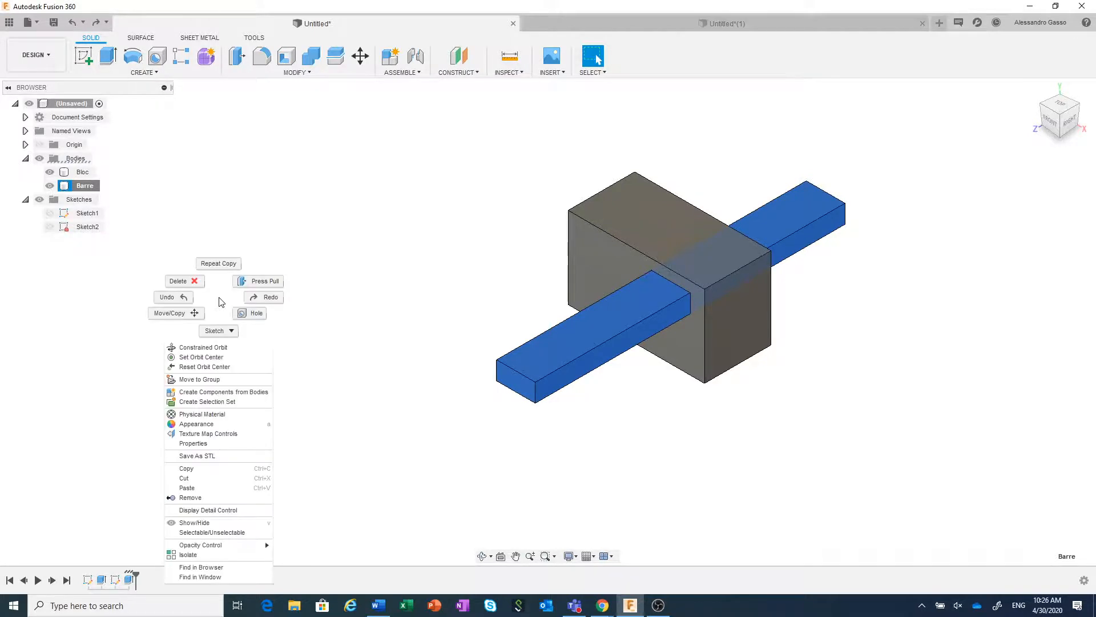
left_click(322, 232)
- Paste the copied Barre body into the root and move the copy about -148 mm along X
right_click(68, 105)
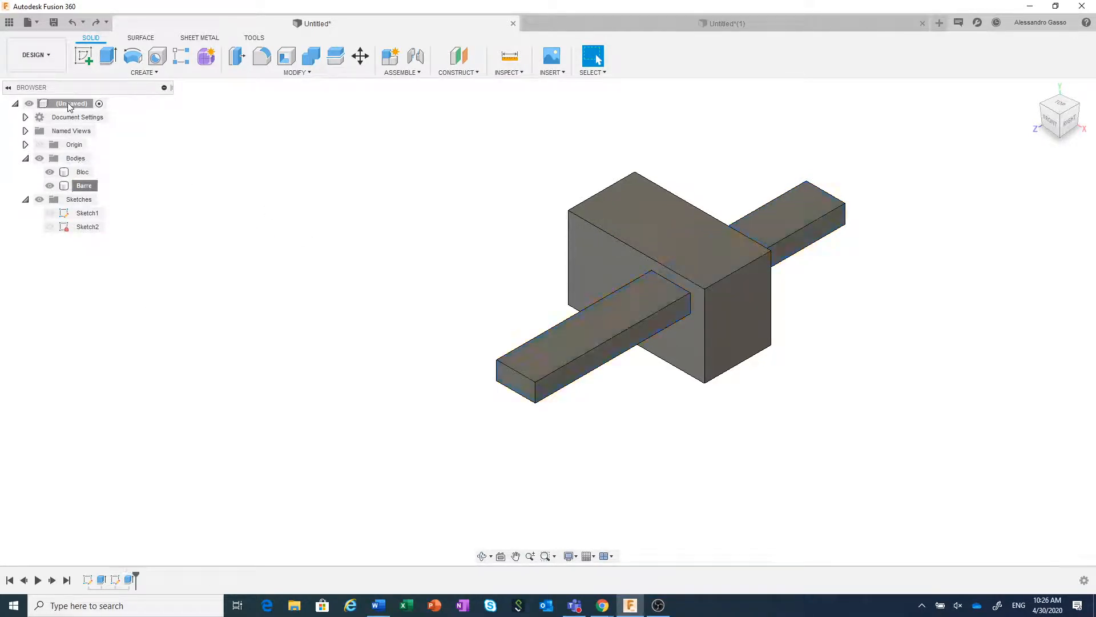
right_click(67, 105)
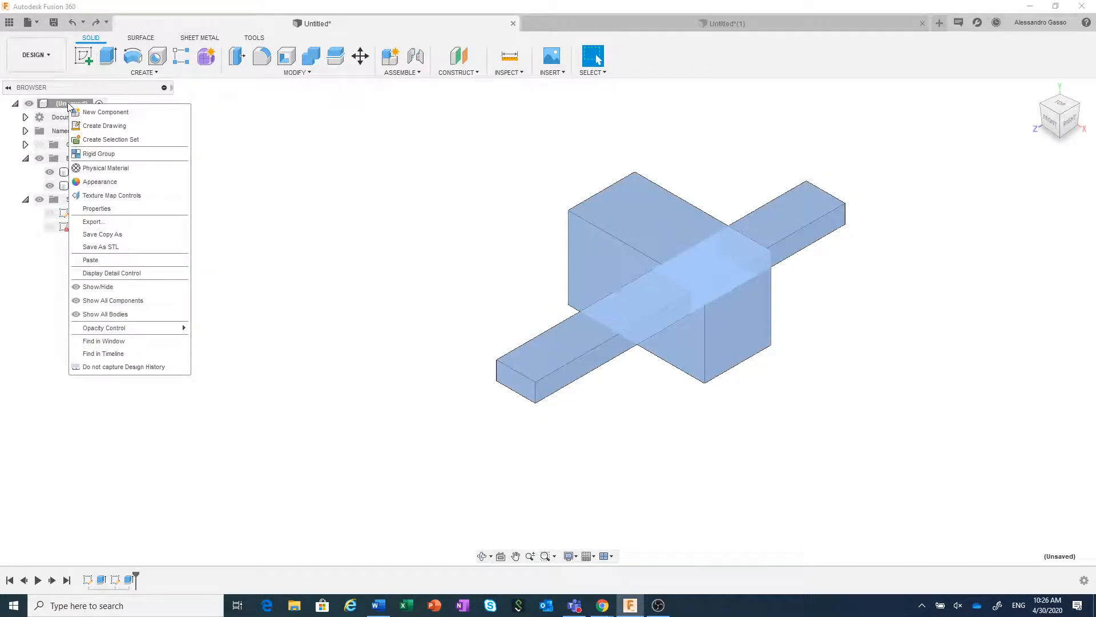
left_click(105, 260)
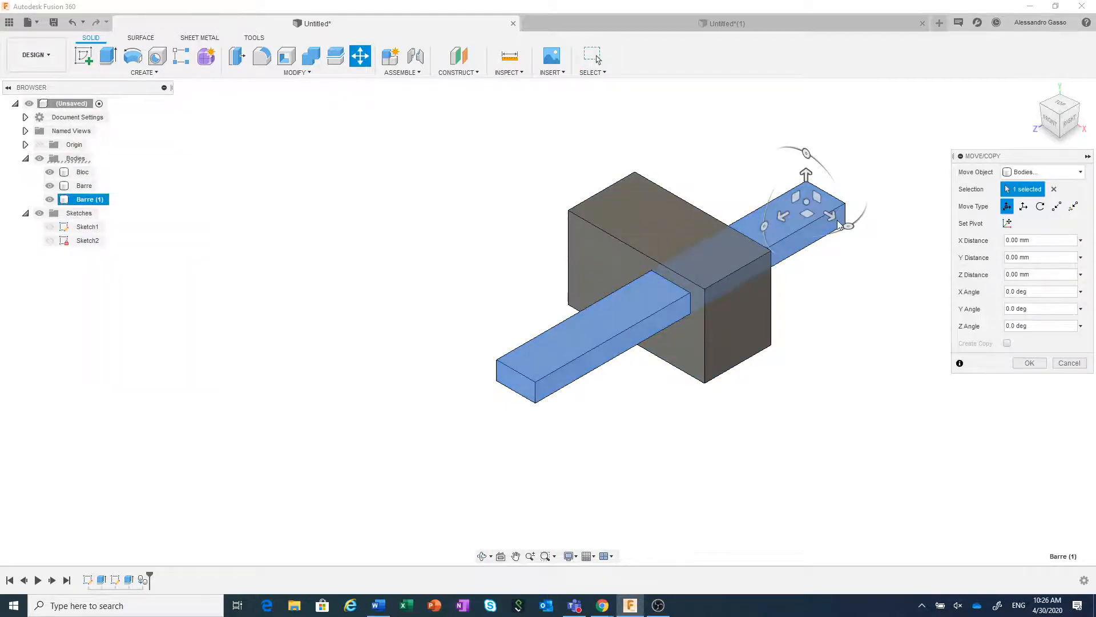
left_click_drag(831, 216, 646, 166)
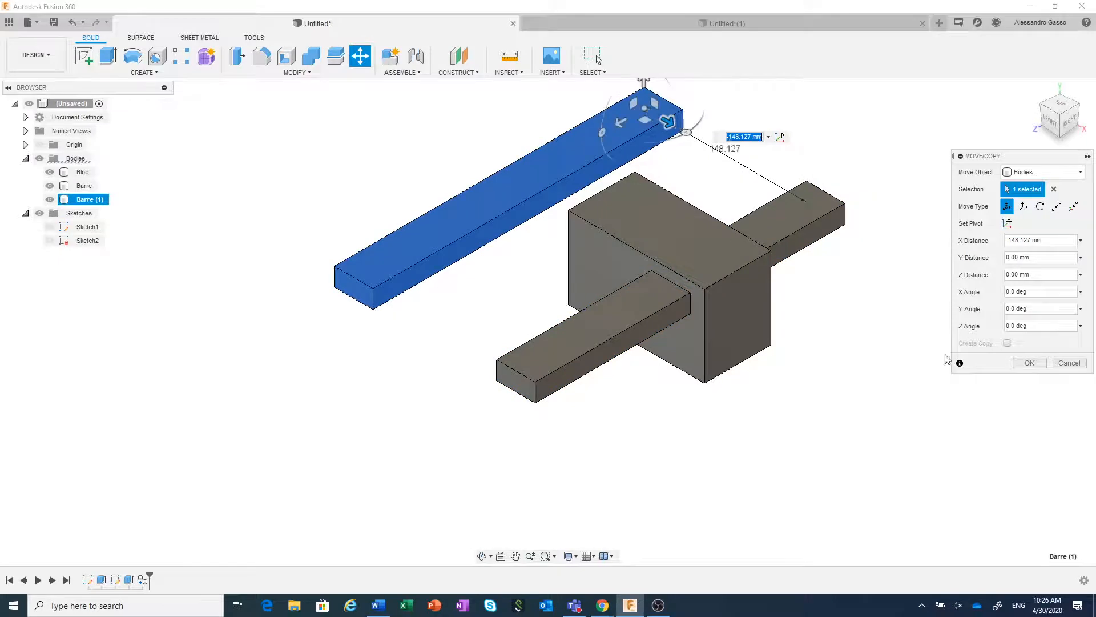
left_click(1029, 363)
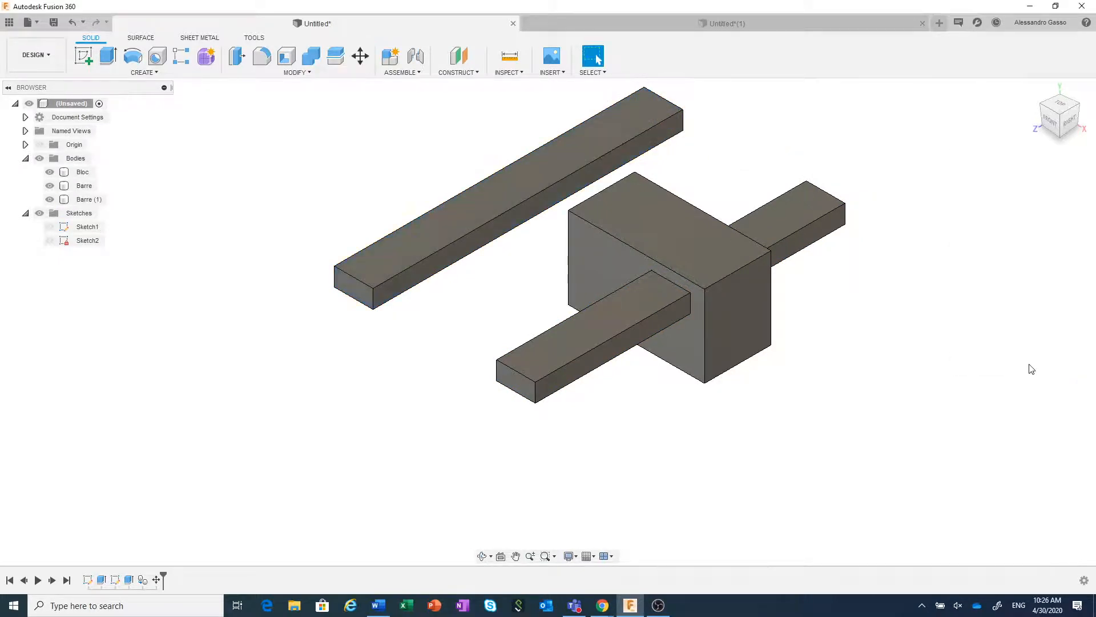
- Try an equal-distance chamfer of about 8.4 mm on the upper front edge of the original Barre body
left_click(517, 372)
right_click(512, 369)
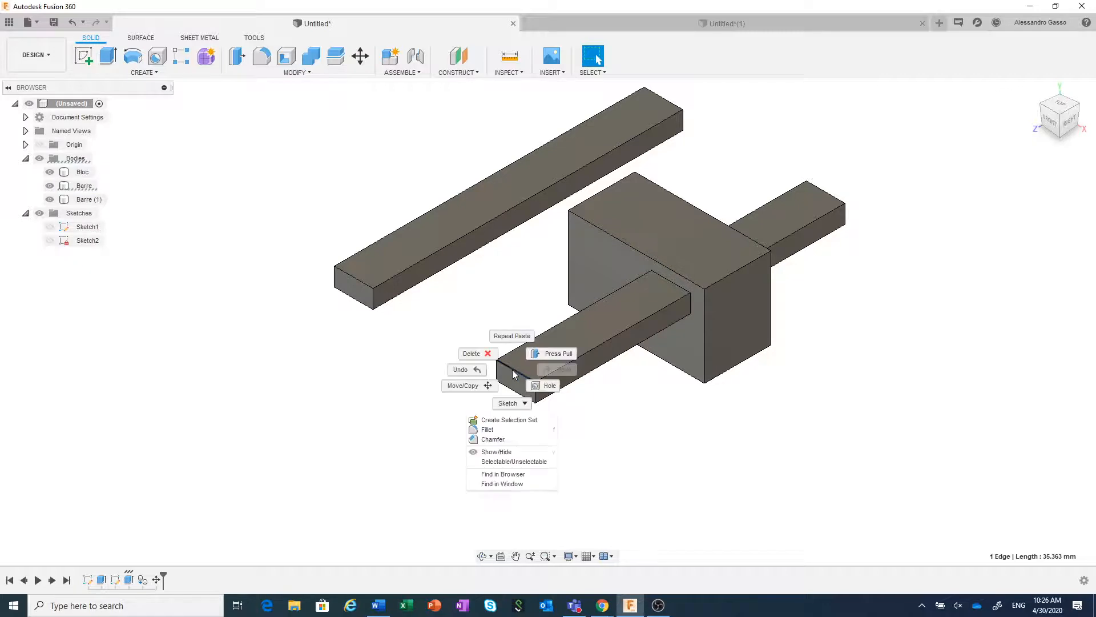
left_click(494, 439)
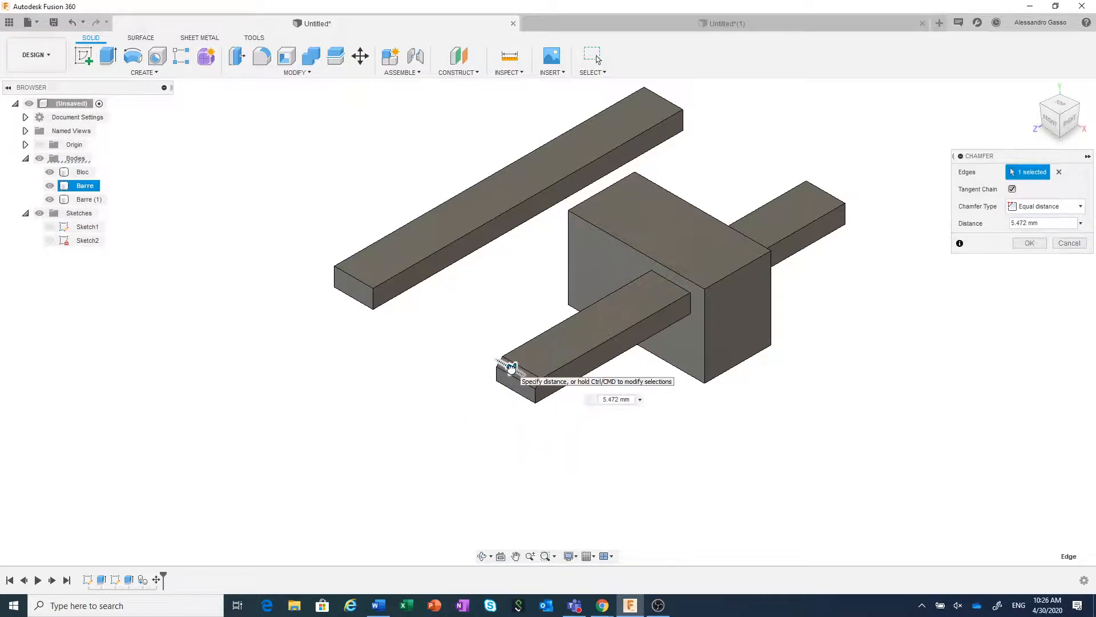
left_click_drag(509, 367, 514, 369)
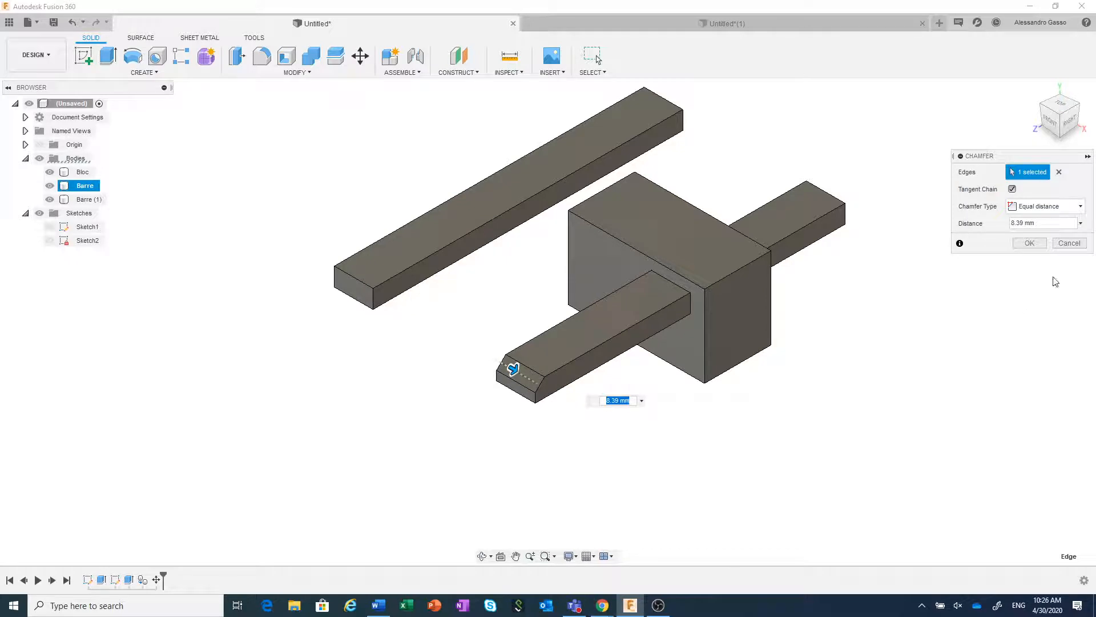
left_click(1071, 244)
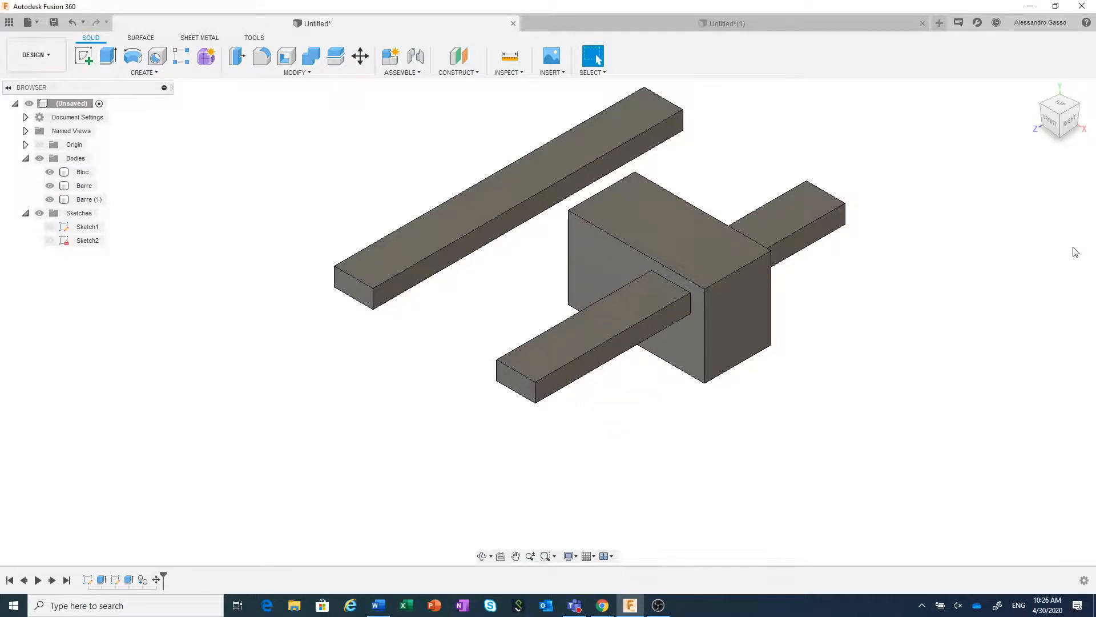
- Start a drawing from the component-based design and save the design as Com in the Bodies&Components folder
left_click(780, 25)
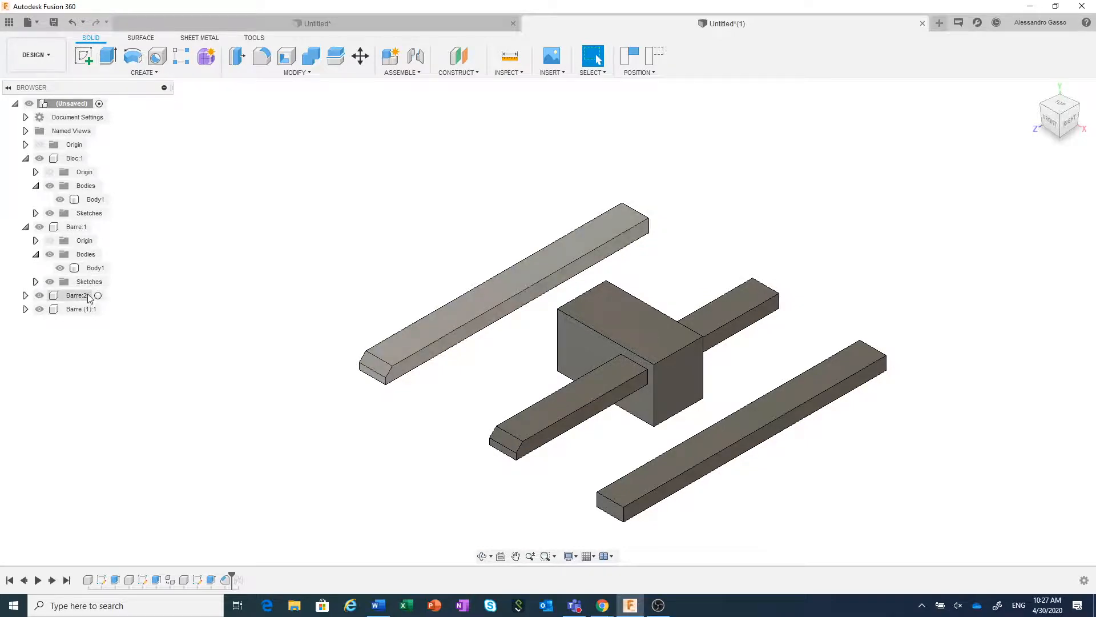
scroll(305, 291, "down", 2)
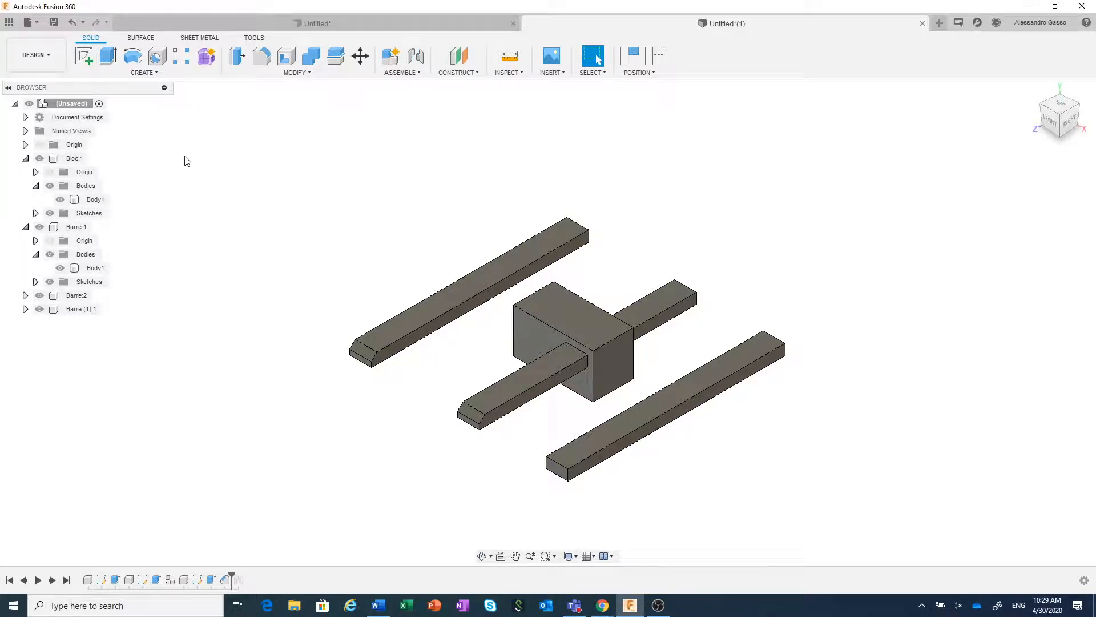
left_click(42, 52)
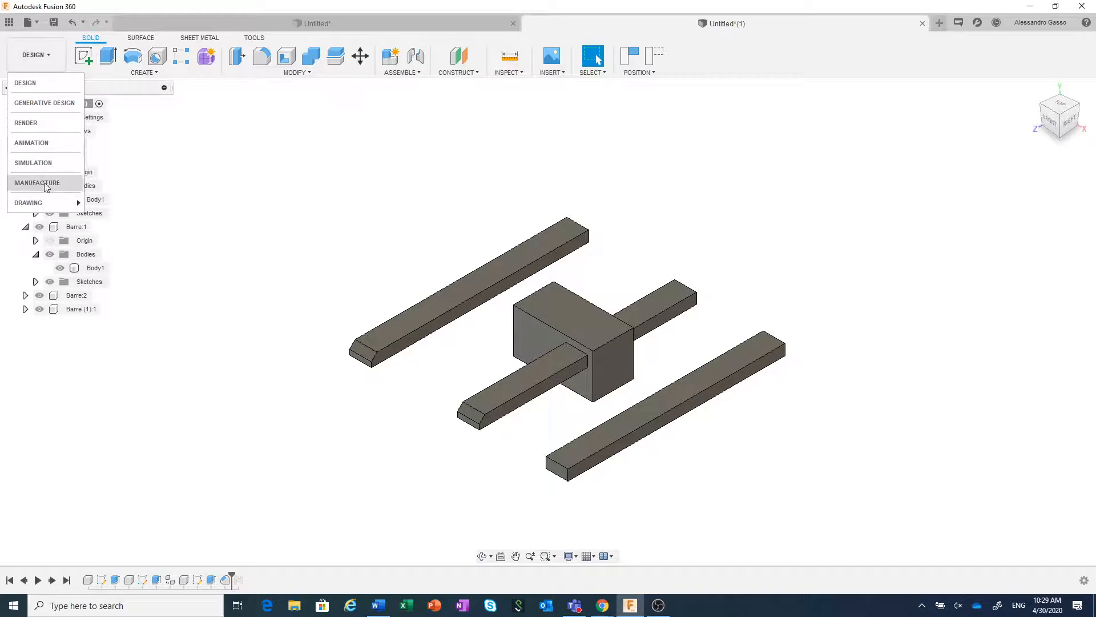
mouse_move(62, 202)
left_click(104, 200)
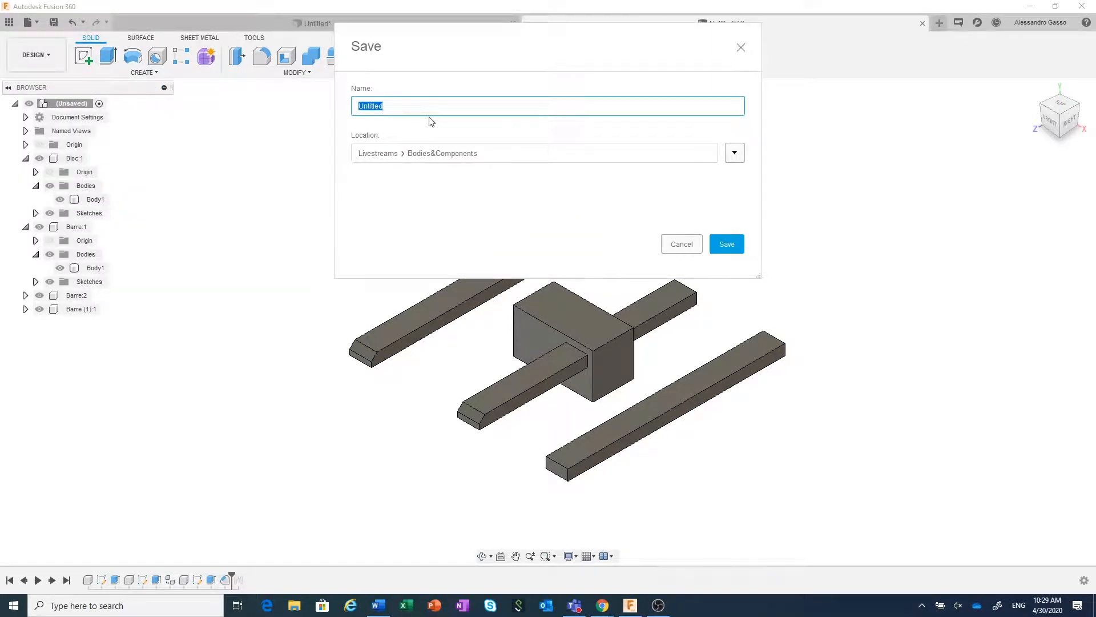
type("Com")
left_click(727, 244)
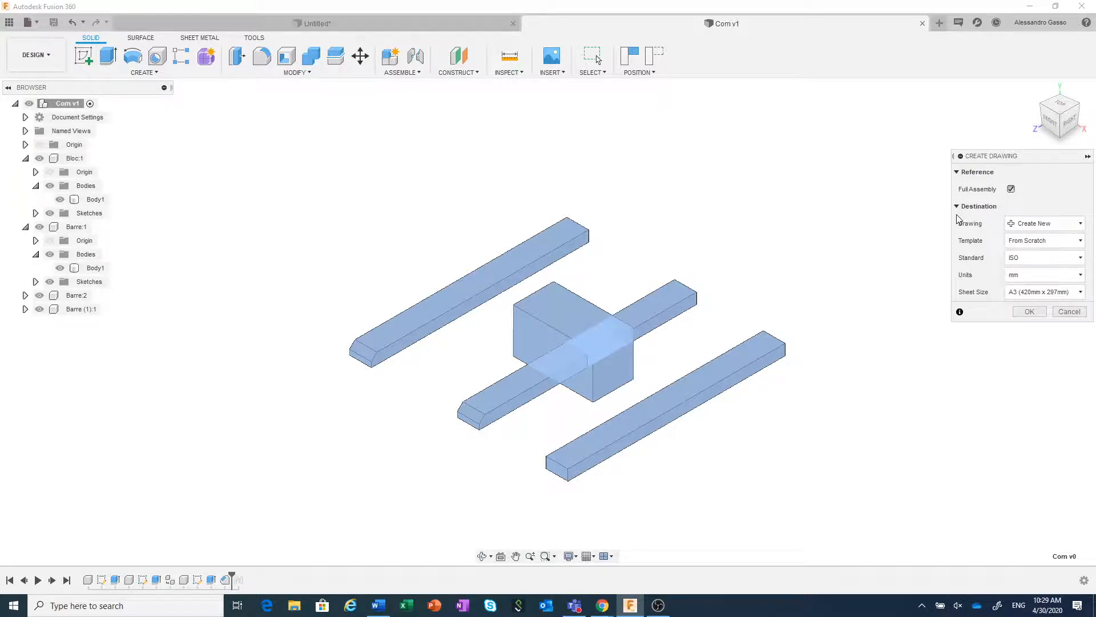
- Create a new drawing of the full Com assembly from scratch with ISO standard, mm units and A3 sheet size
left_click(1011, 189)
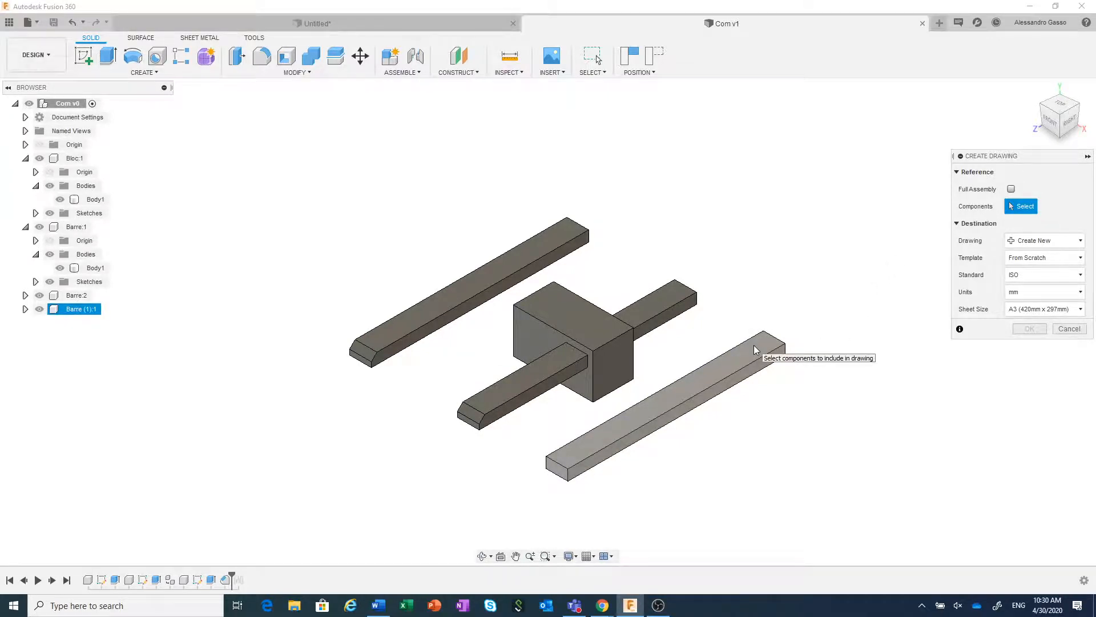
left_click(1011, 189)
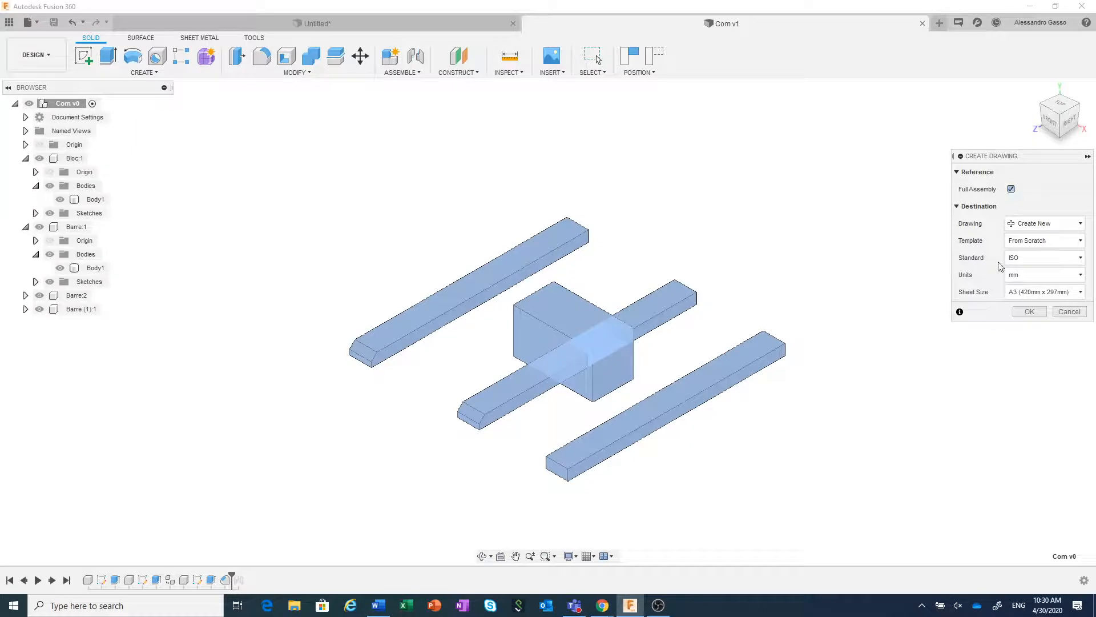
left_click(1031, 314)
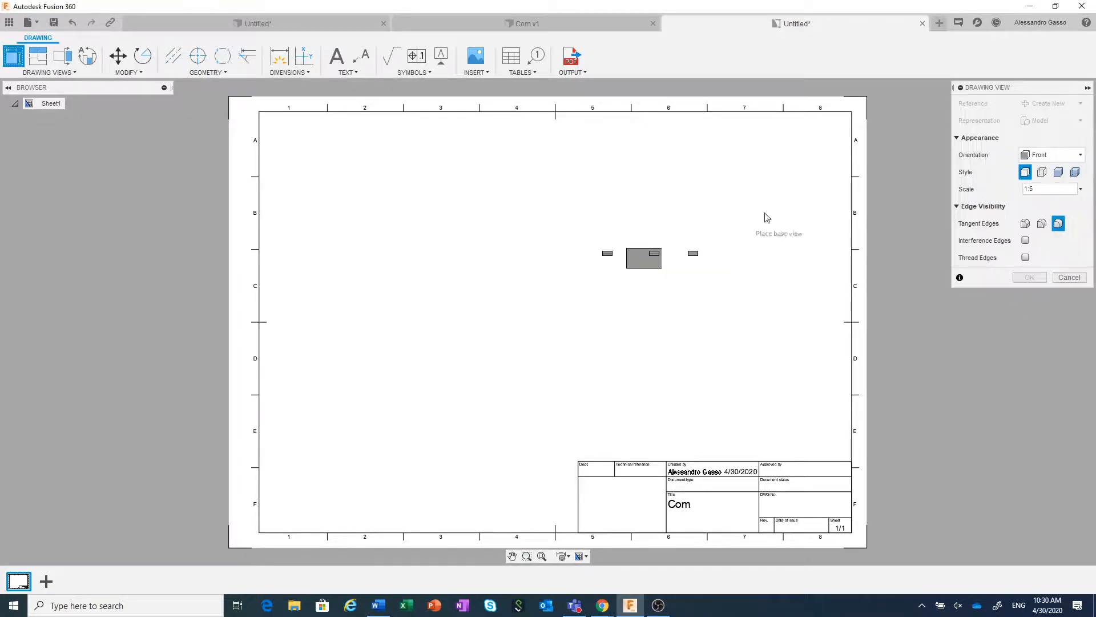
- Place a SW Isometric base view at 1:5 scale and add its parts list in the sheet's upper-right corner
left_click(1053, 155)
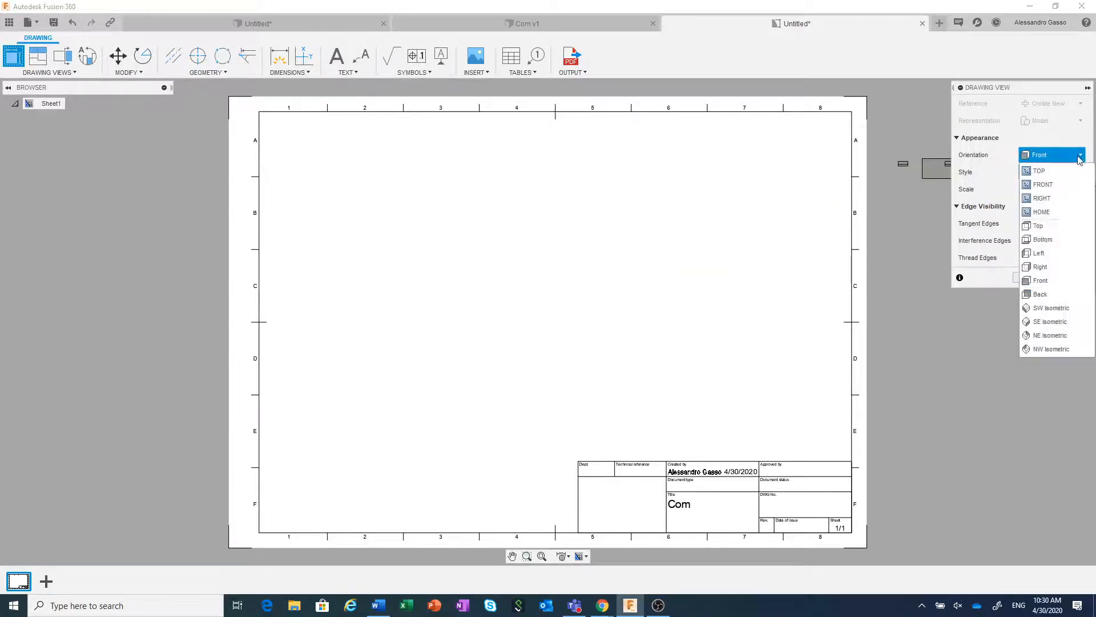
left_click(1056, 308)
left_click(598, 249)
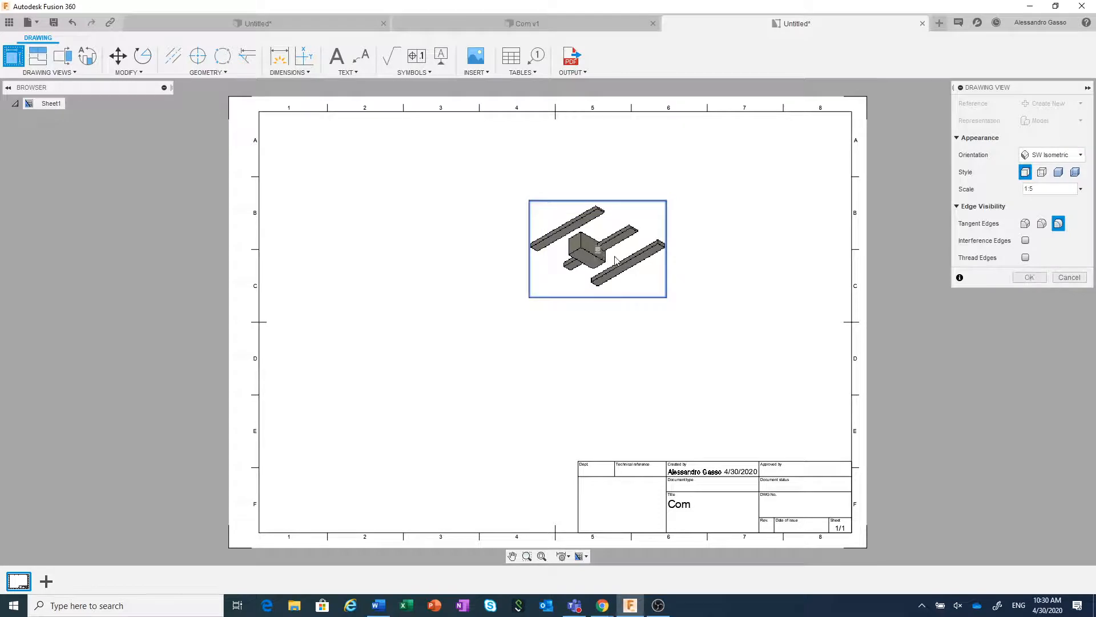
left_click(1028, 277)
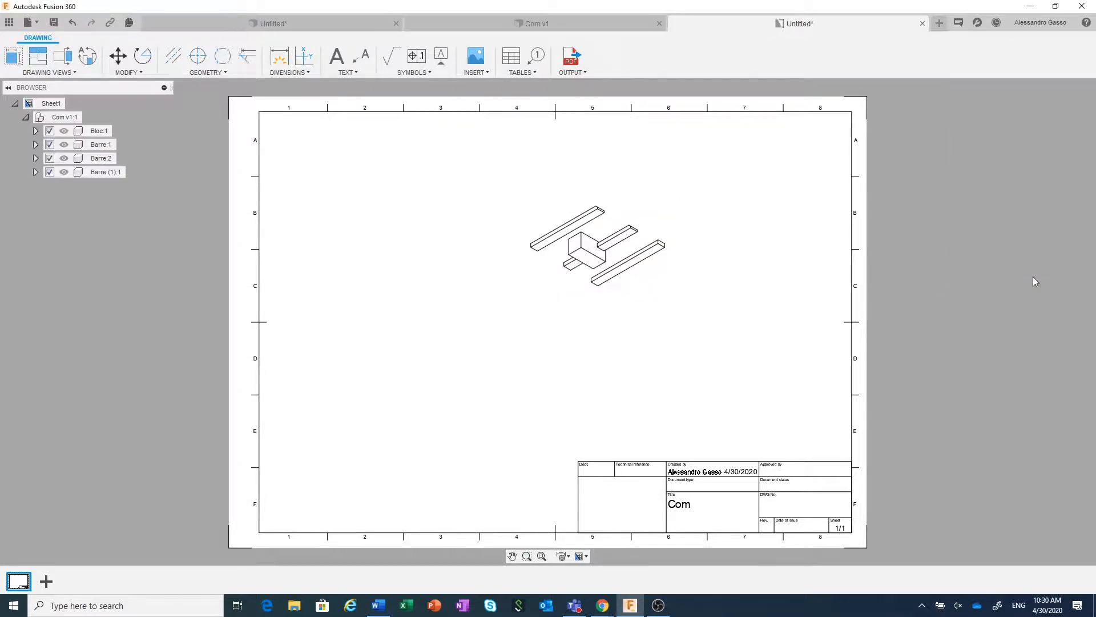
left_click(511, 56)
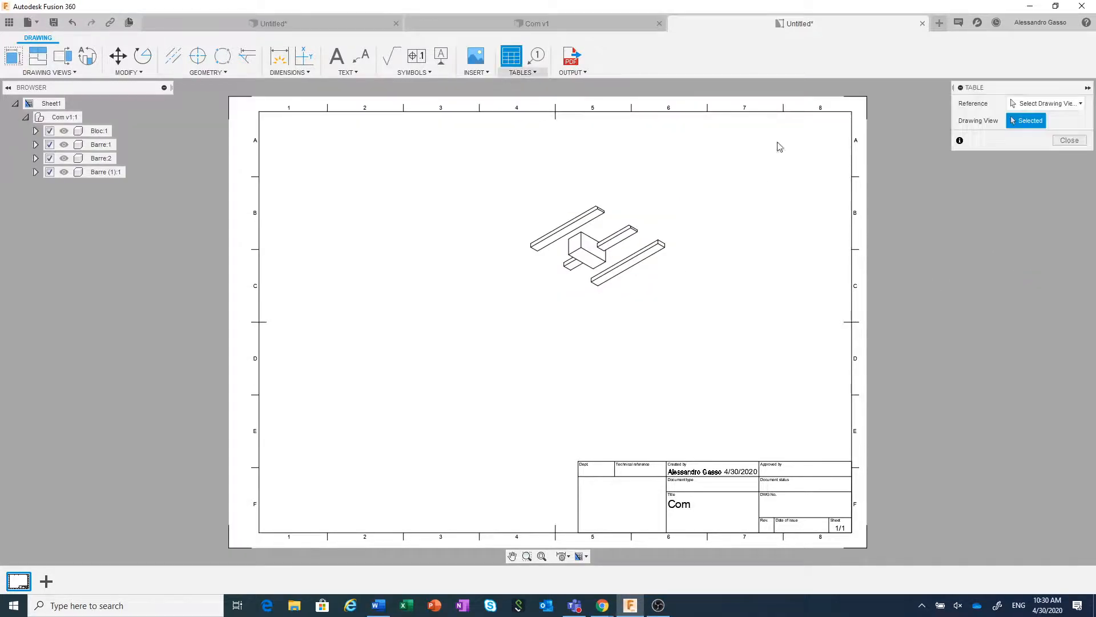
left_click(847, 116)
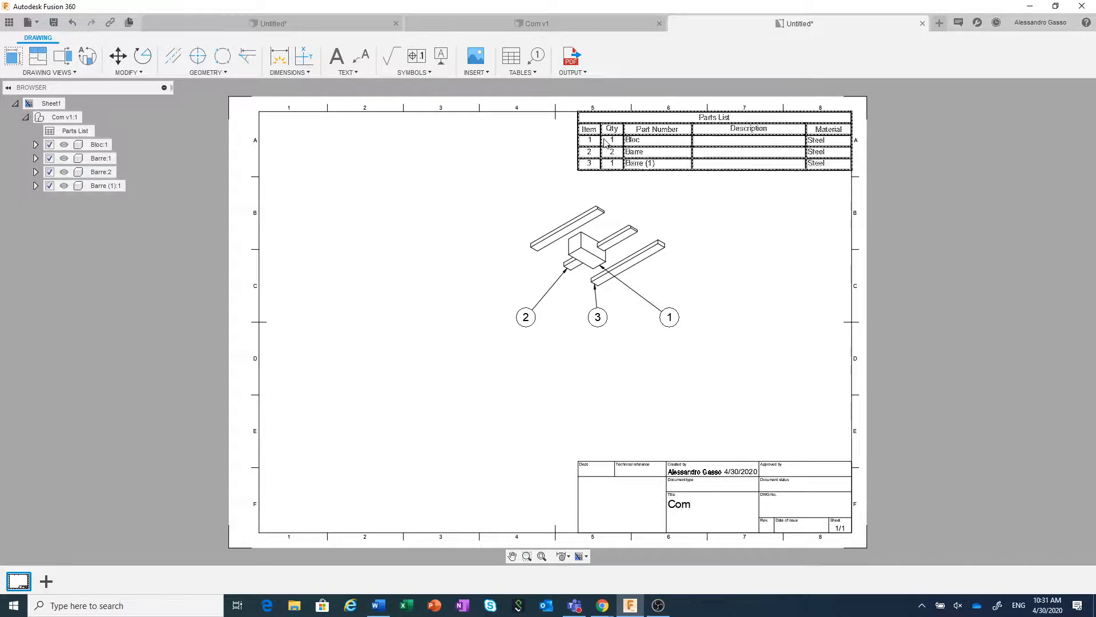
- In the Com design, set the Bloc component's part number to 1243 and its description to Demo
left_click(550, 25)
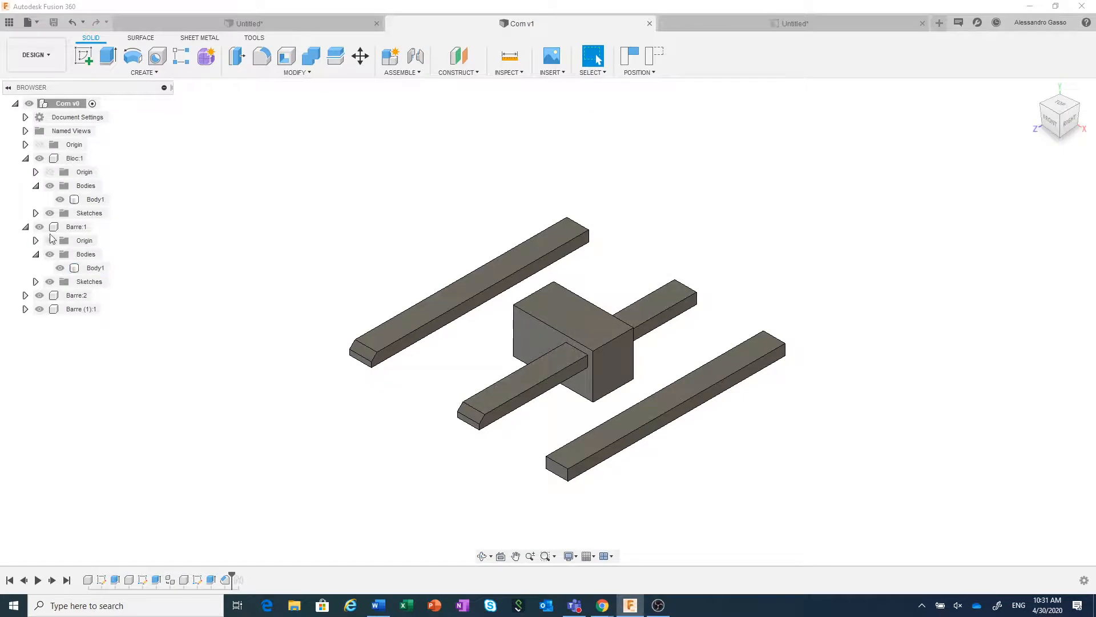
left_click(72, 159)
right_click(71, 161)
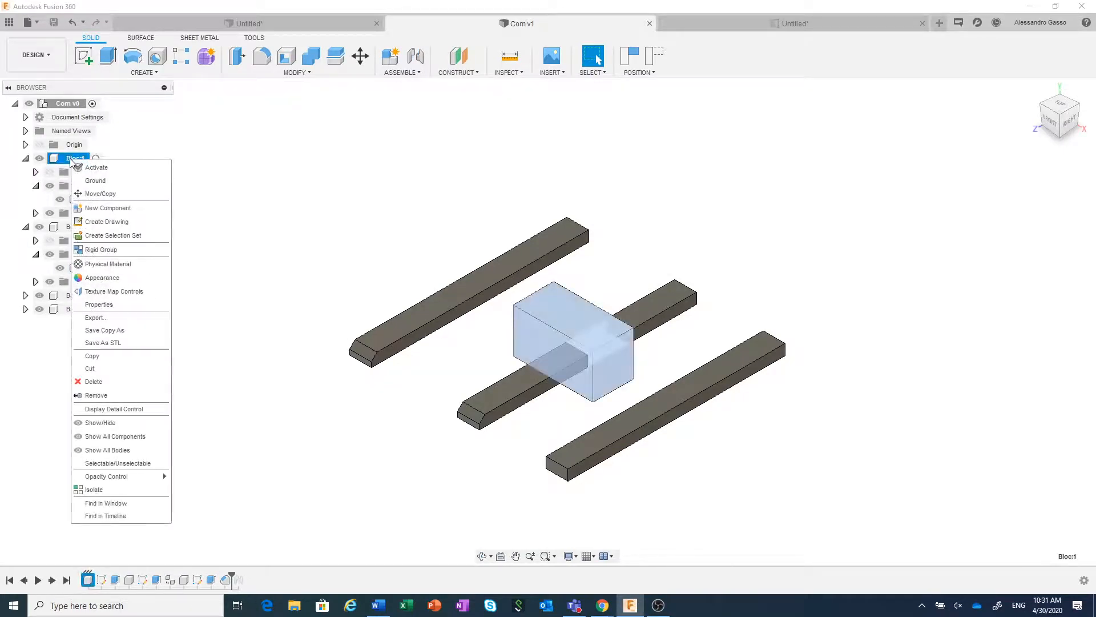
left_click(129, 304)
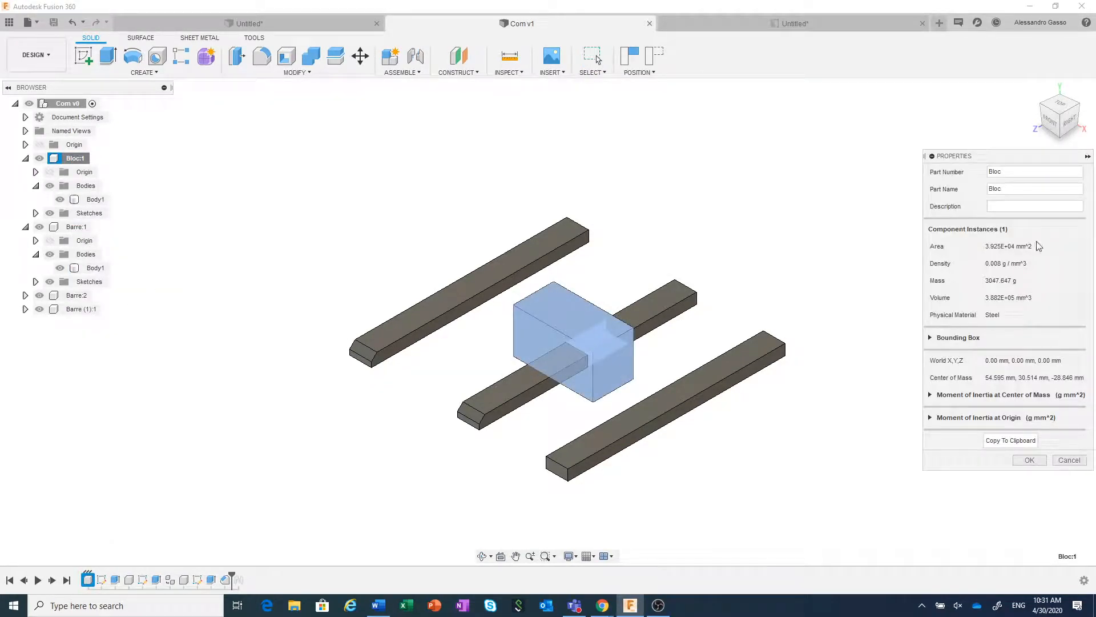
left_click_drag(1019, 171, 913, 172)
type("1243")
left_click(1007, 189)
left_click_drag(1007, 189, 982, 194)
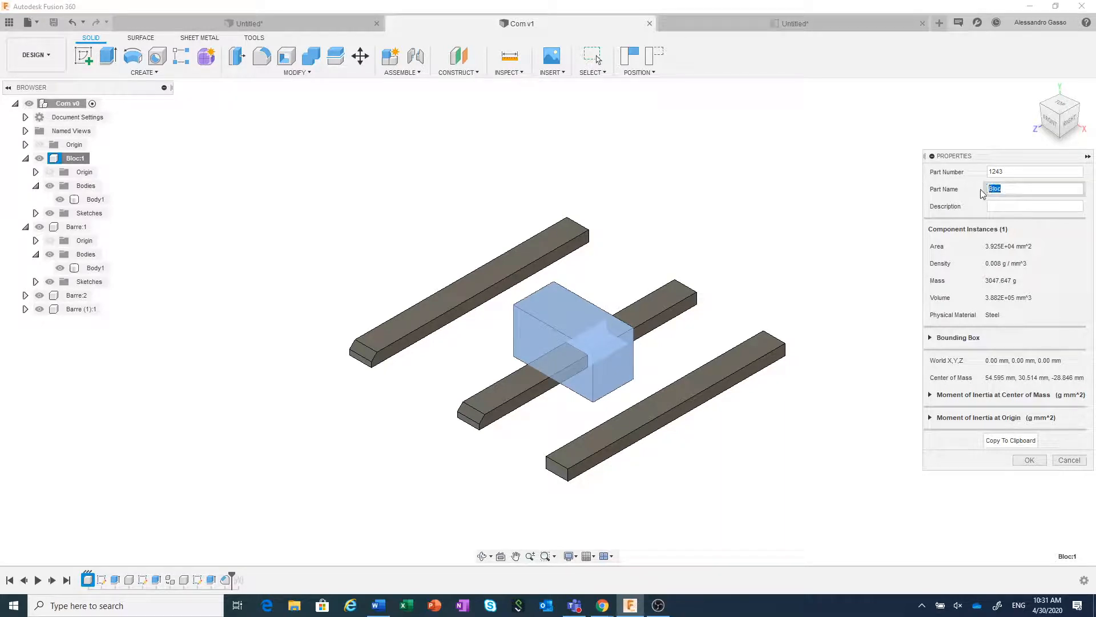
left_click(1010, 205)
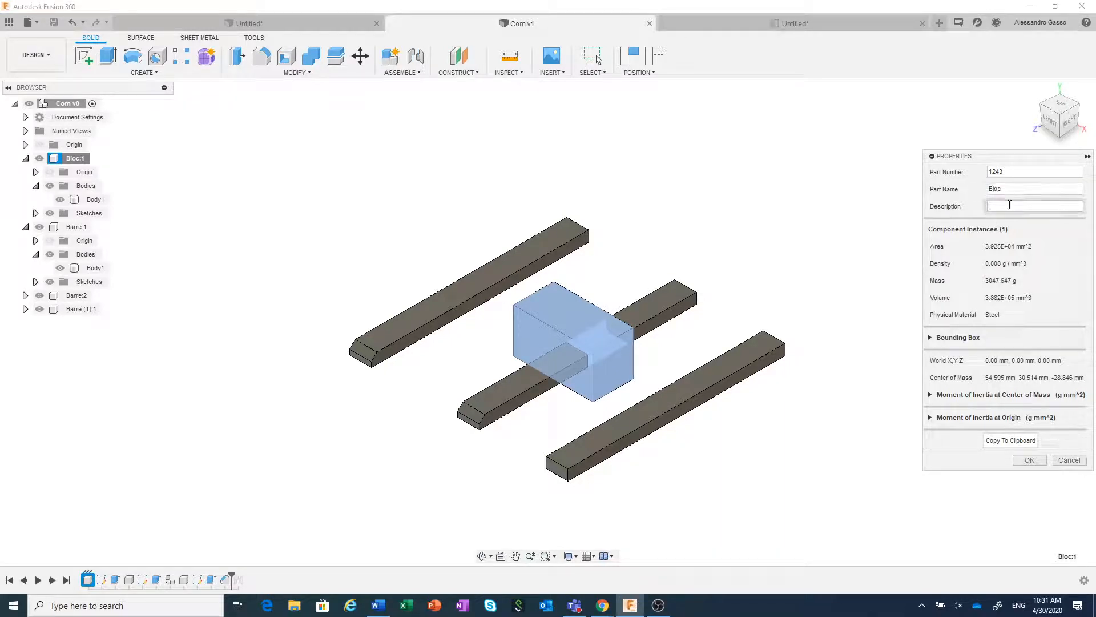
type("Demo")
left_click(1029, 460)
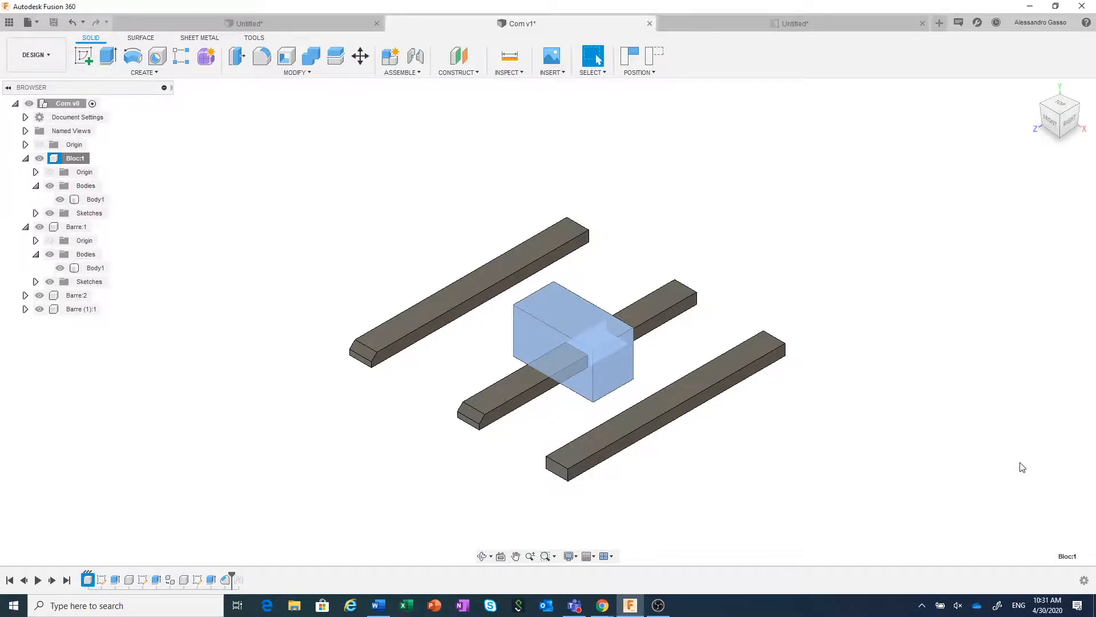
- Save the Com design and update its drawing with the changed component properties
left_click(53, 22)
left_click(545, 321)
left_click(728, 27)
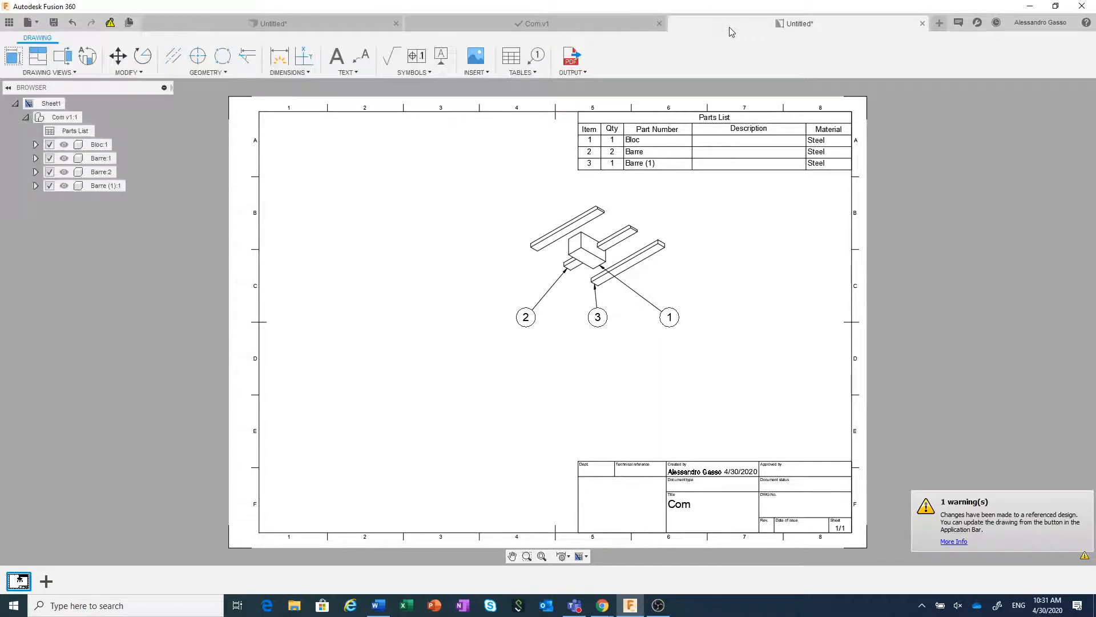
left_click(110, 23)
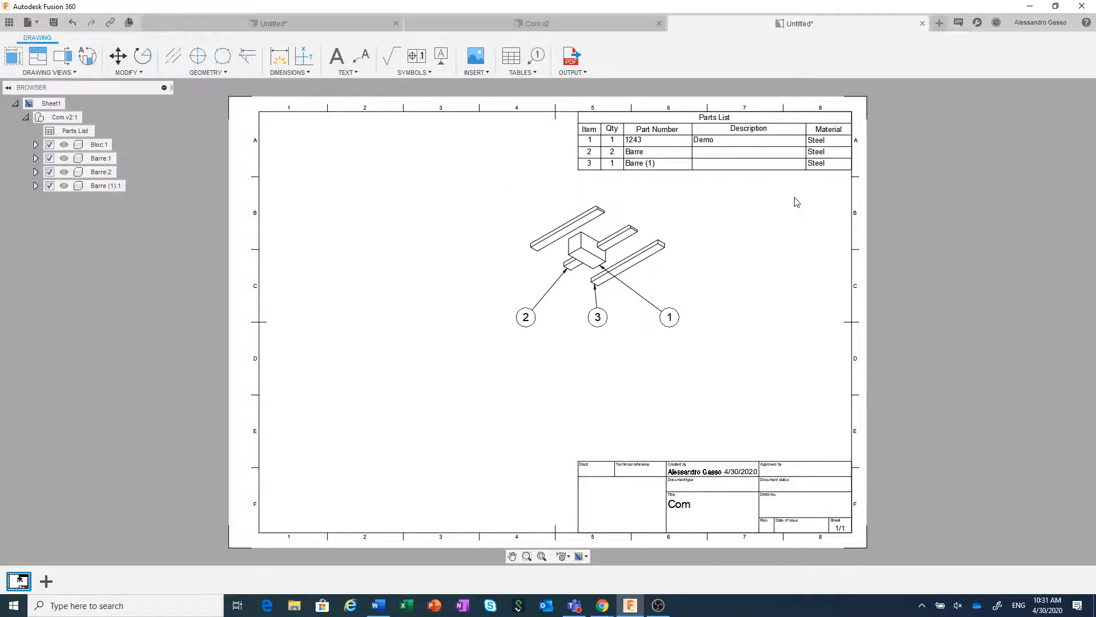
- Start a drawing from the bodies-only design and save the design as Cor in the Bodies&Components folder
left_click(324, 21)
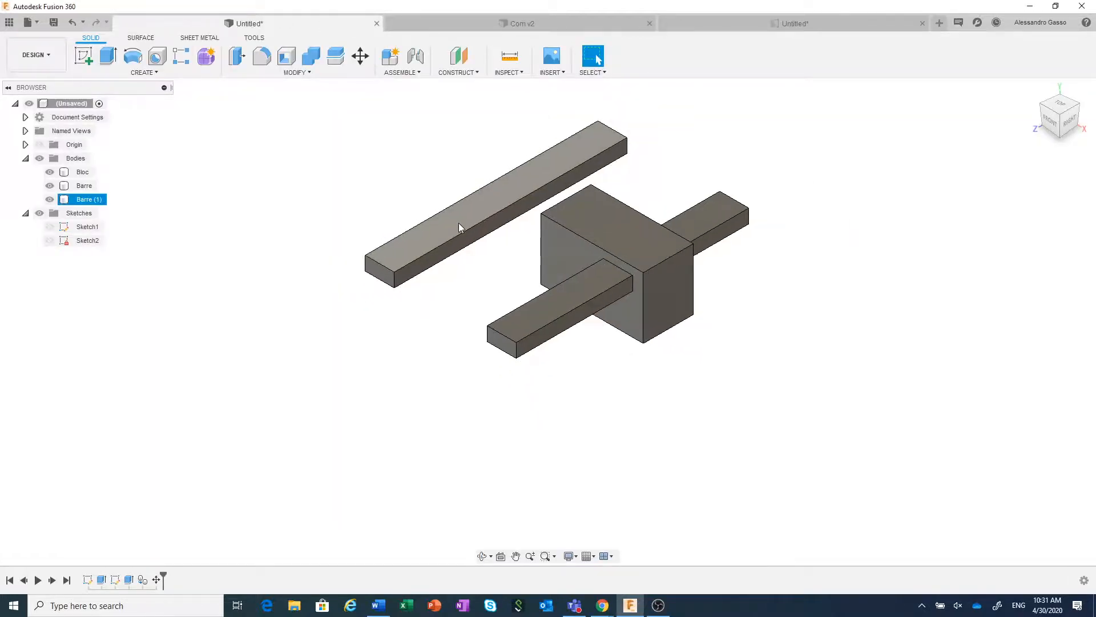
middle_click_drag(488, 253, 516, 284)
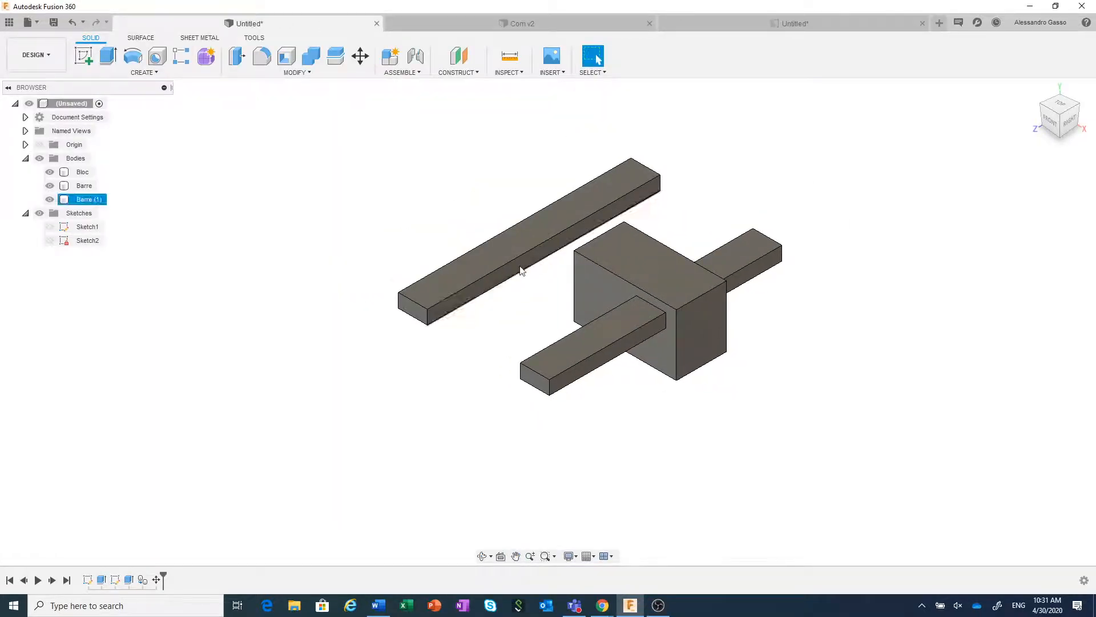
left_click(49, 65)
mouse_move(56, 202)
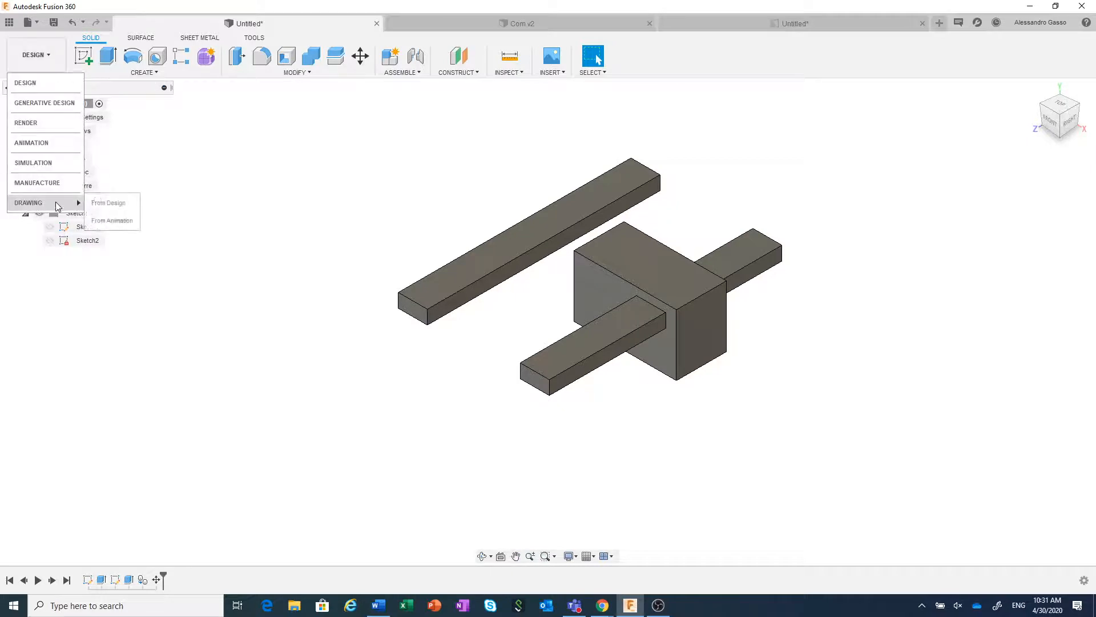
left_click(100, 201)
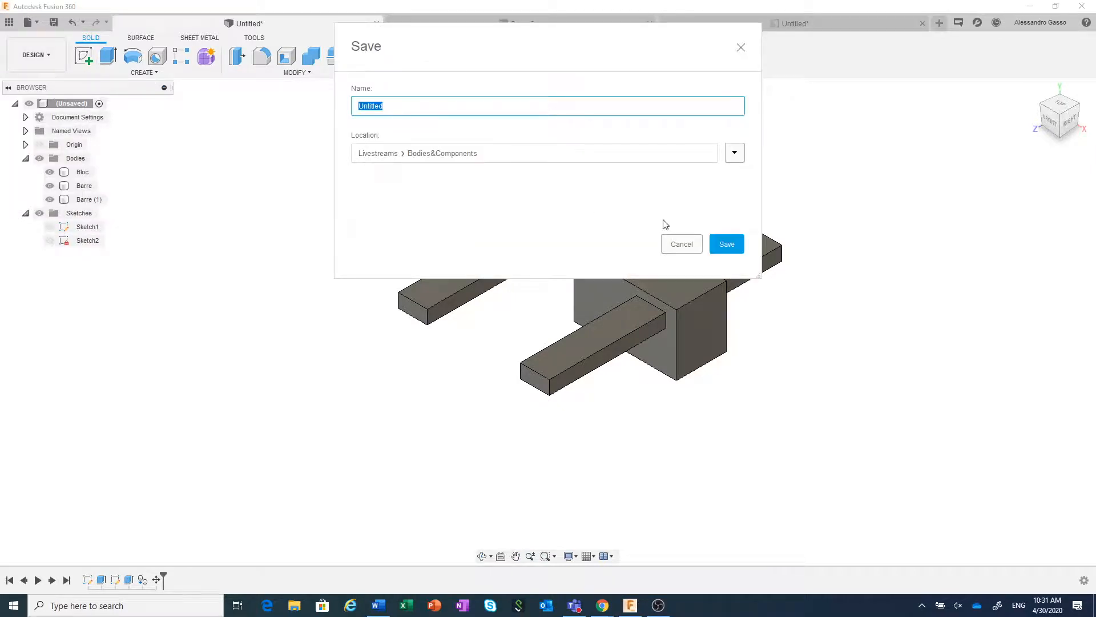
type("Cor")
left_click(727, 243)
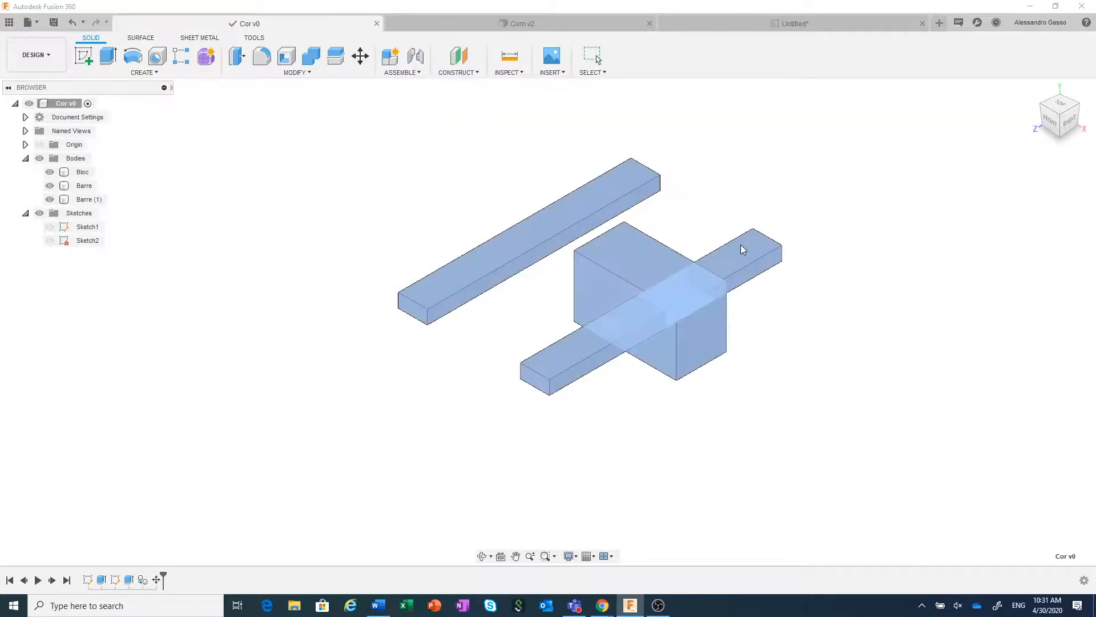
- Create a new drawing of the full Cor design from scratch with ISO standard, mm units and A3 sheet size
left_click(1011, 189)
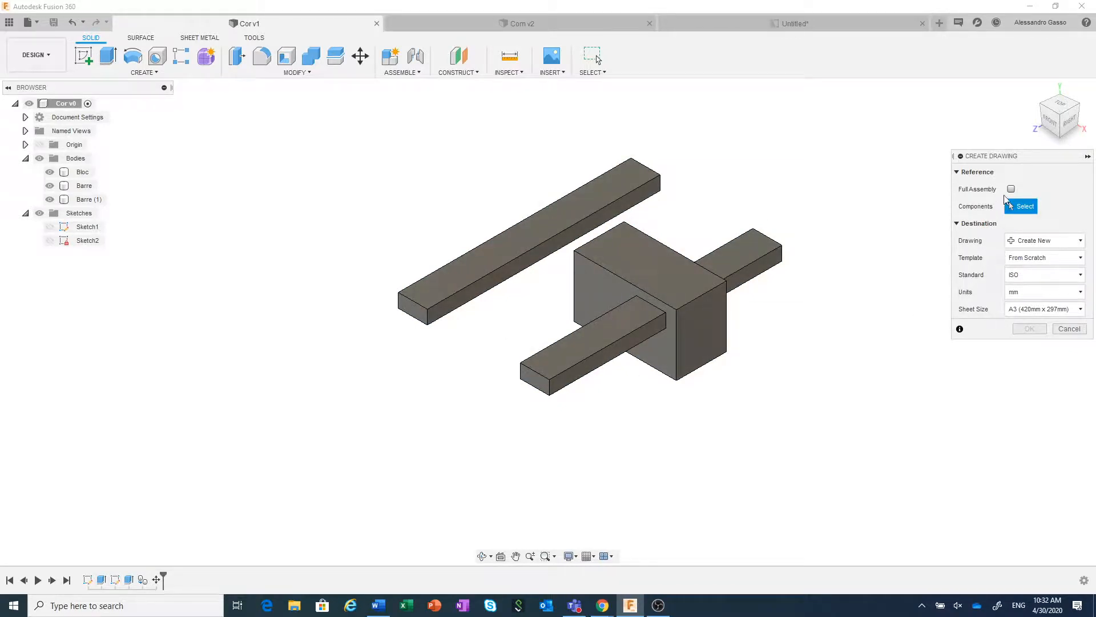
left_click(1011, 189)
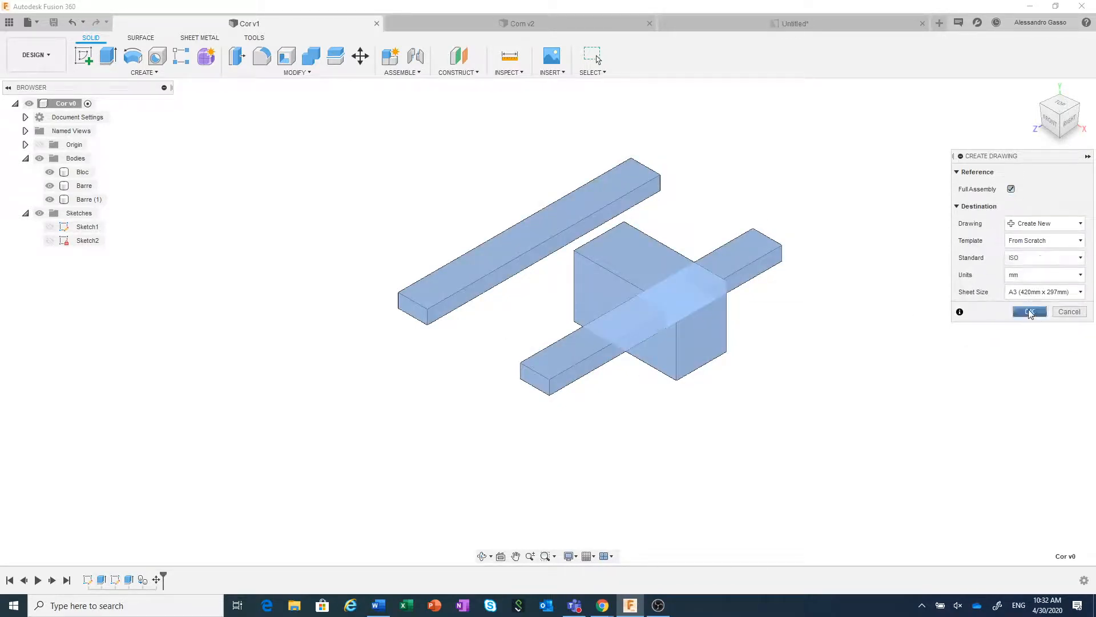
left_click(1030, 312)
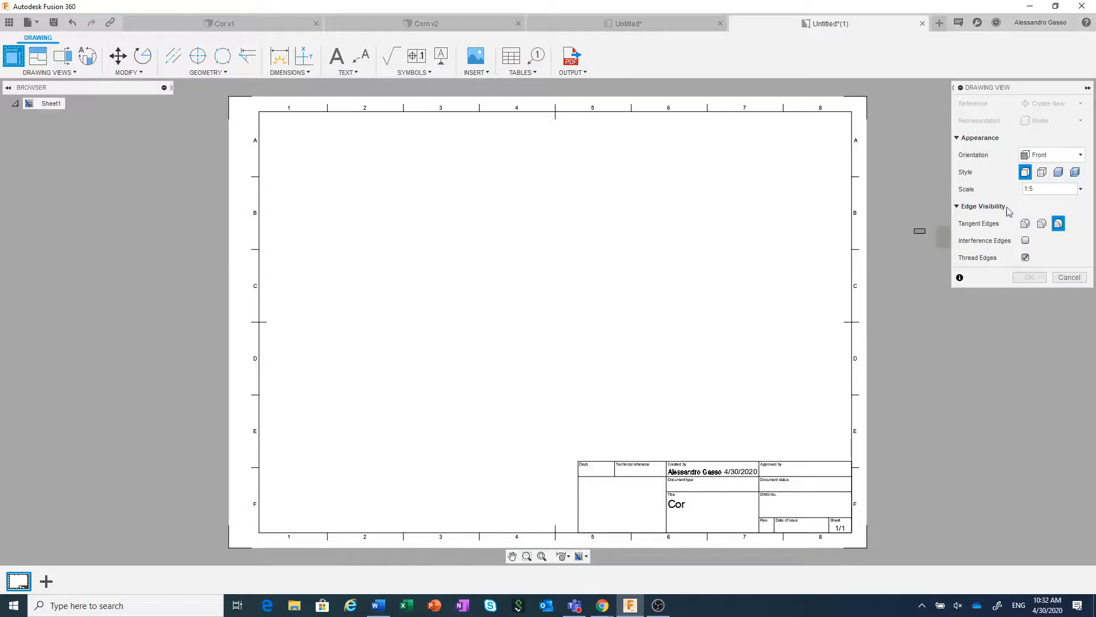
- Place a SW Isometric base view of Cor at 1:5 scale and add a parts list in the sheet's upper-right corner
left_click(1076, 155)
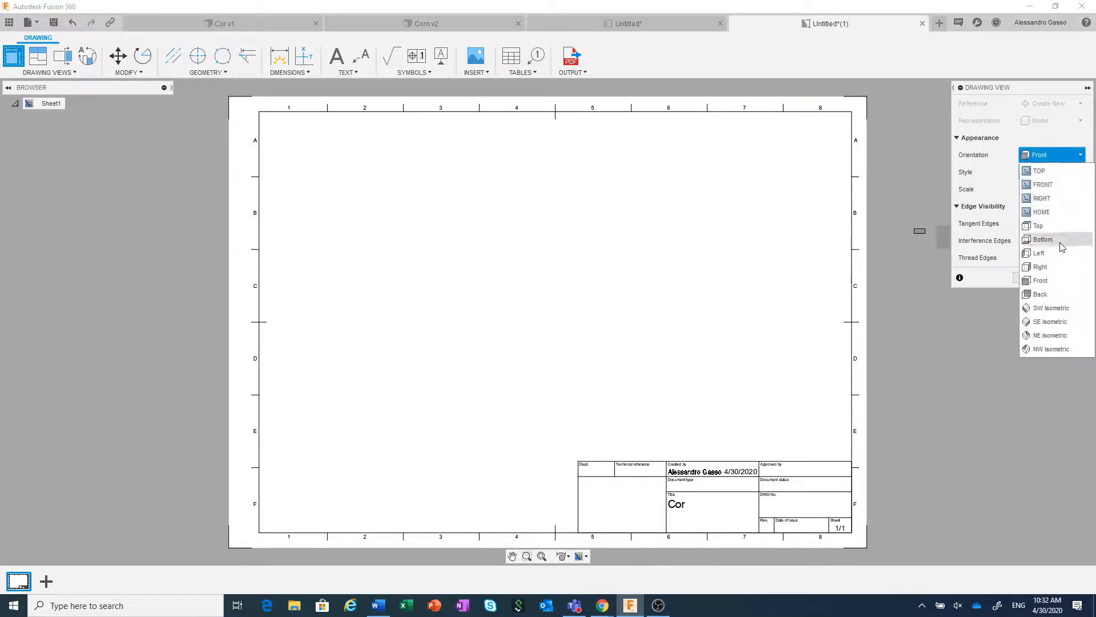
left_click(1067, 308)
left_click(643, 290)
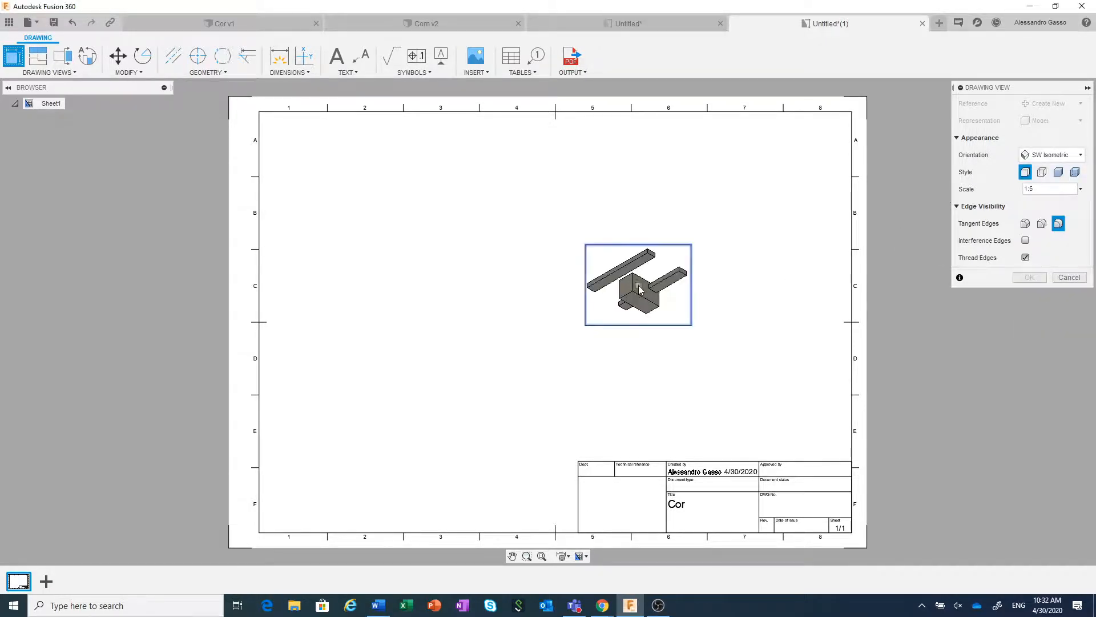
left_click(1028, 277)
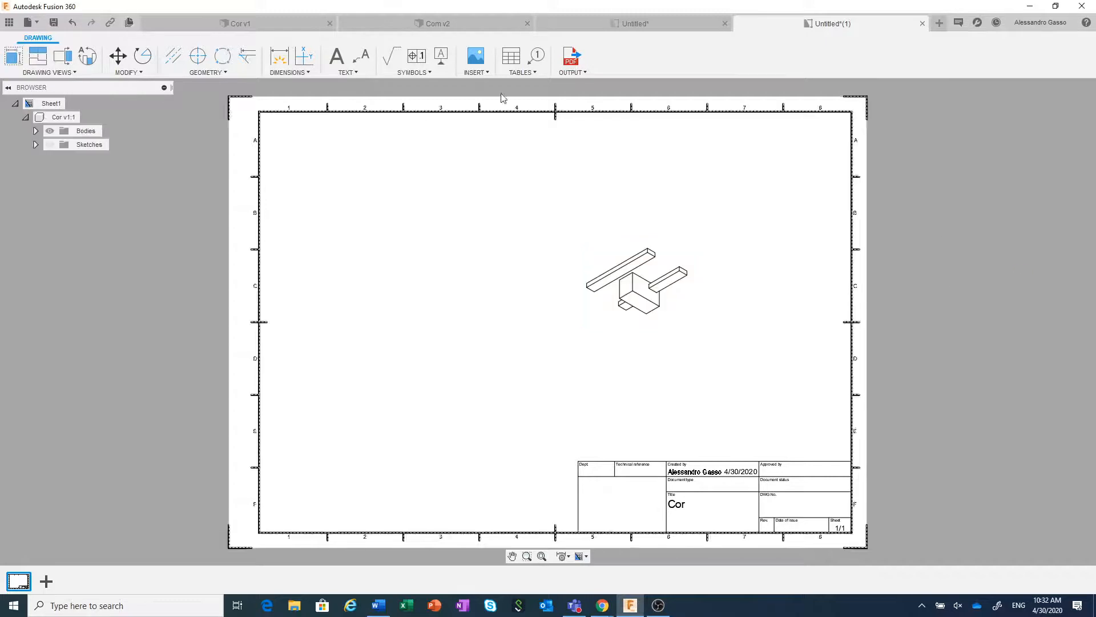
left_click(511, 56)
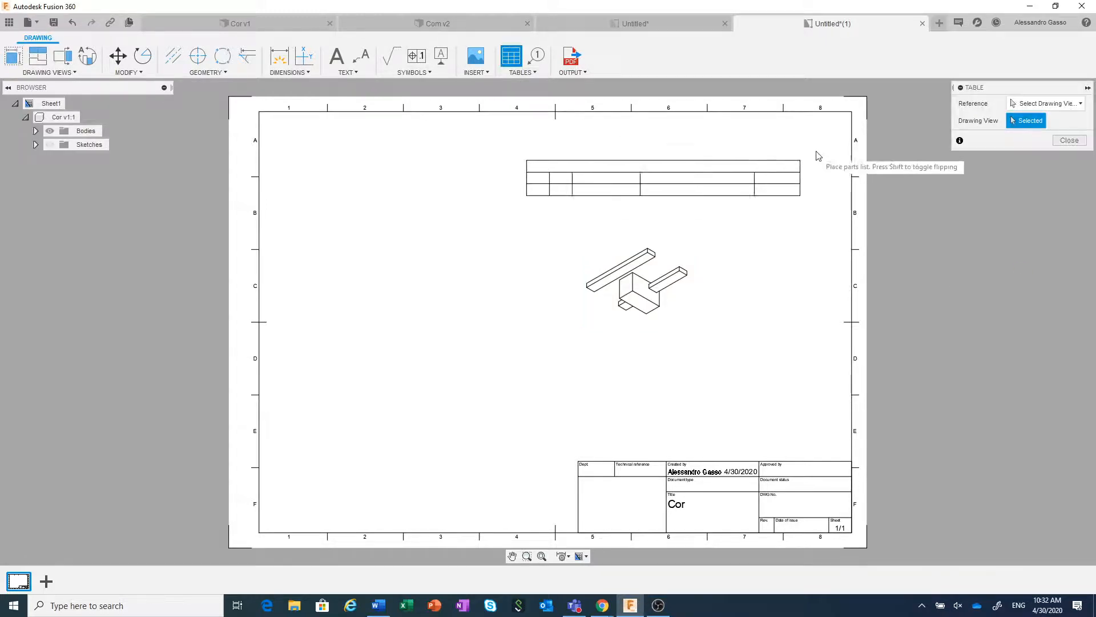
left_click(850, 114)
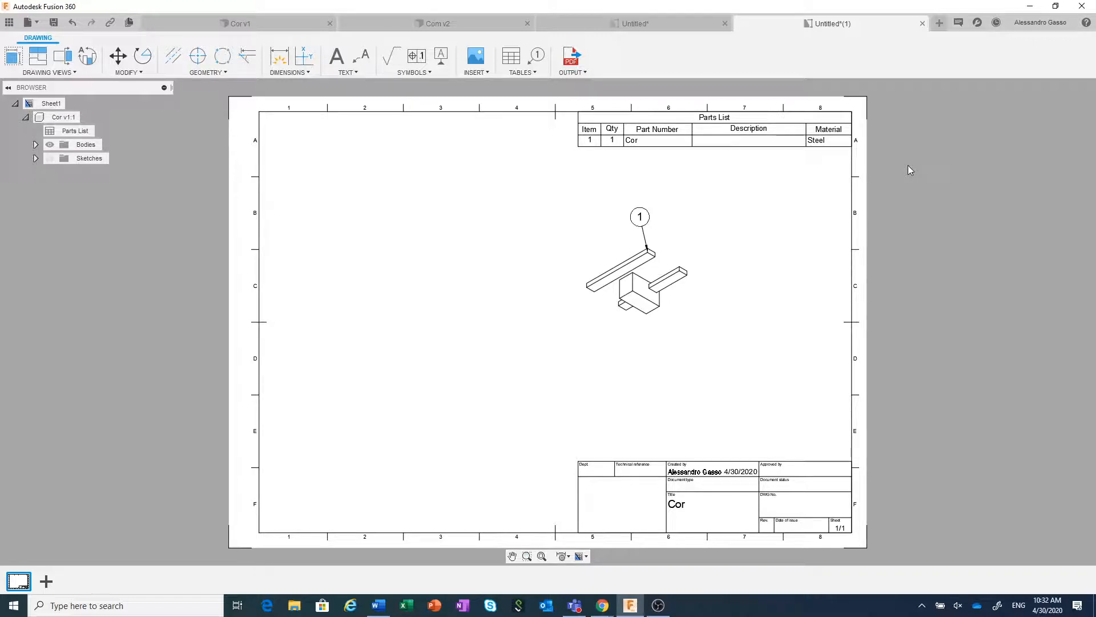
- In the Com design, save a copy of the Barre:1 component as Com_Barre in the Bodies&Components folder
left_click(485, 23)
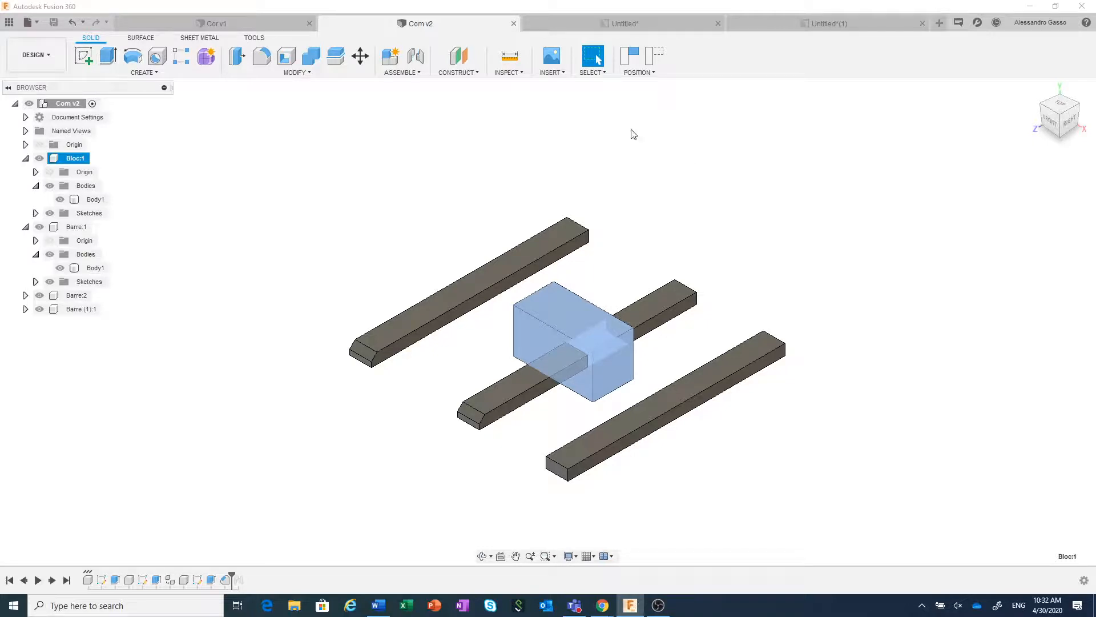
left_click(76, 229)
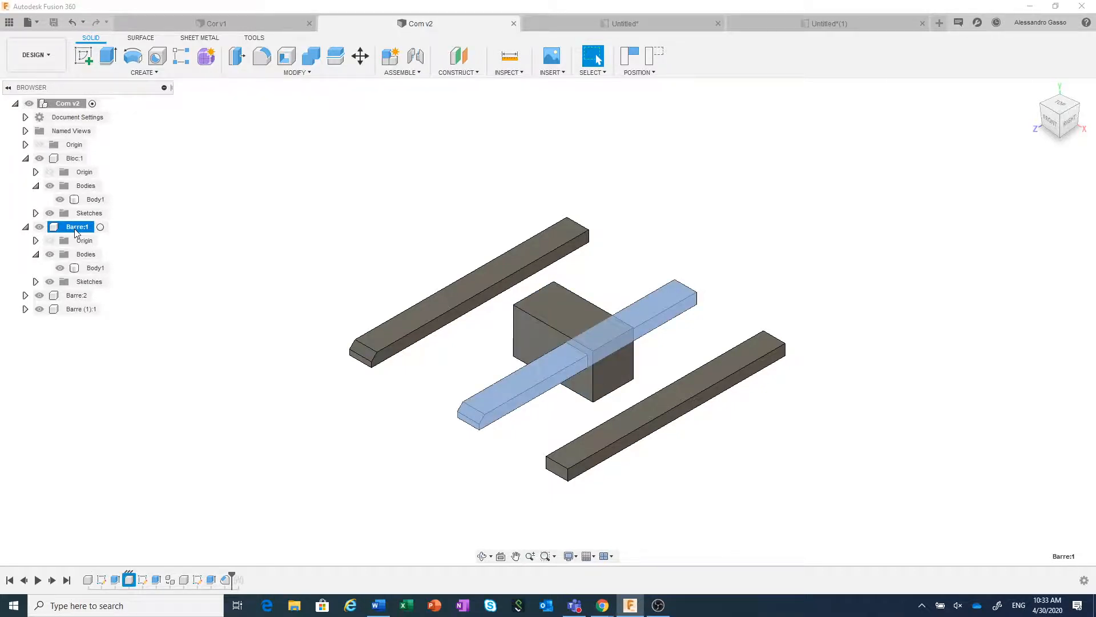
right_click(76, 230)
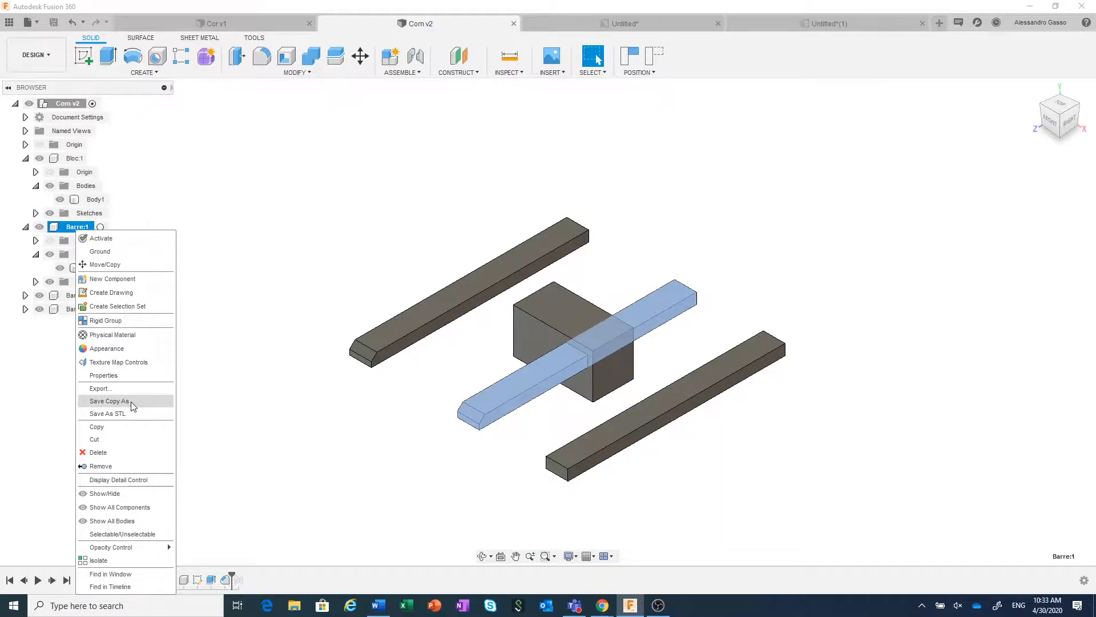
left_click(108, 401)
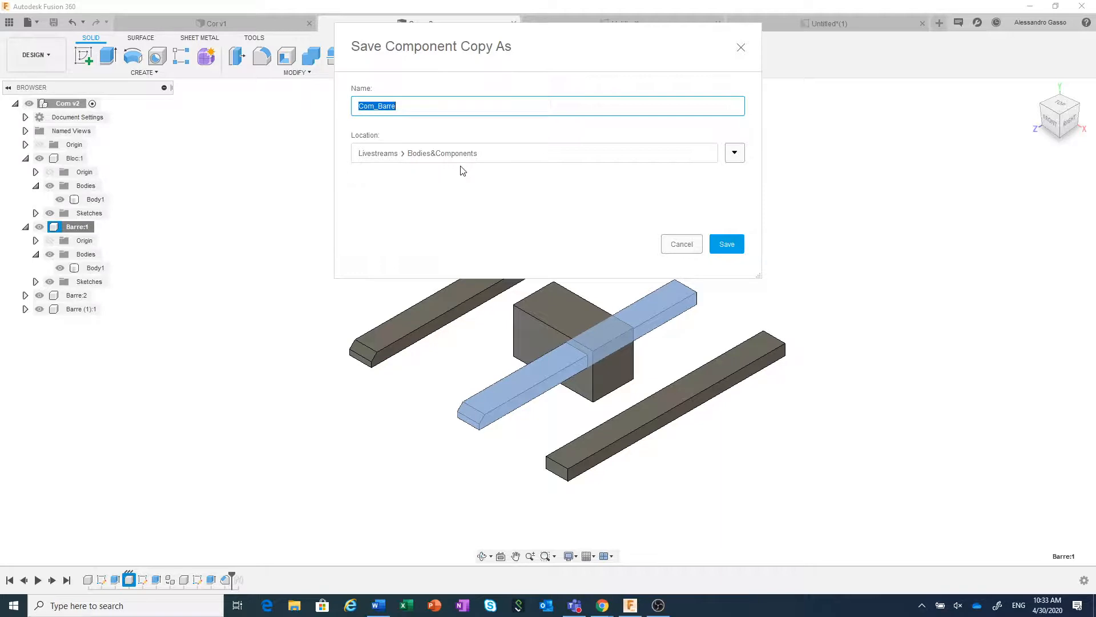
left_click(726, 243)
- Switch to the Cor design and check the Barre body's commands for an option to save it as a separate file
left_click(234, 24)
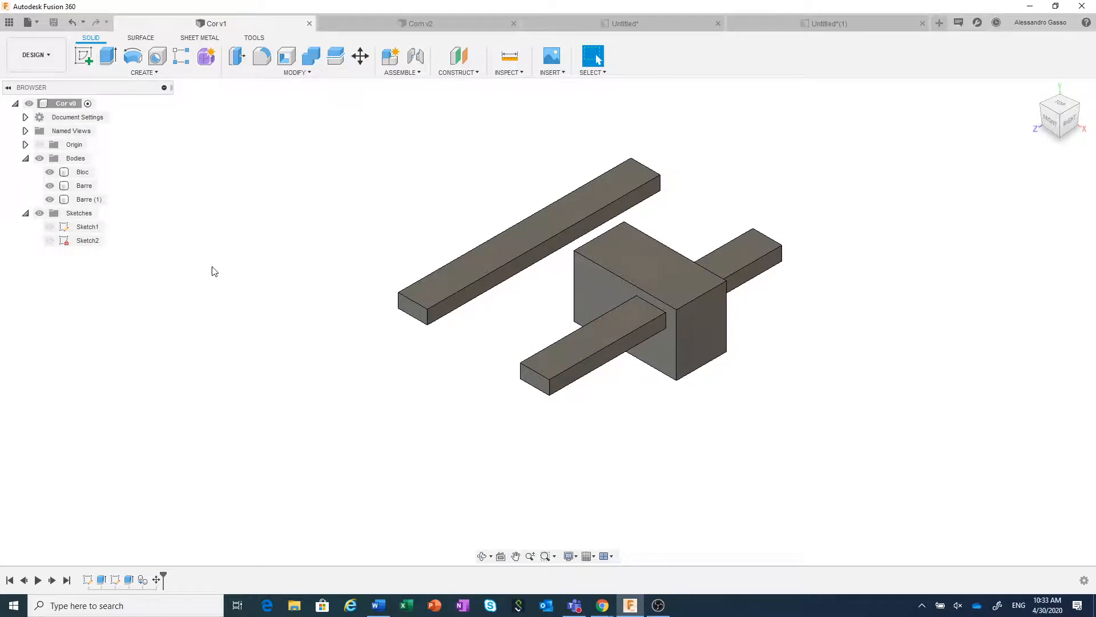
right_click(88, 188)
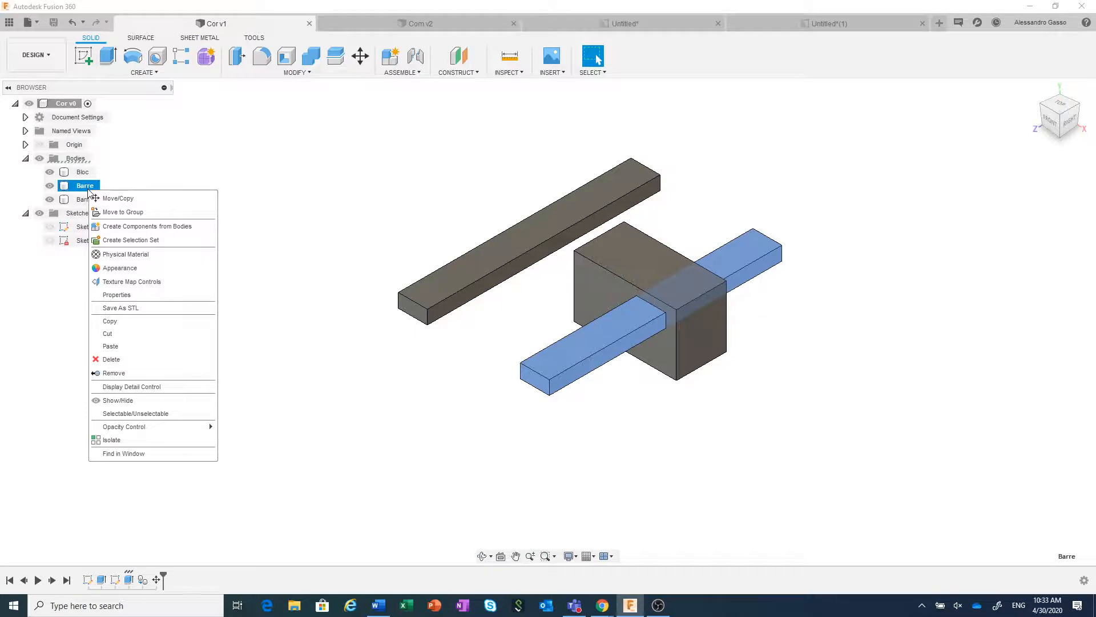
left_click(317, 250)
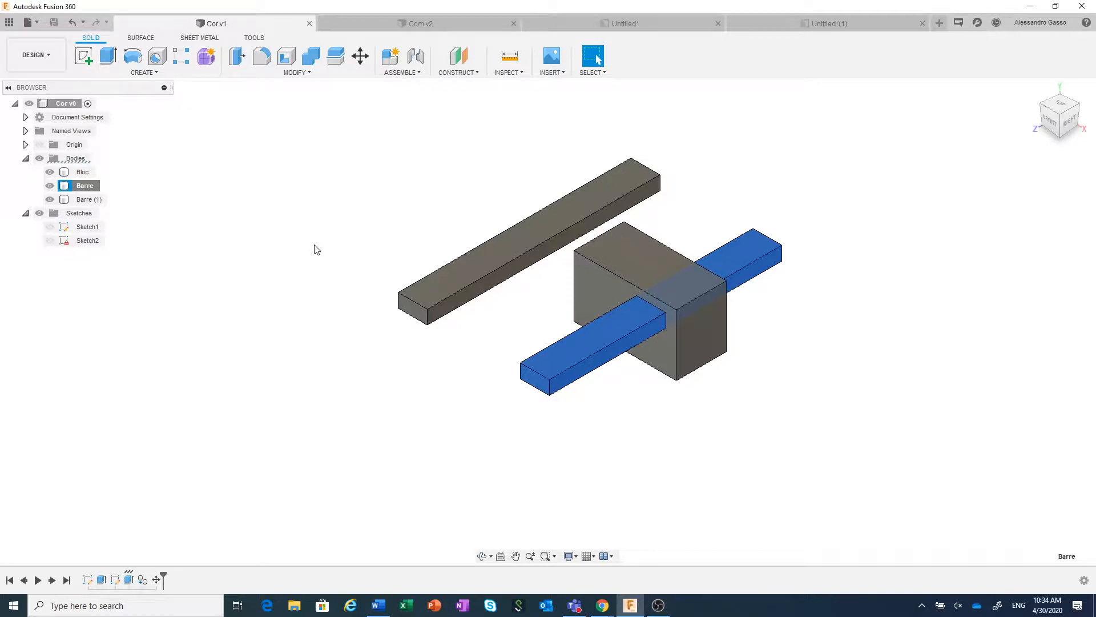
- Start a new design and create an empty, activated component named Ens Velo
left_click(30, 23)
left_click(41, 40)
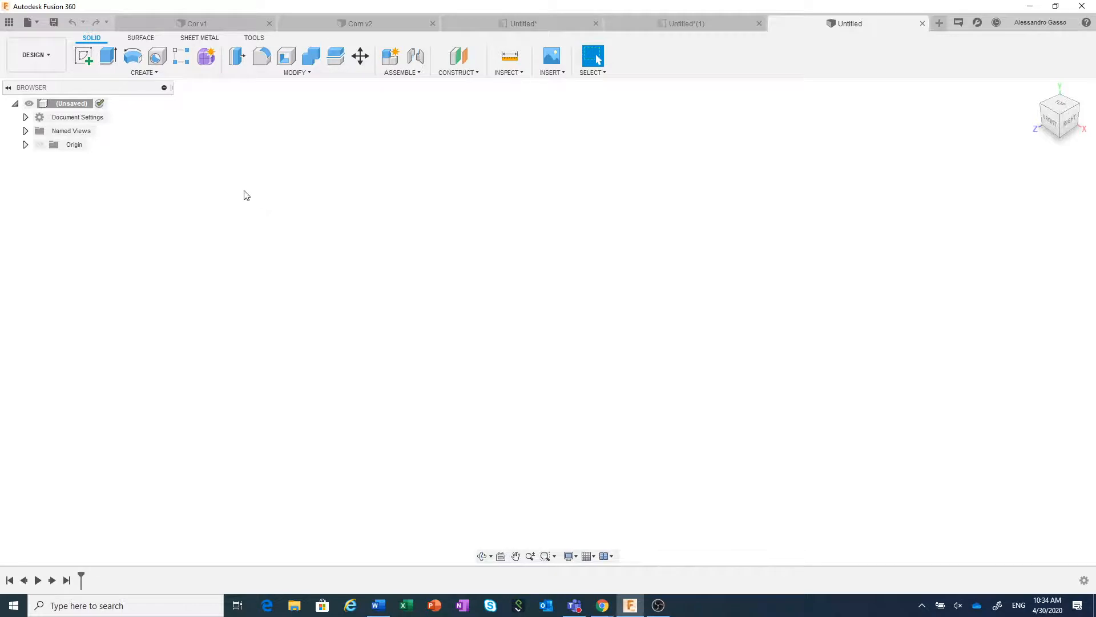
left_click(153, 72)
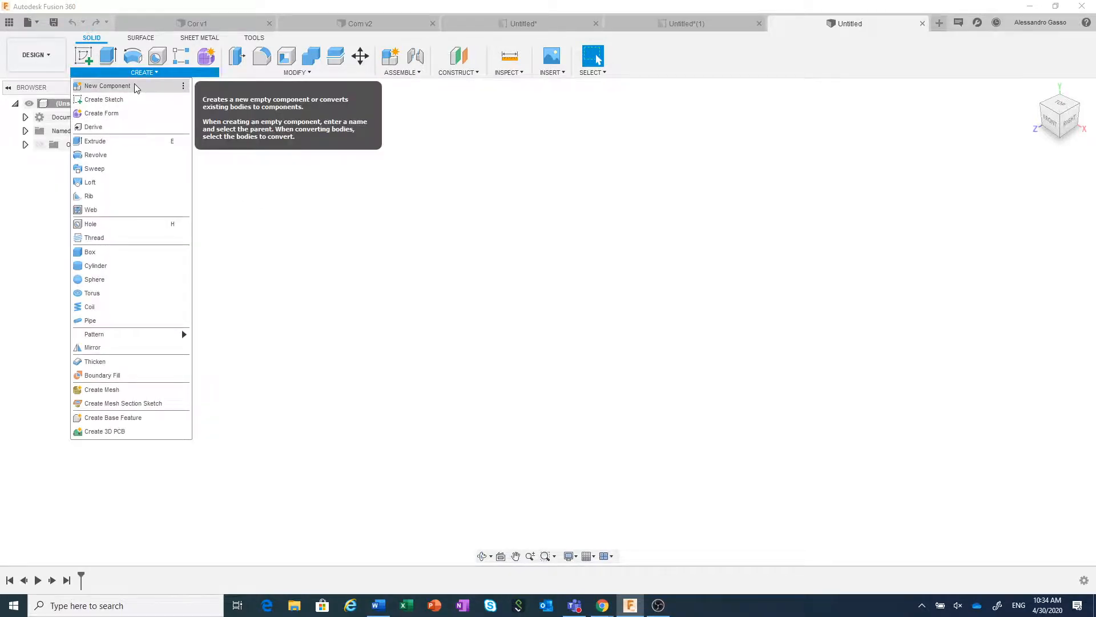
left_click(137, 87)
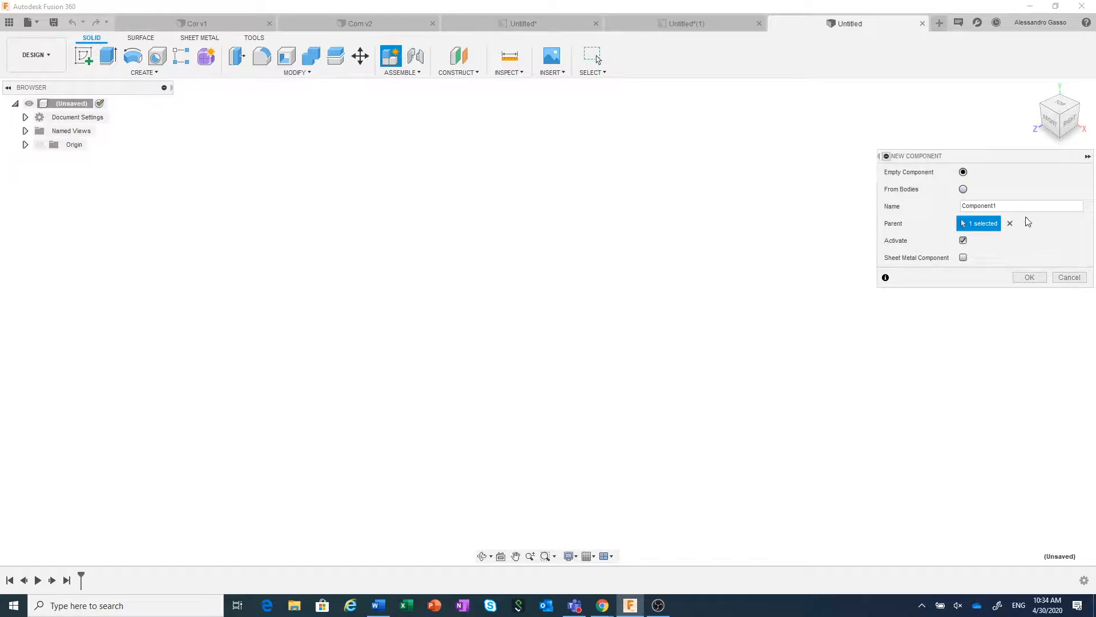
left_click(1006, 207)
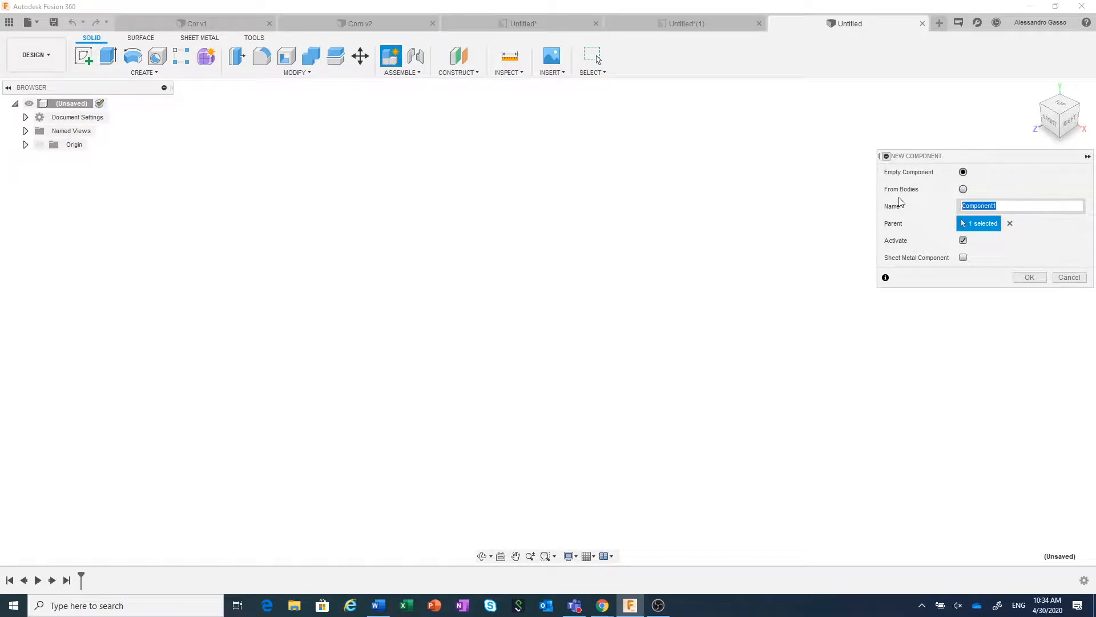
type("Ens Velo")
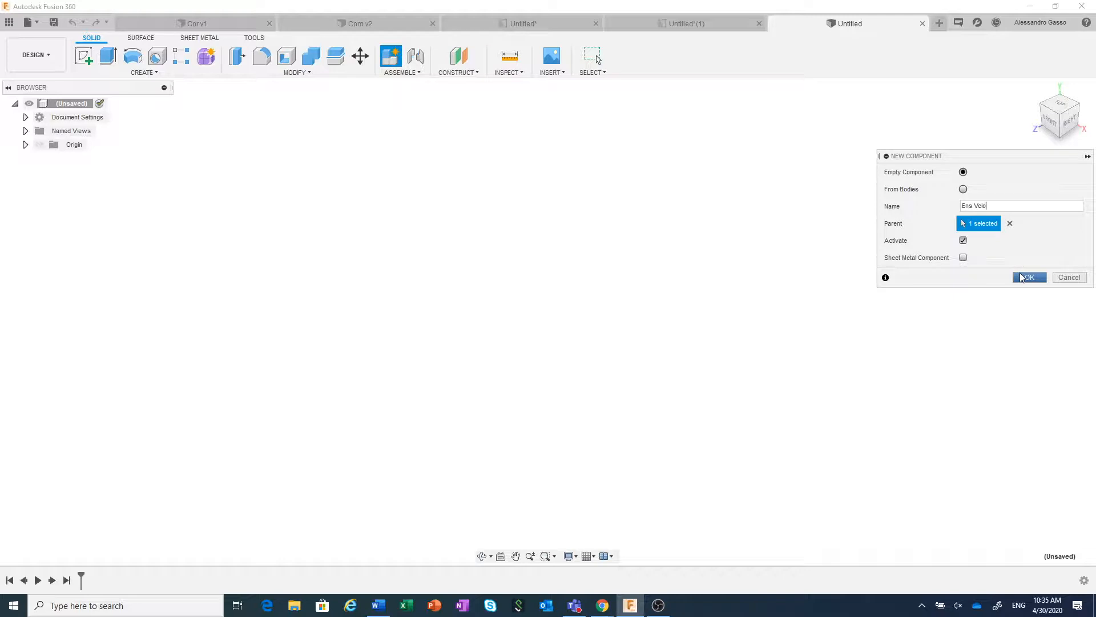
left_click(1022, 278)
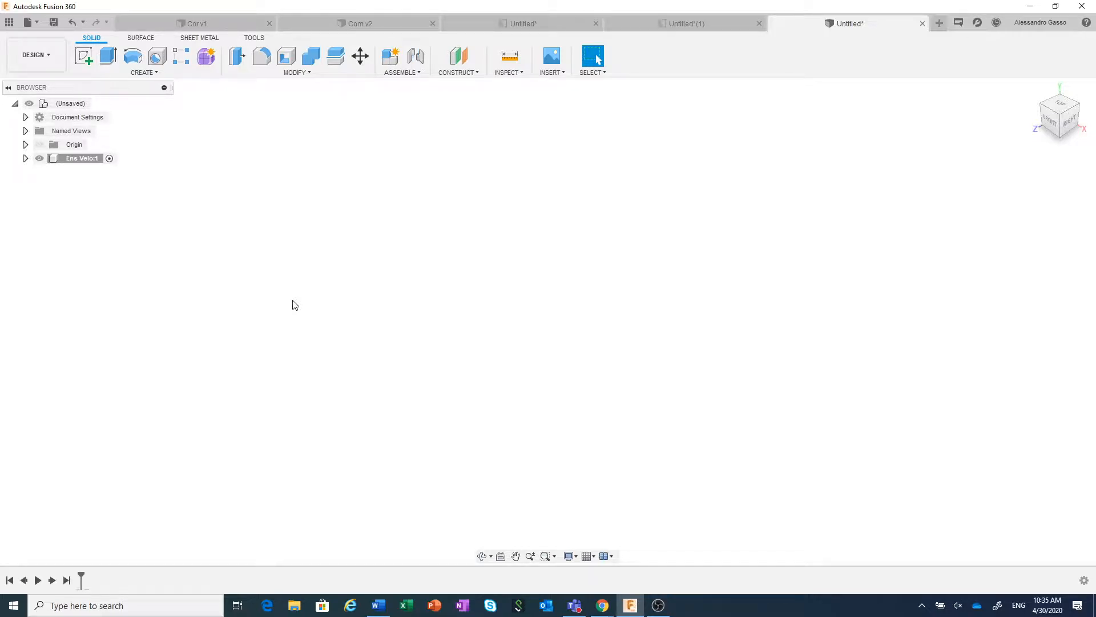
- Create an empty, activated component named Ens Roue Ava inside Ens Velo
left_click(143, 74)
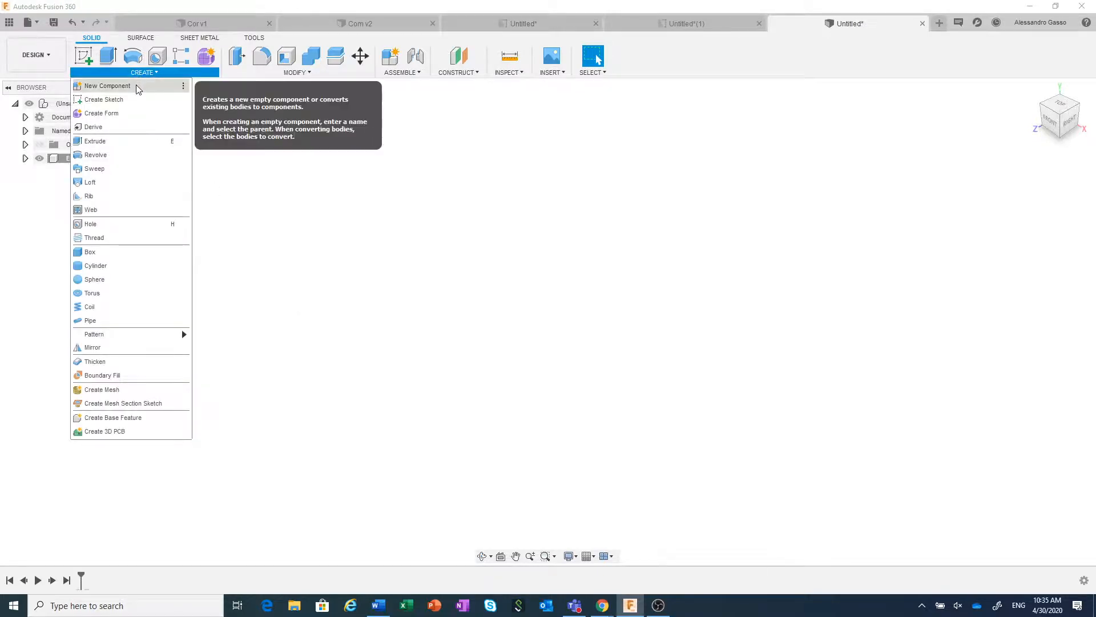
left_click(139, 86)
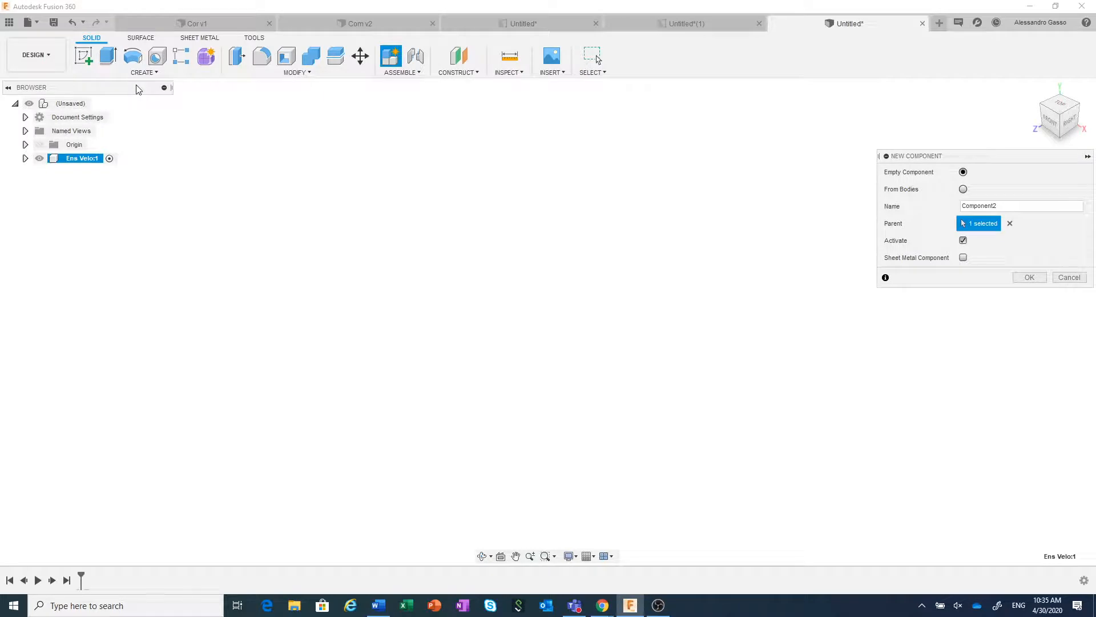
left_click(1004, 207)
left_click_drag(1002, 207, 890, 211)
type("Ens")
type("oue Ava")
left_click(1029, 277)
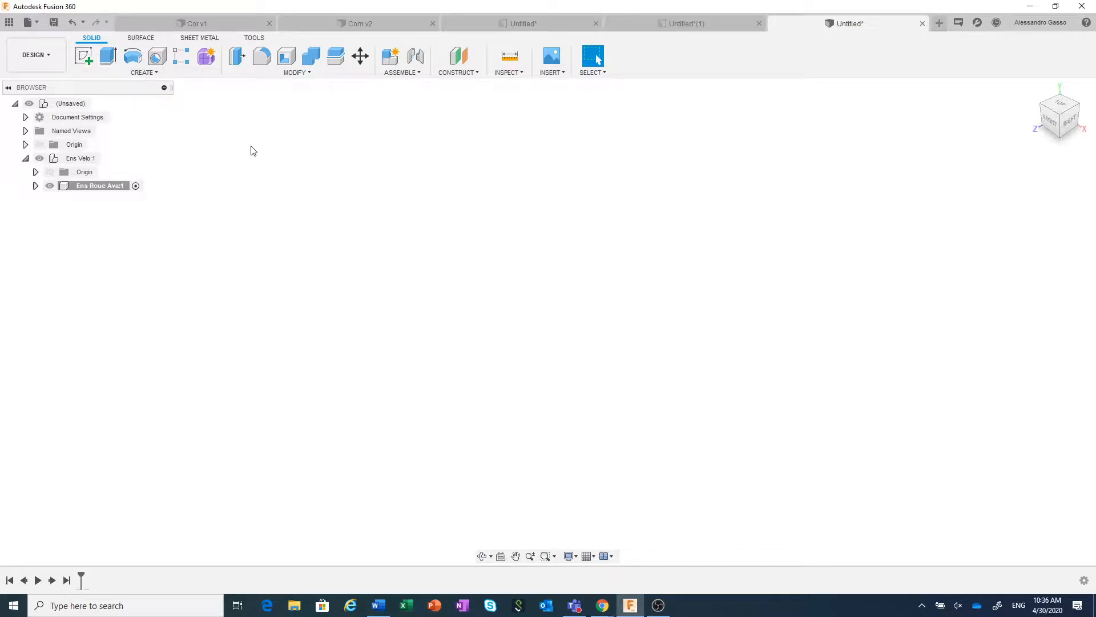
- Create an empty, activated component named Ens Roue Arr with Ens Roue Ava as its parent
left_click(148, 73)
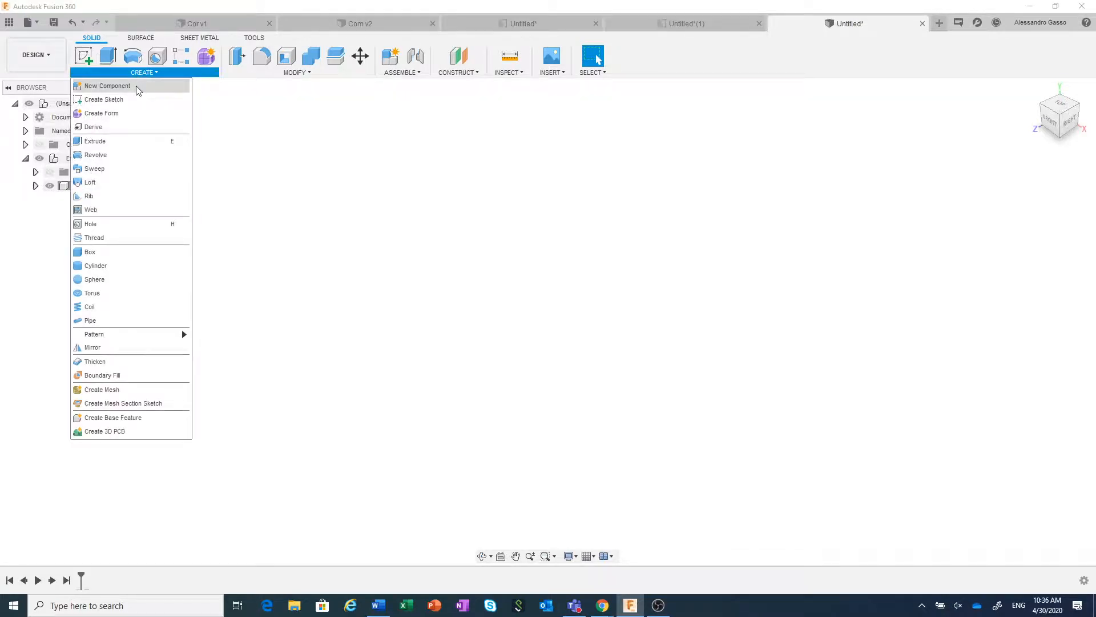
left_click(309, 154)
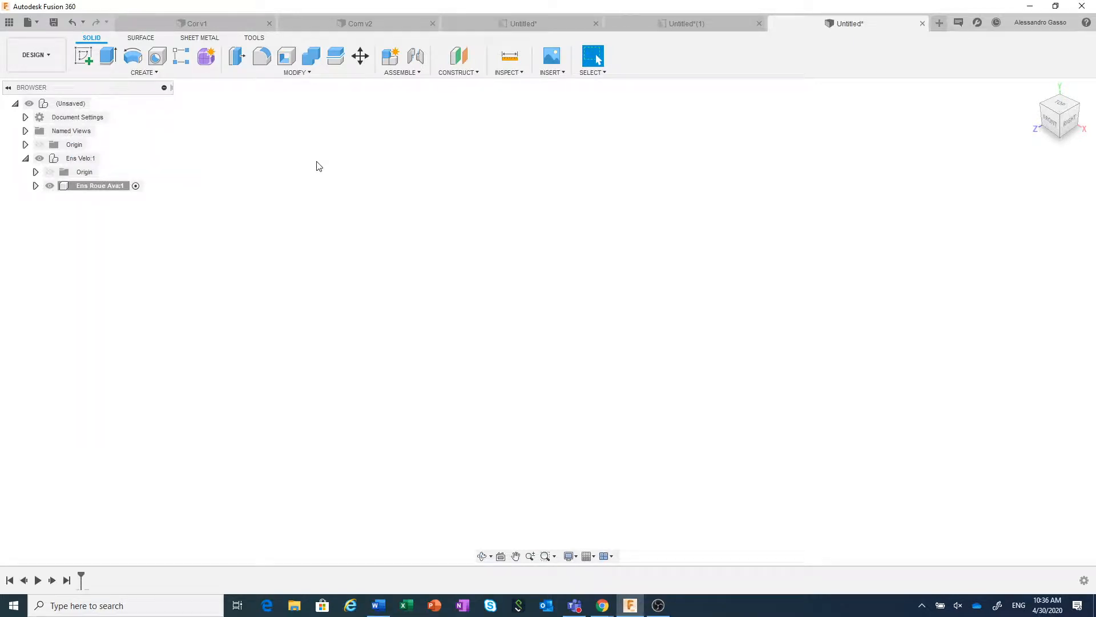
right_click(317, 161)
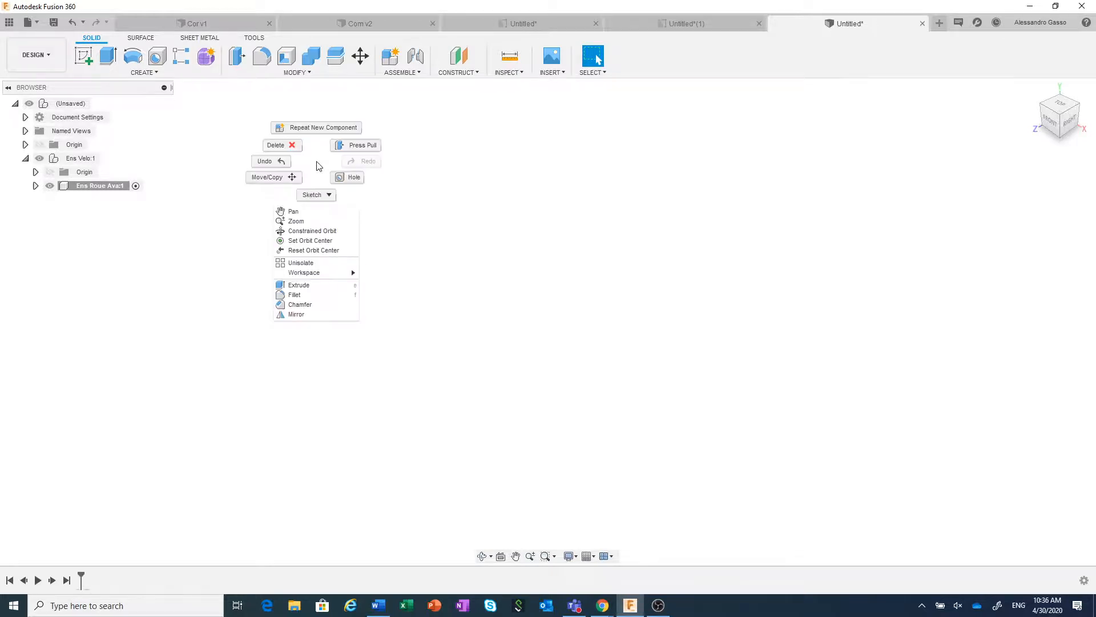
left_click(318, 128)
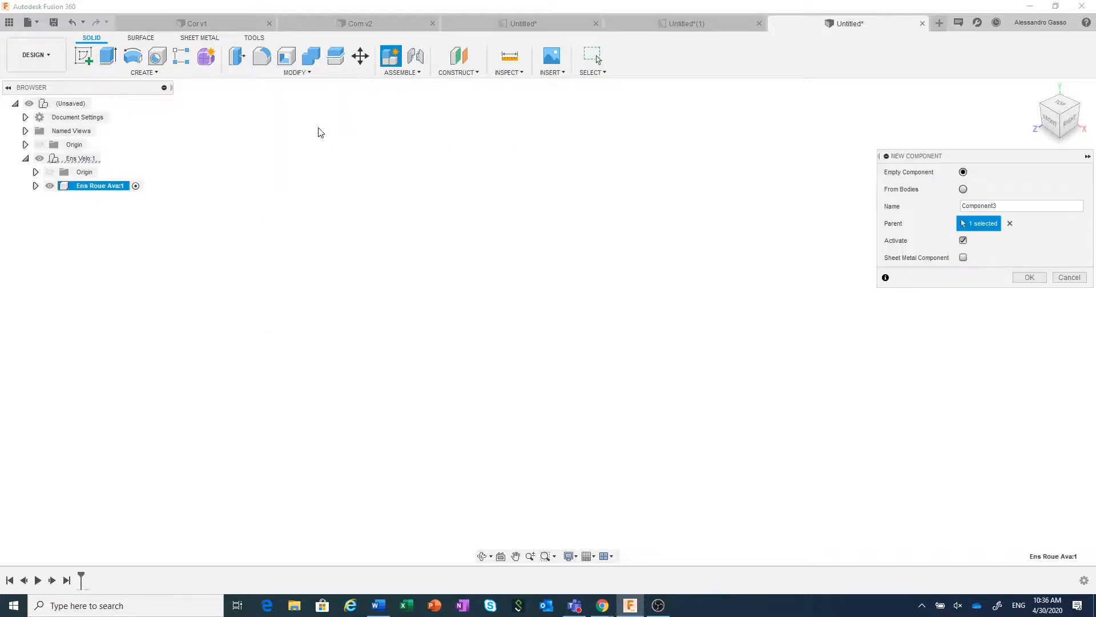
double_click(1006, 207)
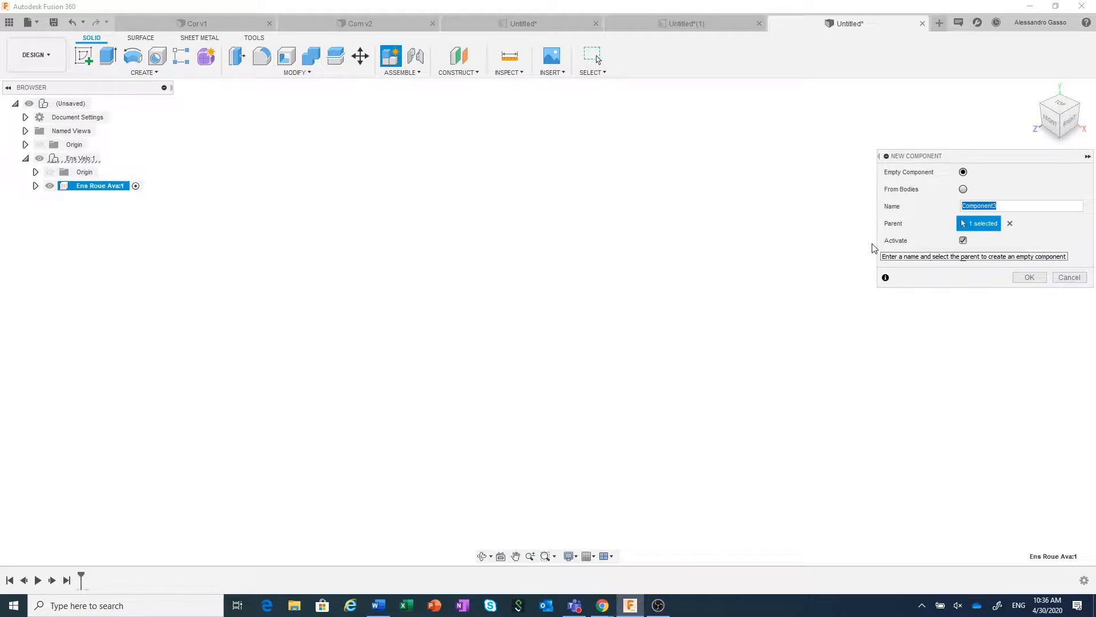
type("Ens Roue Arr")
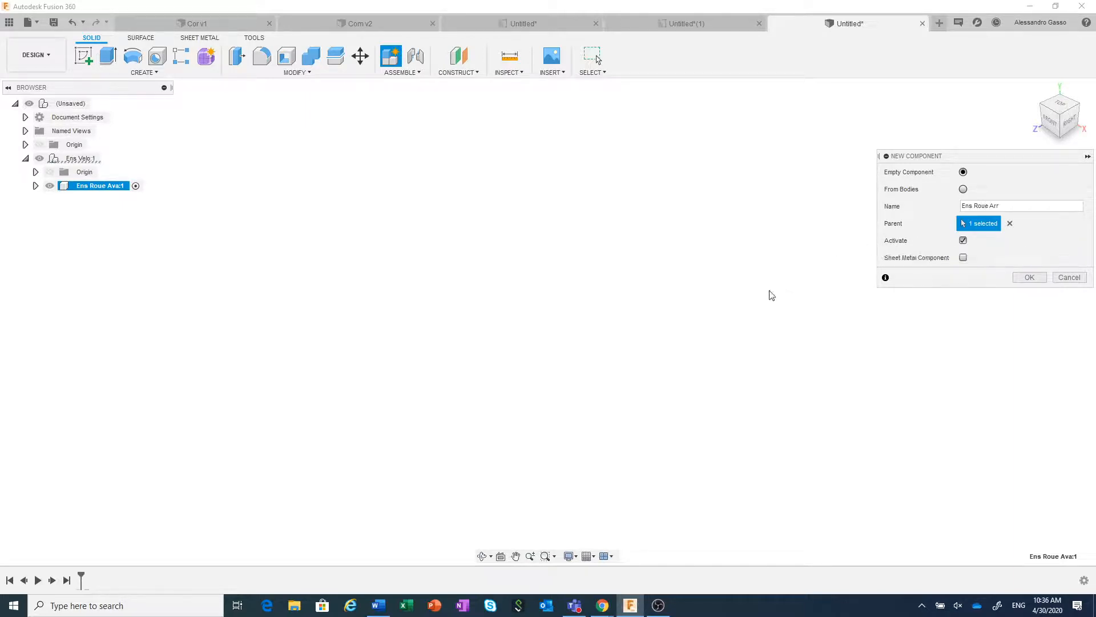
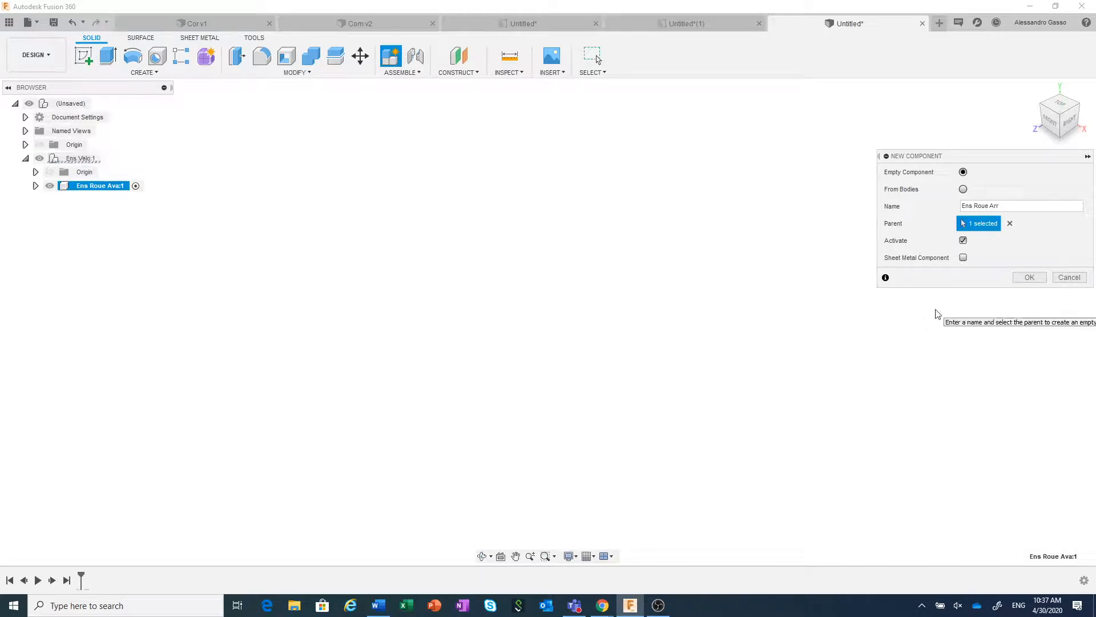
left_click(1029, 276)
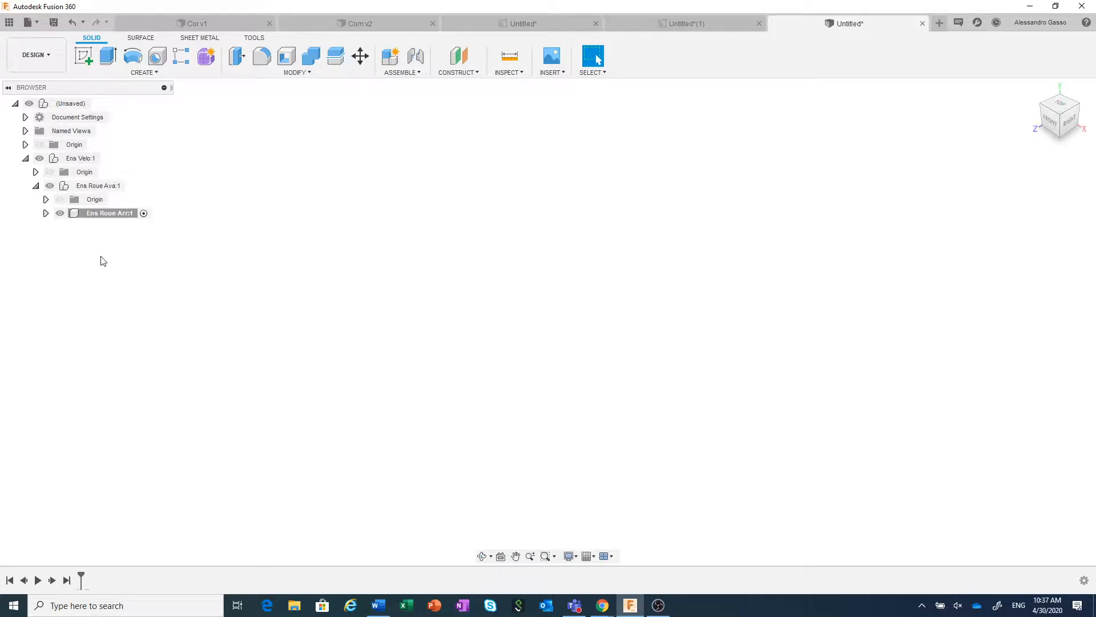
- Move Ens Roue Arr out of Ens Roue Ava so it sits directly under Ens Velo
double_click(102, 215)
left_click_drag(104, 217, 75, 160)
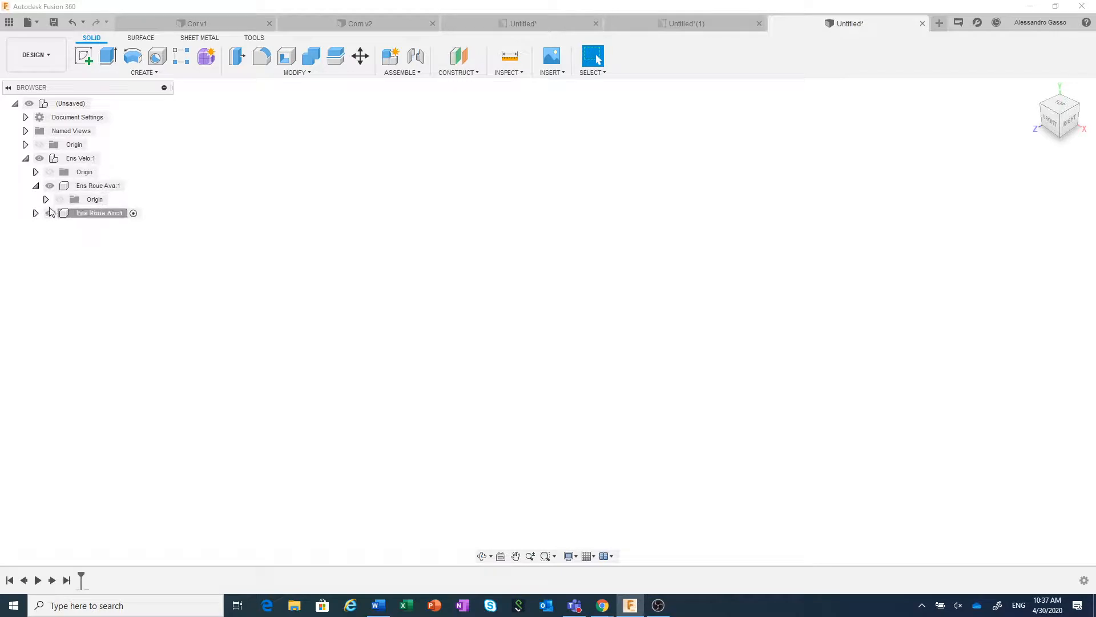
left_click(91, 214)
double_click(88, 214)
left_click(106, 215)
right_click(313, 228)
left_click(481, 214)
- Create an empty, activated component named Ens Pignon inside Ens Roue Arr
left_click(160, 72)
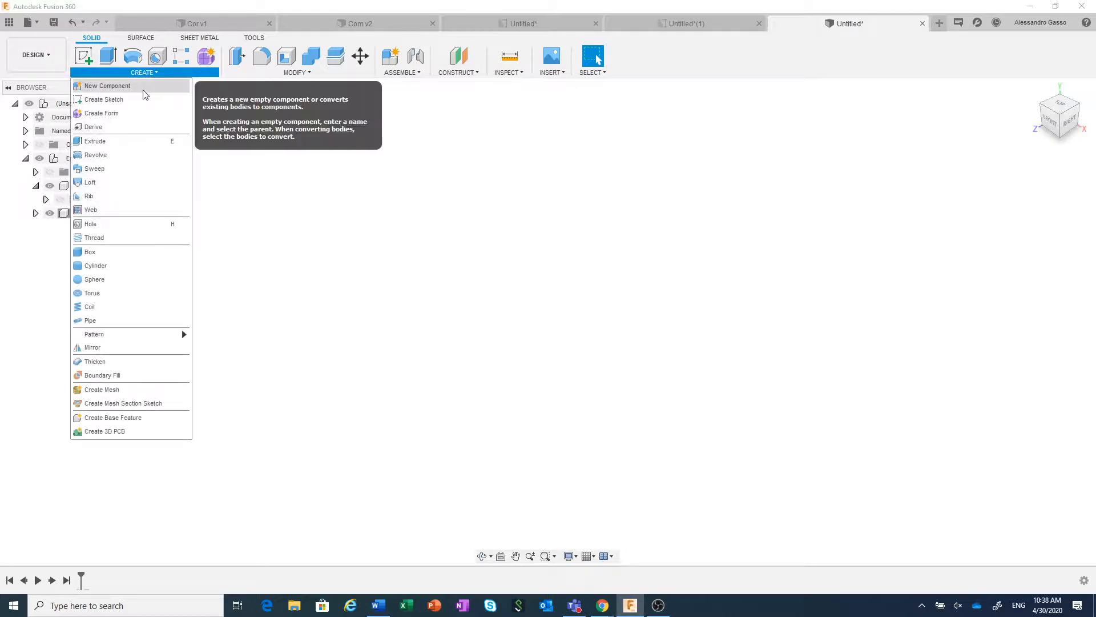
left_click(145, 91)
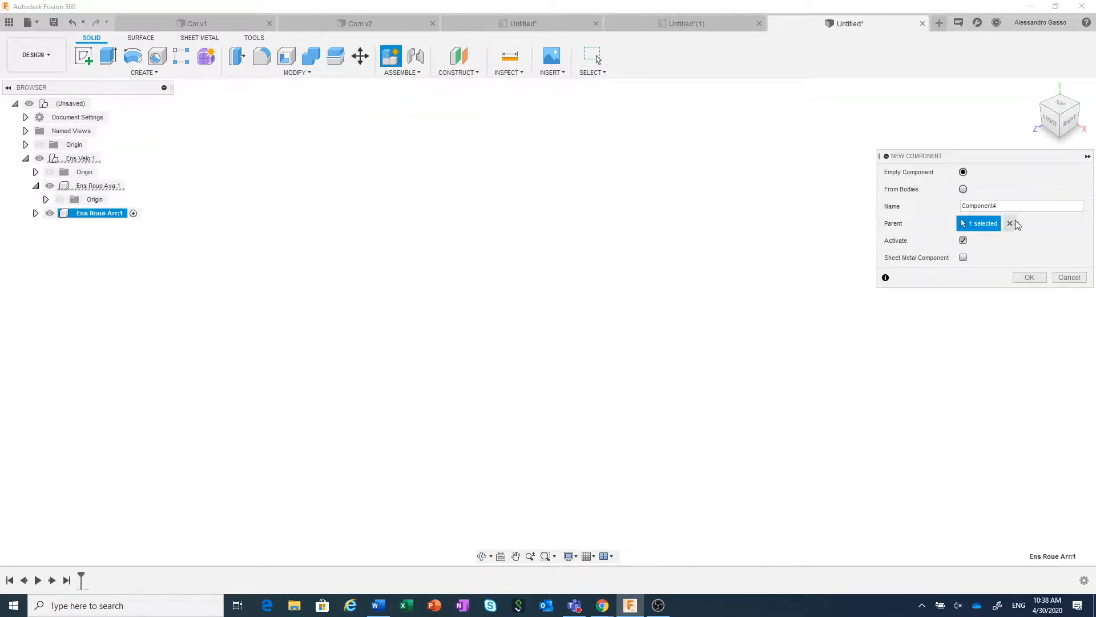
double_click(1026, 209)
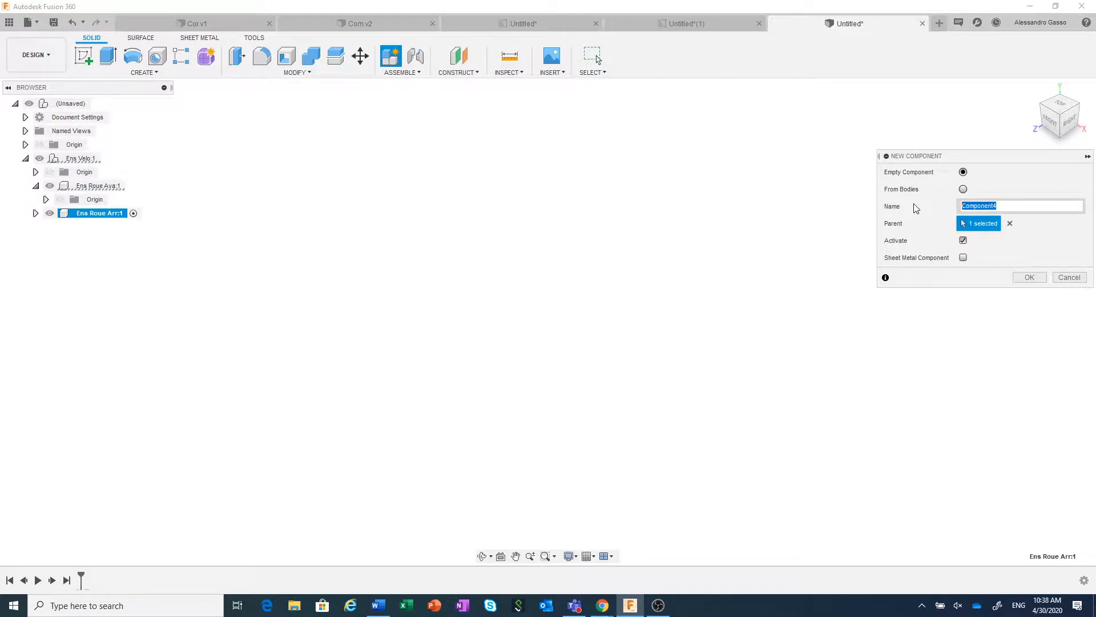
type("Ens Pigno")
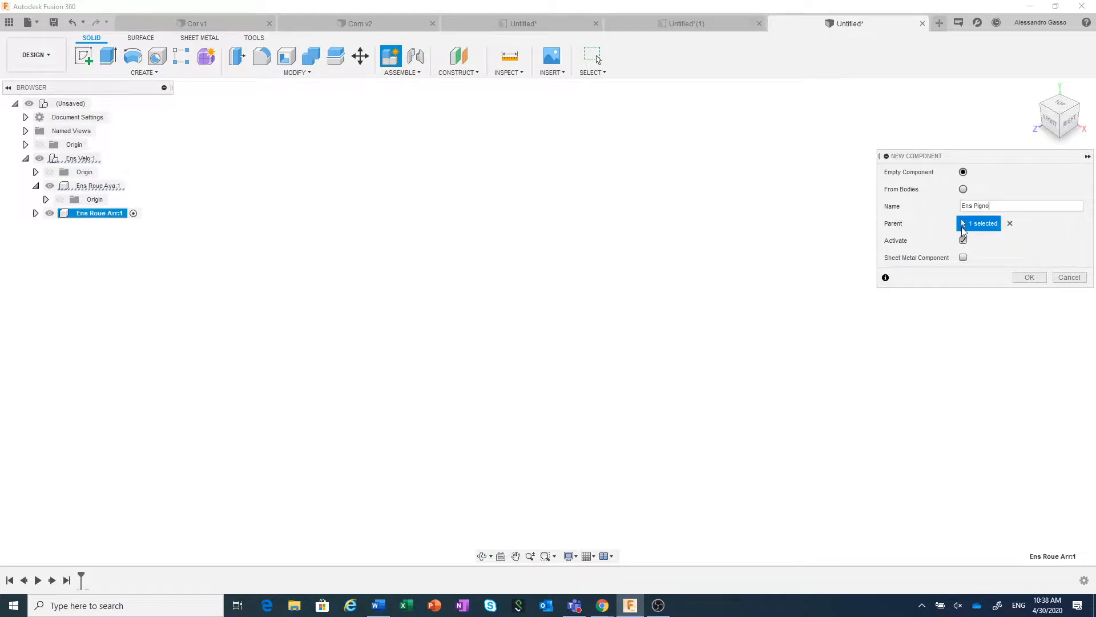
type("n")
left_click(1034, 280)
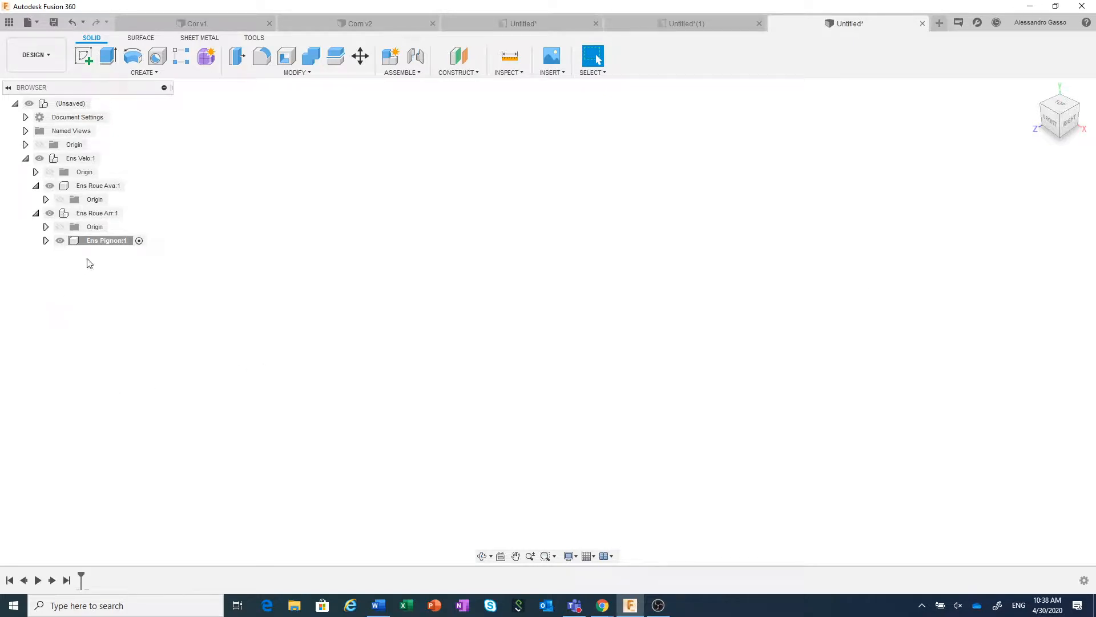
- Create an empty, activated component named Pign1 inside Ens Pignon
double_click(100, 242)
key("Return")
right_click(270, 195)
left_click(265, 156)
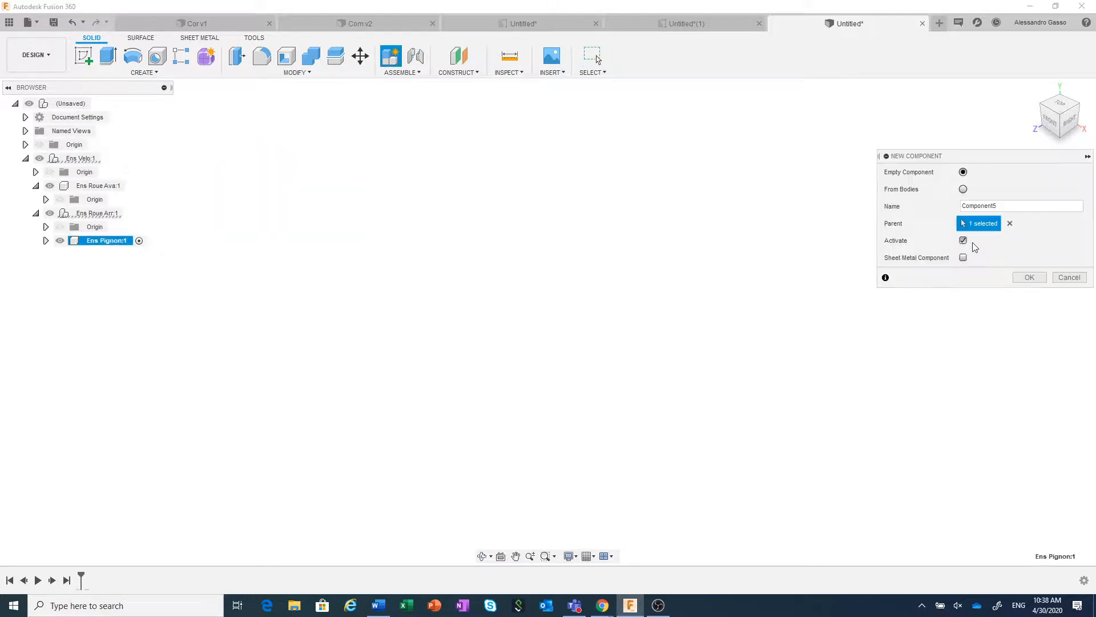
double_click(1010, 207)
type("Pign1")
left_click(1028, 277)
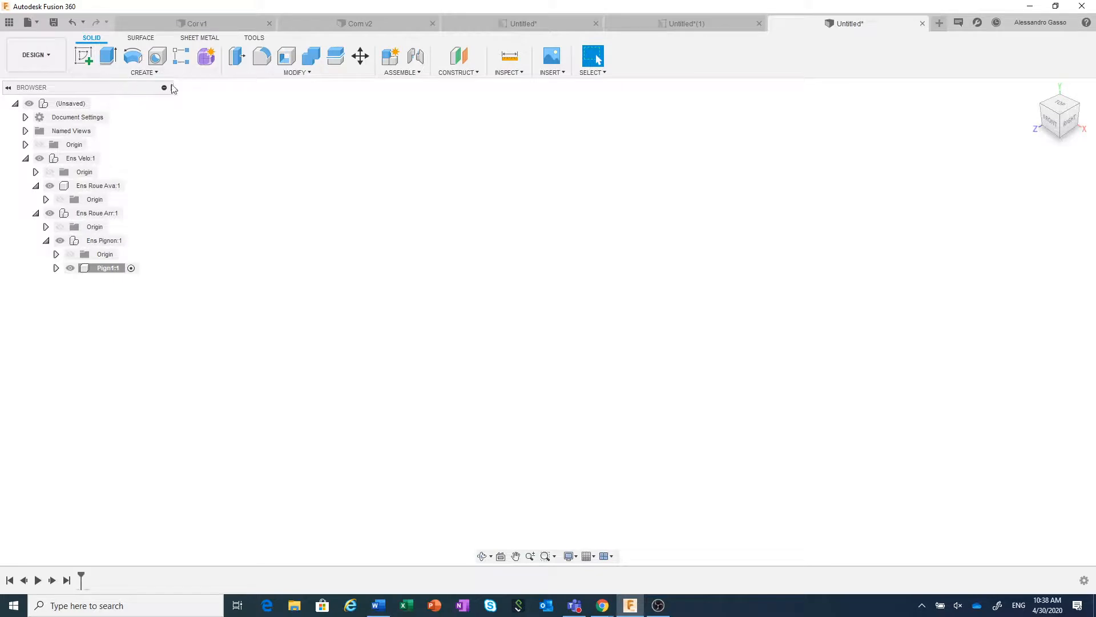
- Create an empty component named Pign2, changing its parent from Pign1 to Ens Pignon
right_click(309, 190)
left_click(301, 153)
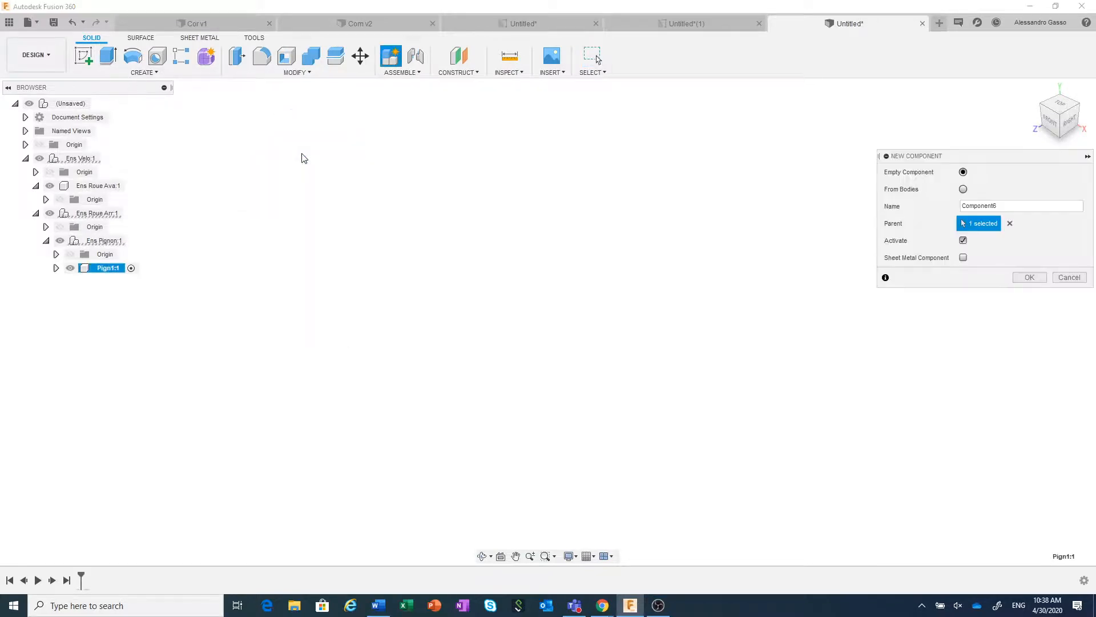
left_click_drag(997, 206, 905, 211)
type("Pign2")
left_click(1010, 223)
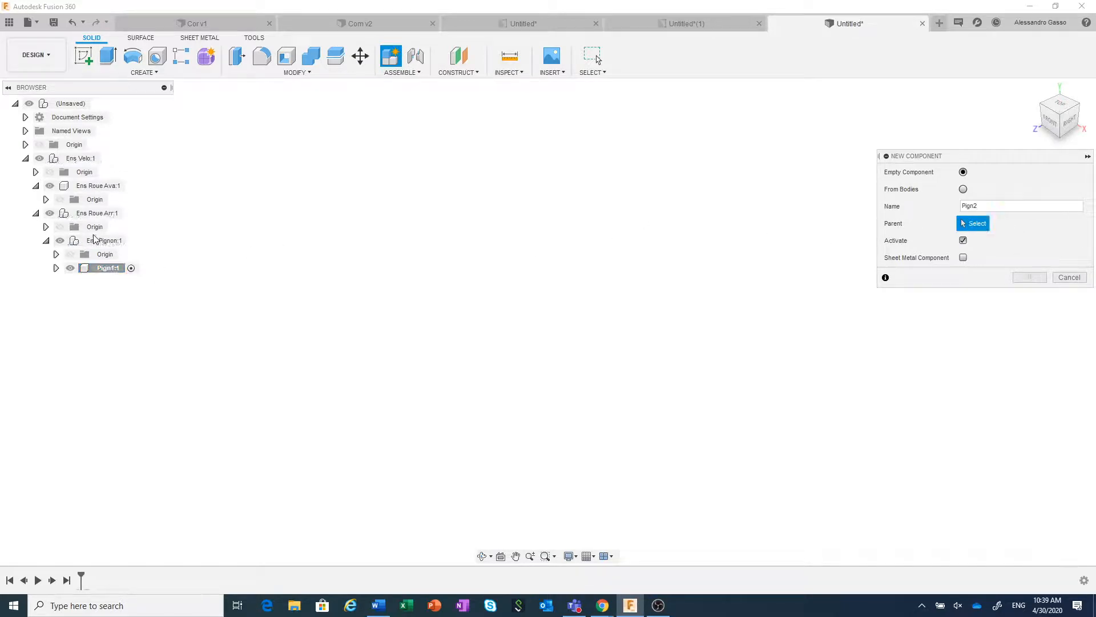
left_click(106, 240)
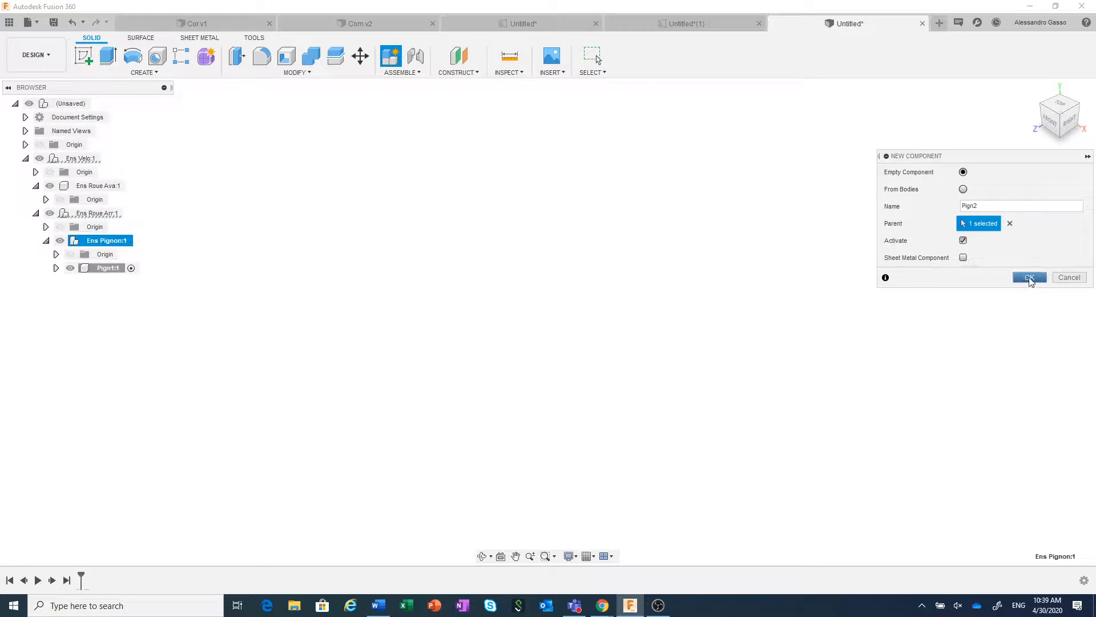
left_click(1030, 278)
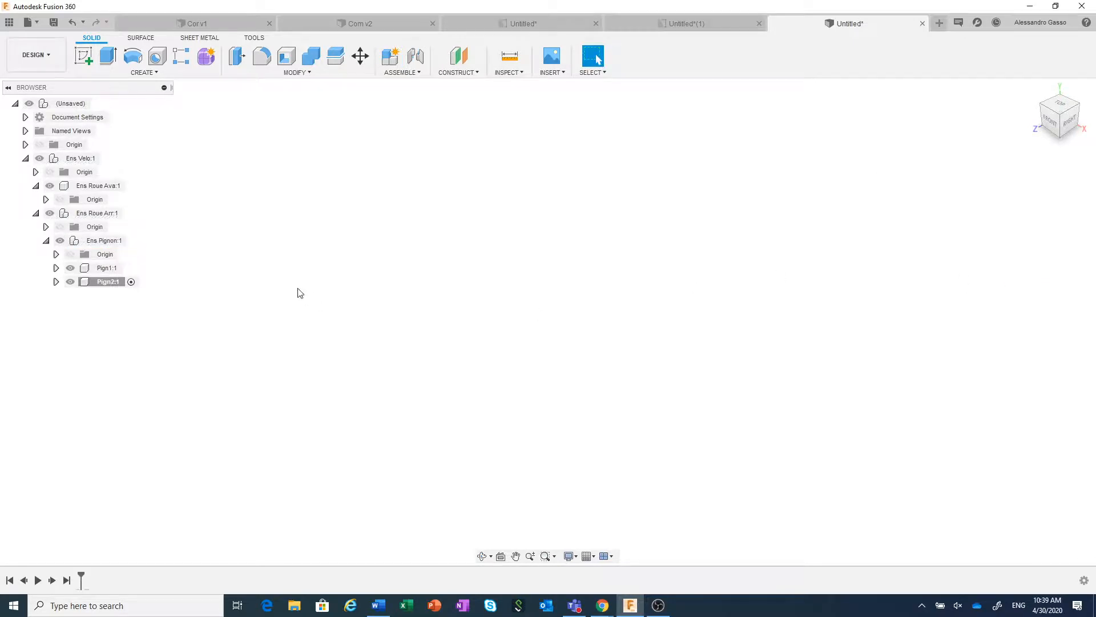
right_click(272, 214)
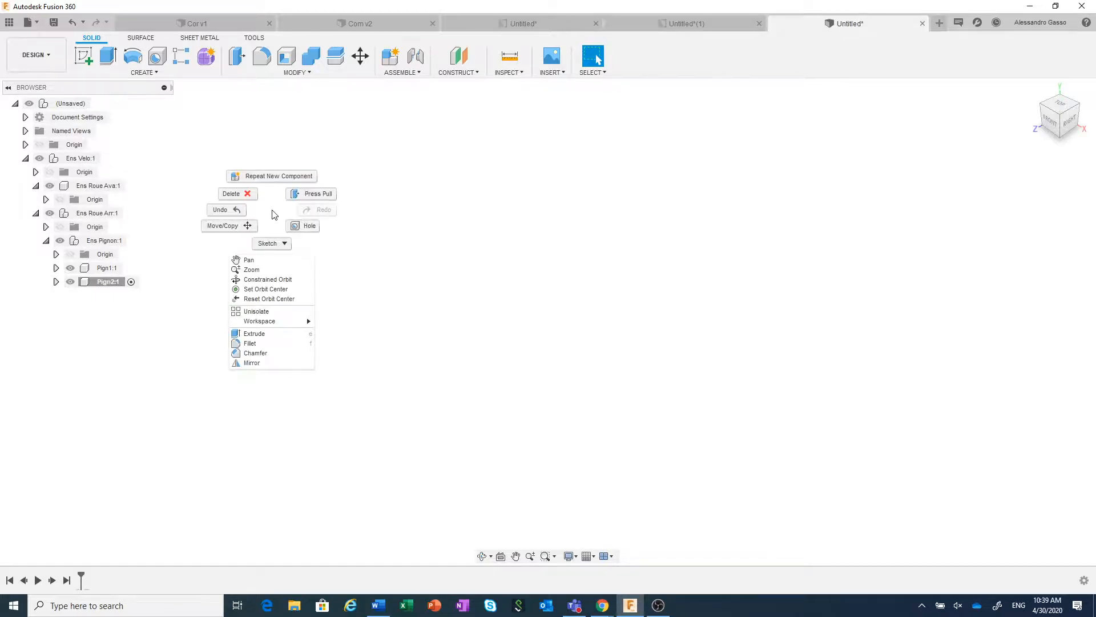
left_click(485, 197)
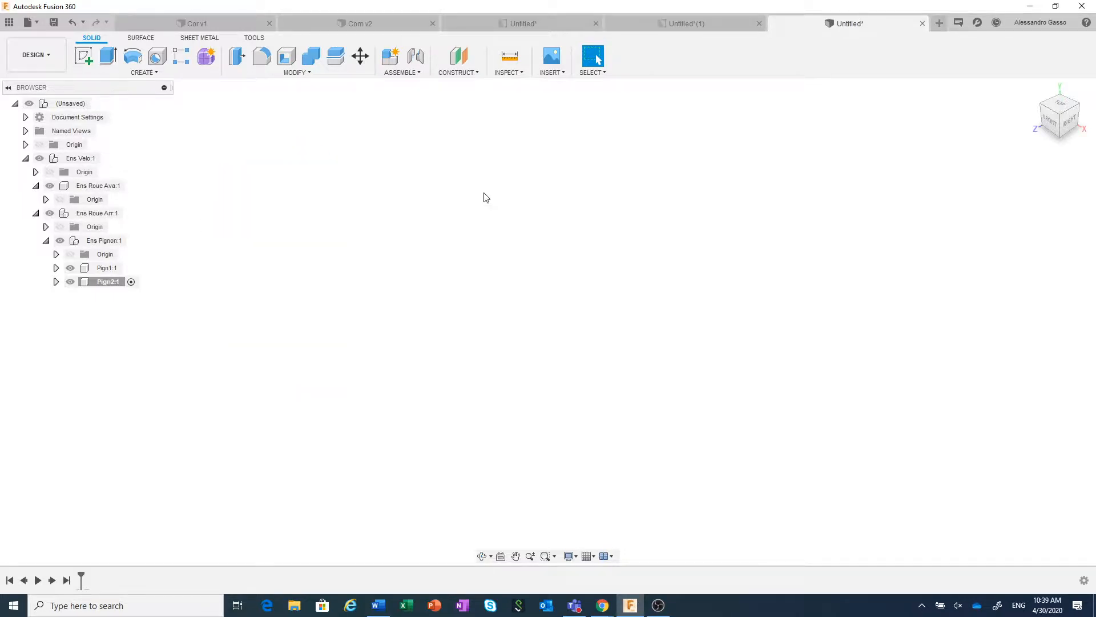
left_click(109, 242)
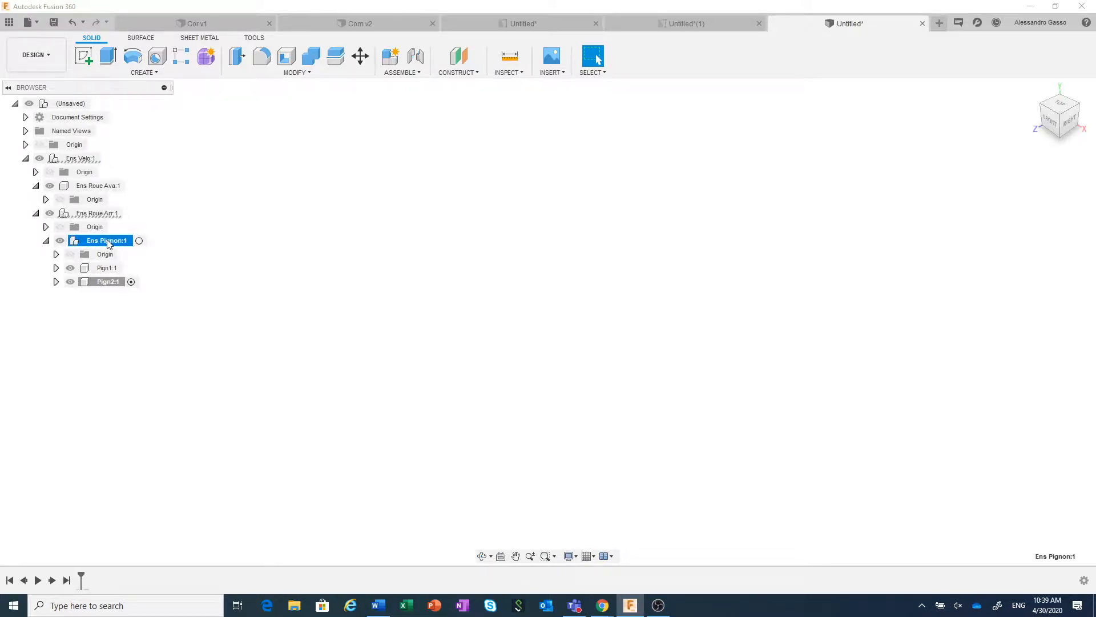
- Create an empty, activated component named Pign3 inside Ens Pignon
right_click(108, 243)
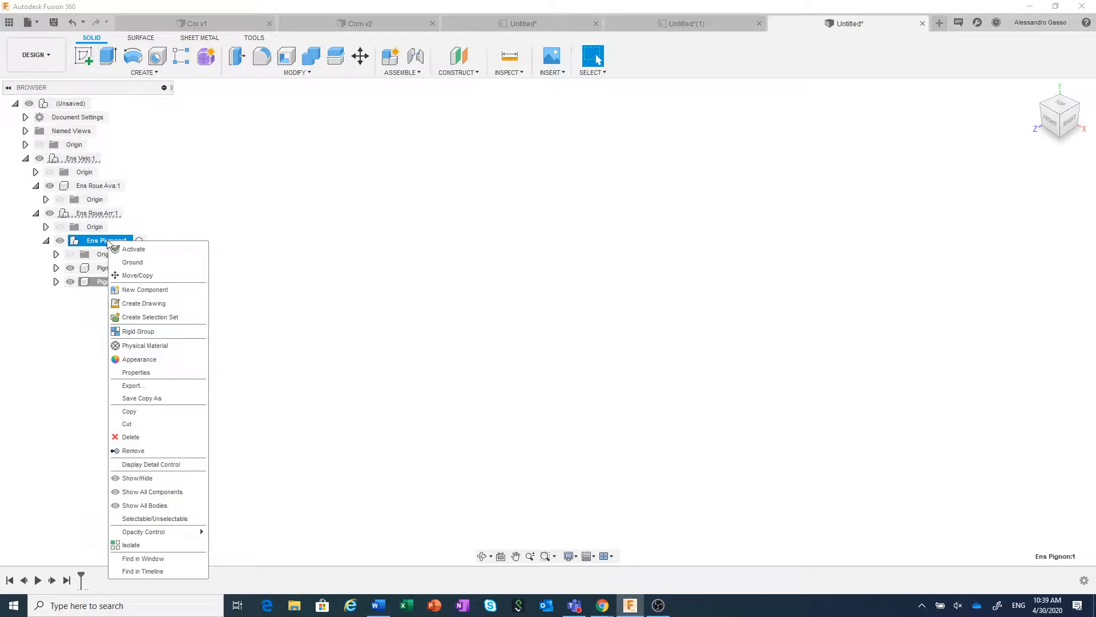
left_click(159, 291)
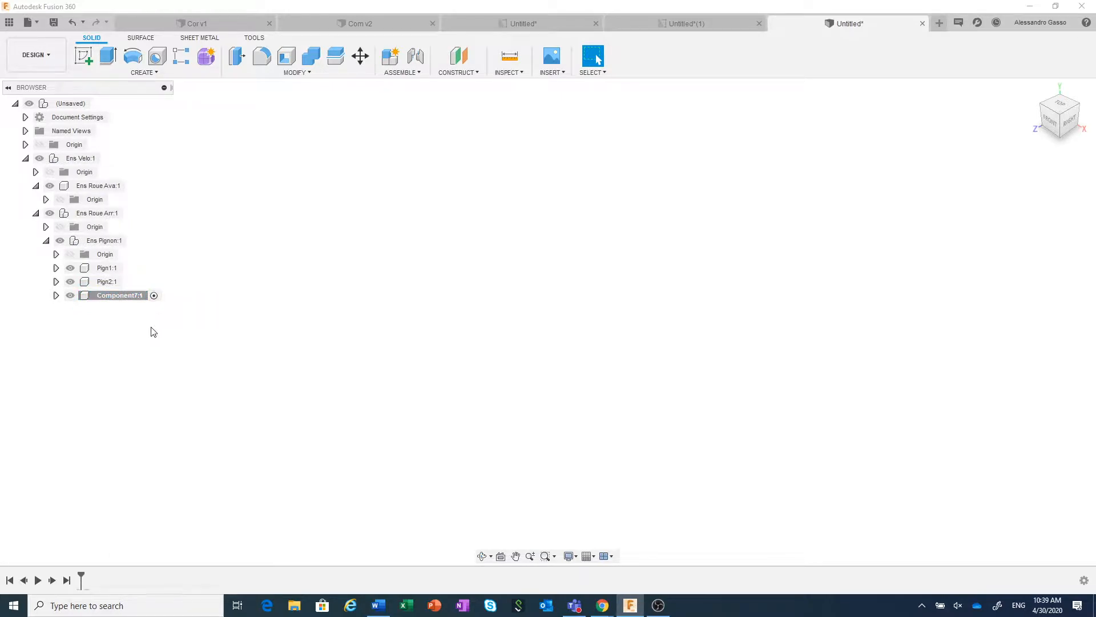
double_click(114, 297)
left_click(121, 295)
double_click(121, 295)
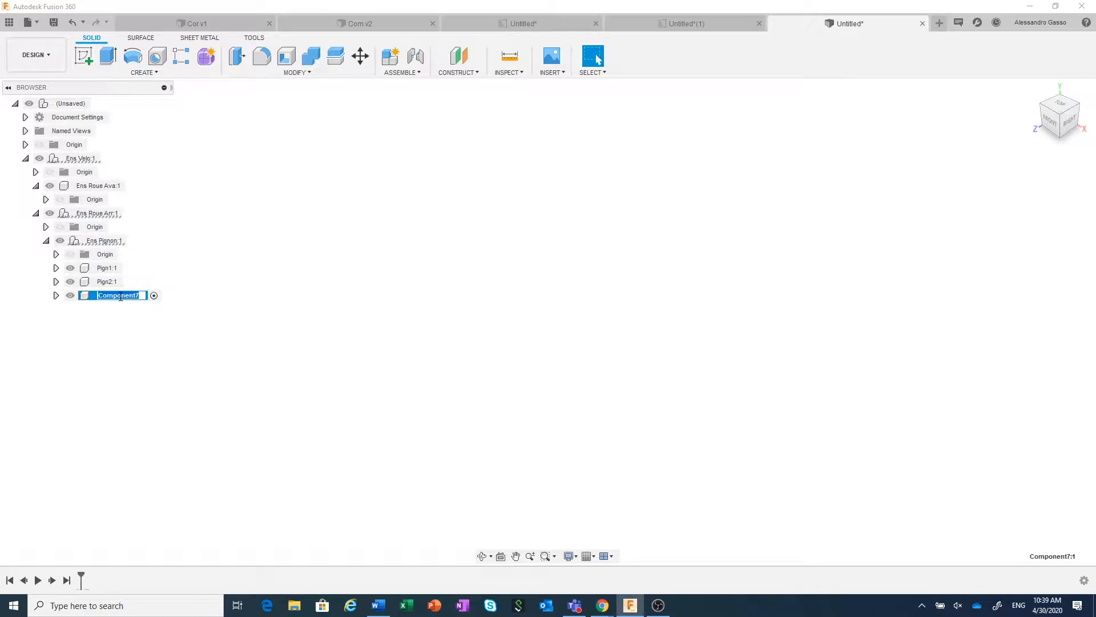
type("Pign3")
key("Return")
- Create an empty, activated component named Roue directly inside Ens Roue Arr
left_click(102, 214)
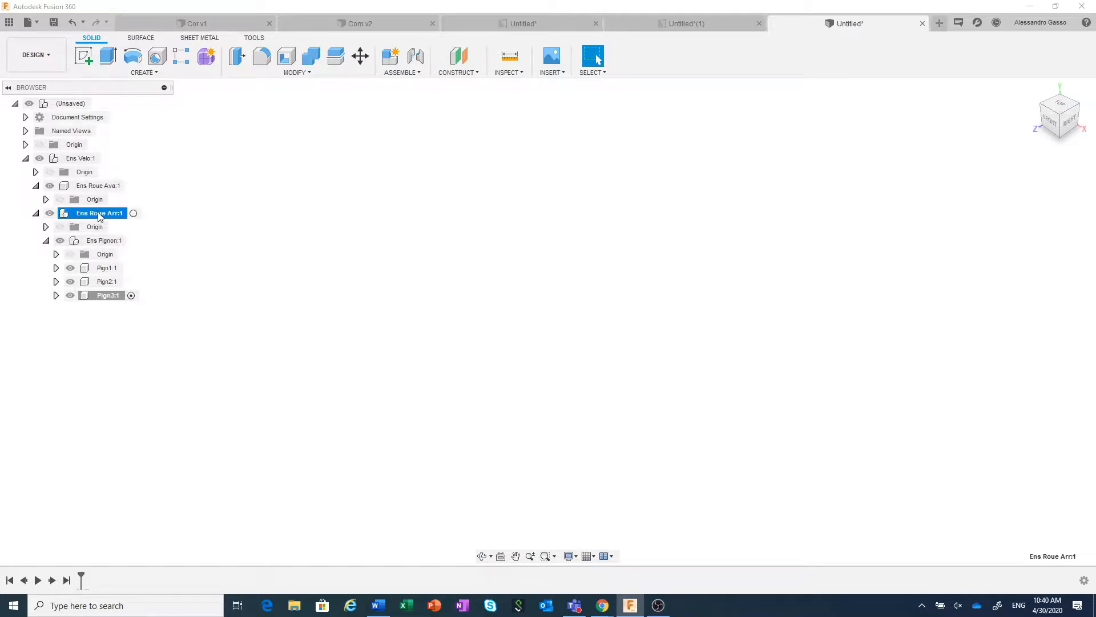
right_click(99, 216)
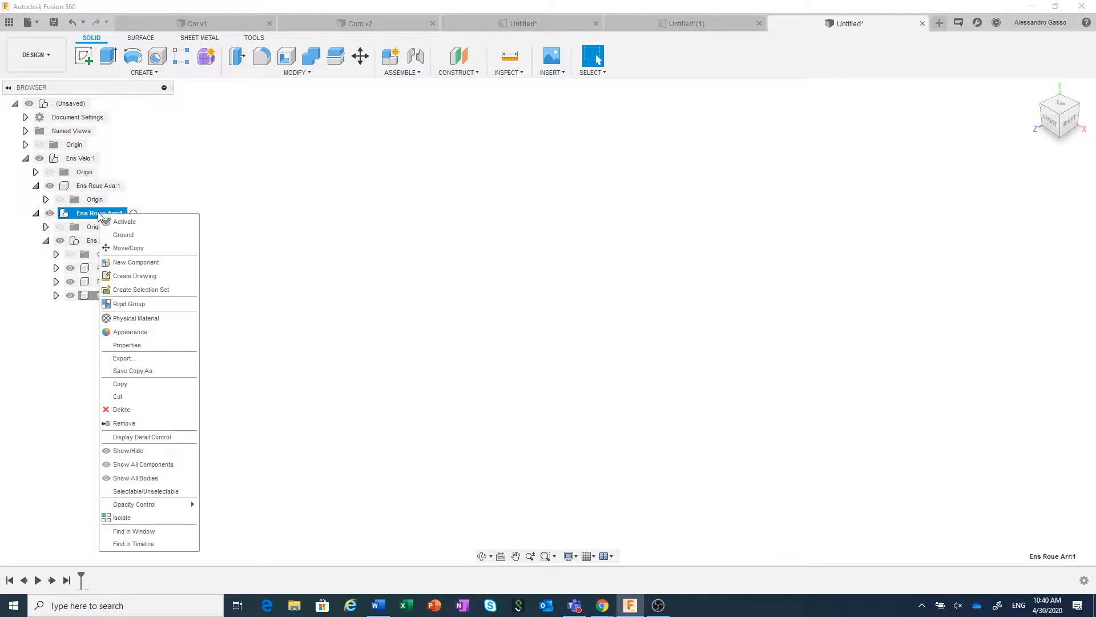
left_click(137, 263)
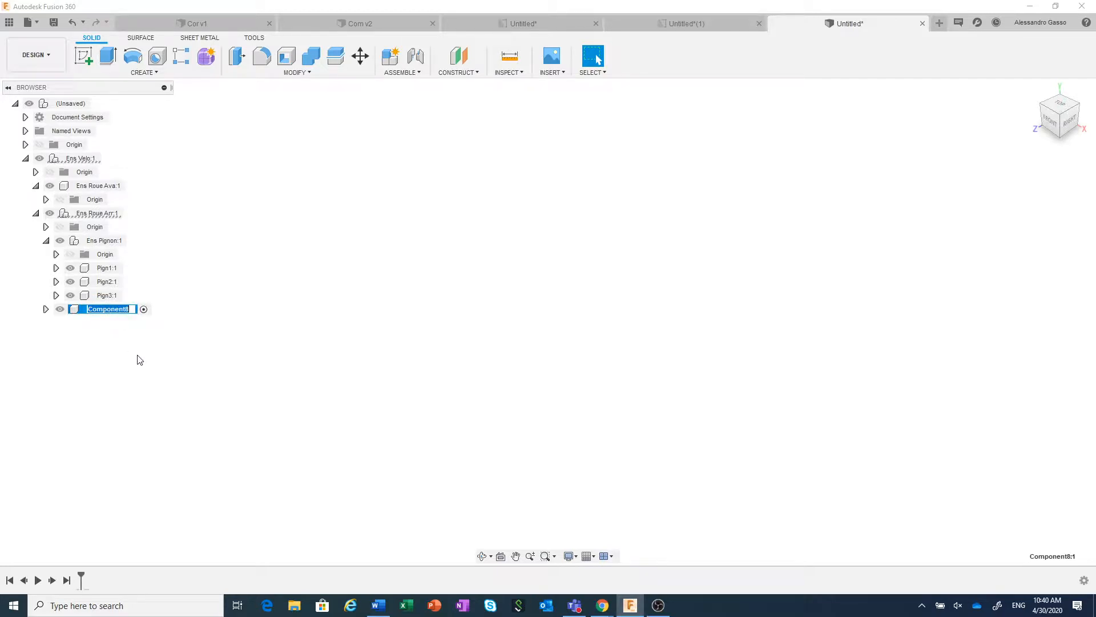
type("Roue")
key("Return")
left_click(25, 158)
left_click(25, 158)
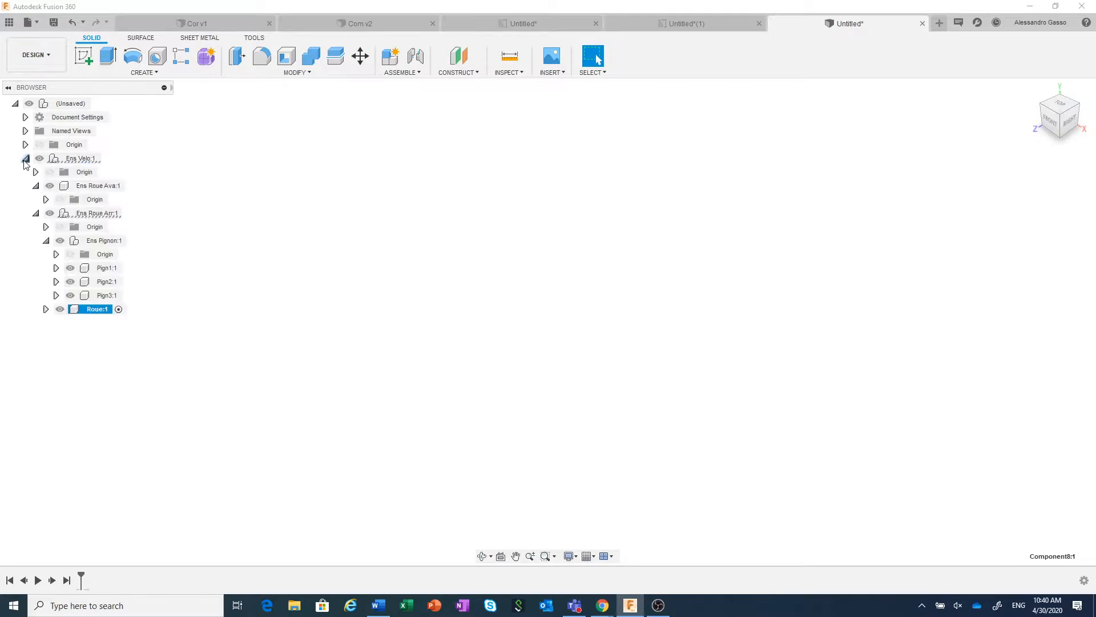
- Activate Pign1 and model a cylinder centred at the origin on the XY plane, about 177 mm in diameter and 5 mm high
left_click(129, 269)
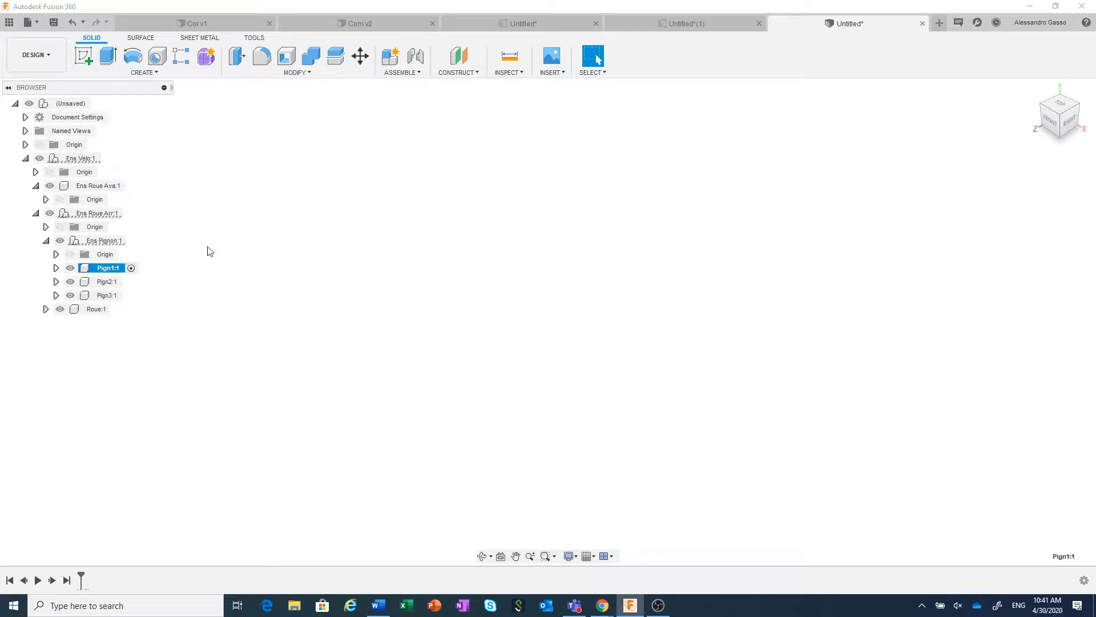
left_click(145, 73)
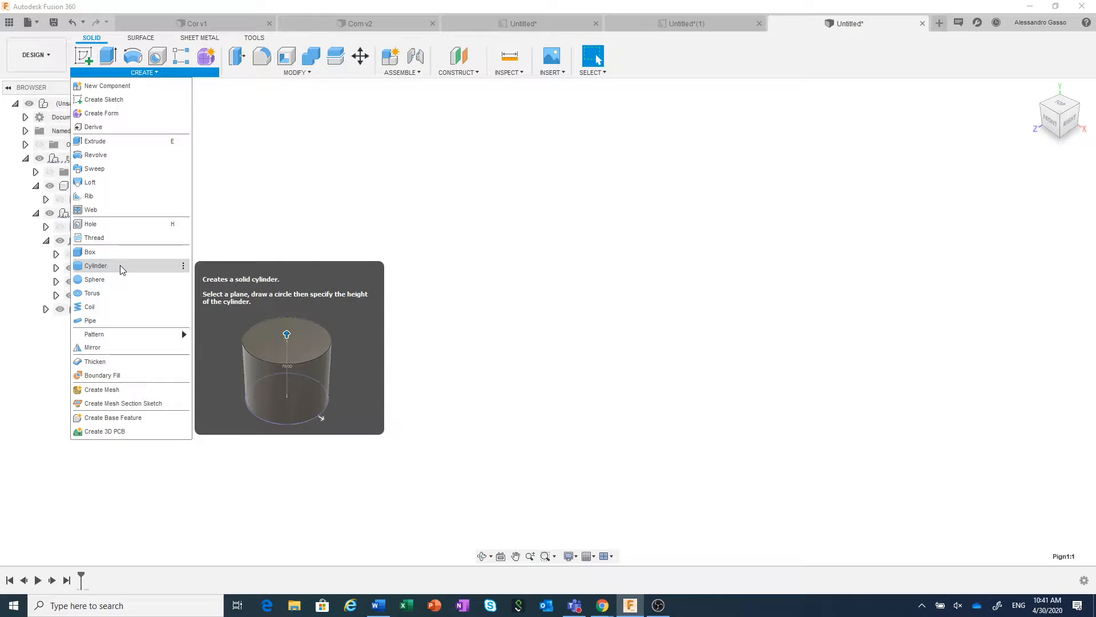
left_click(122, 267)
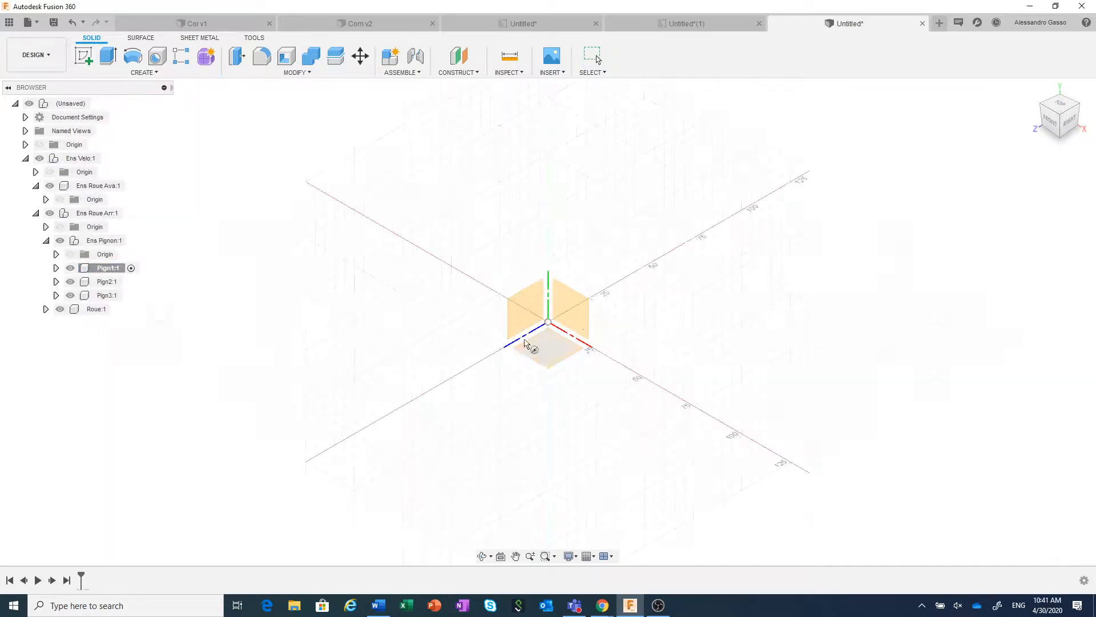
left_click(576, 319)
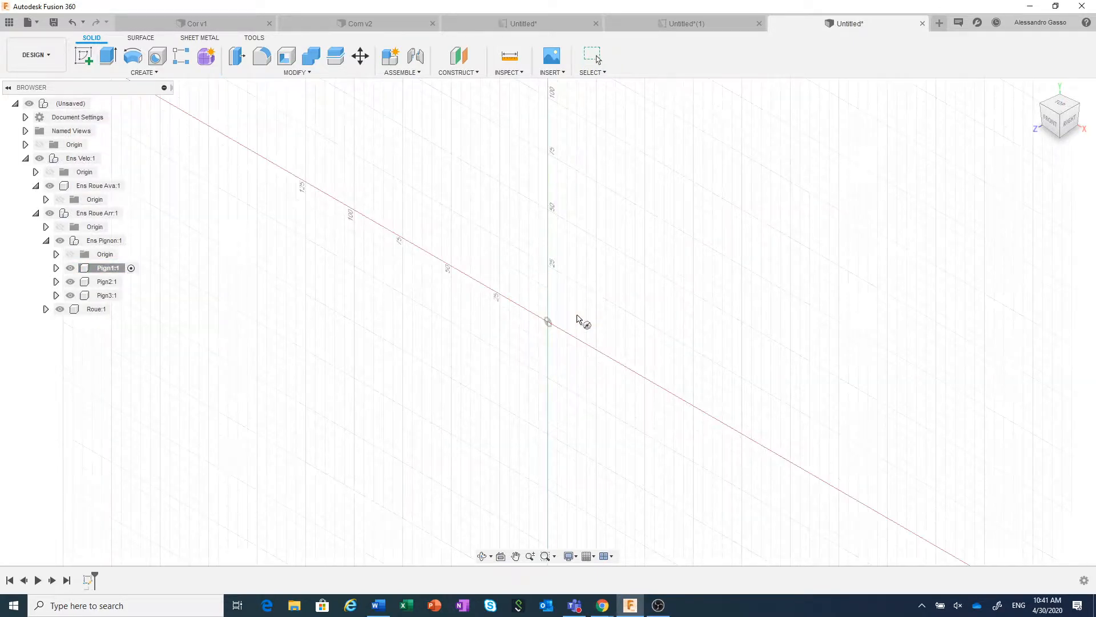
left_click(548, 322)
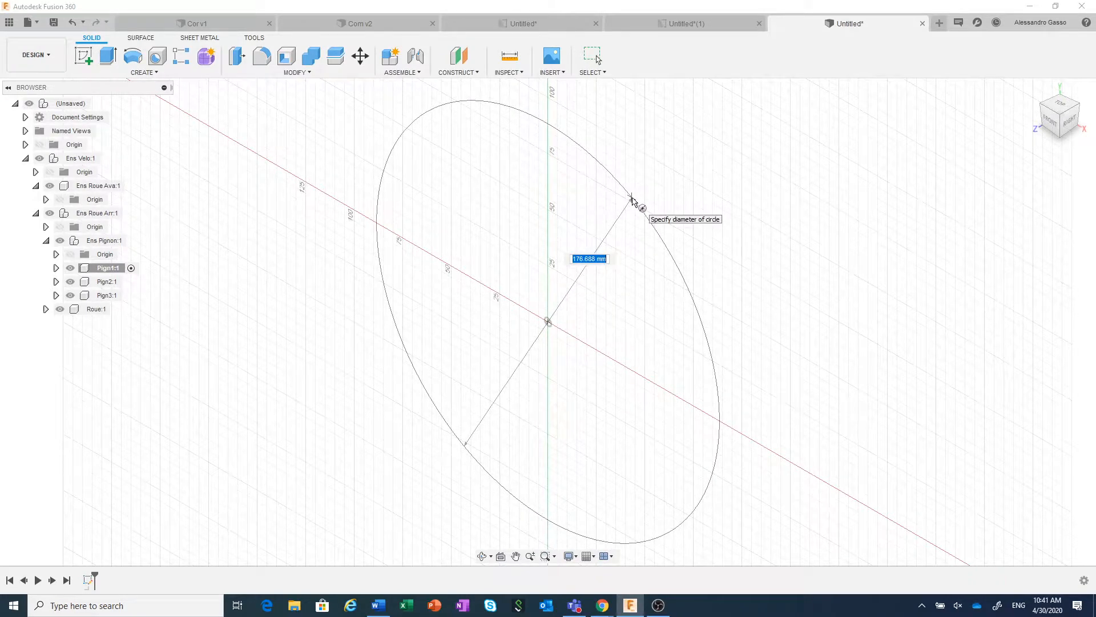
left_click(631, 197)
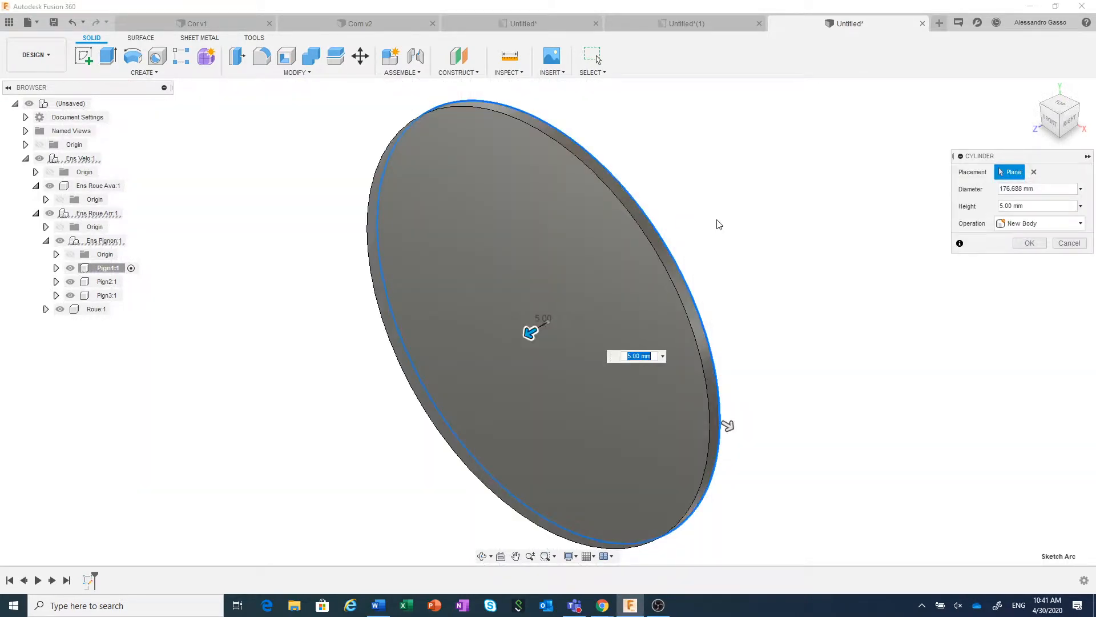
left_click(1037, 249)
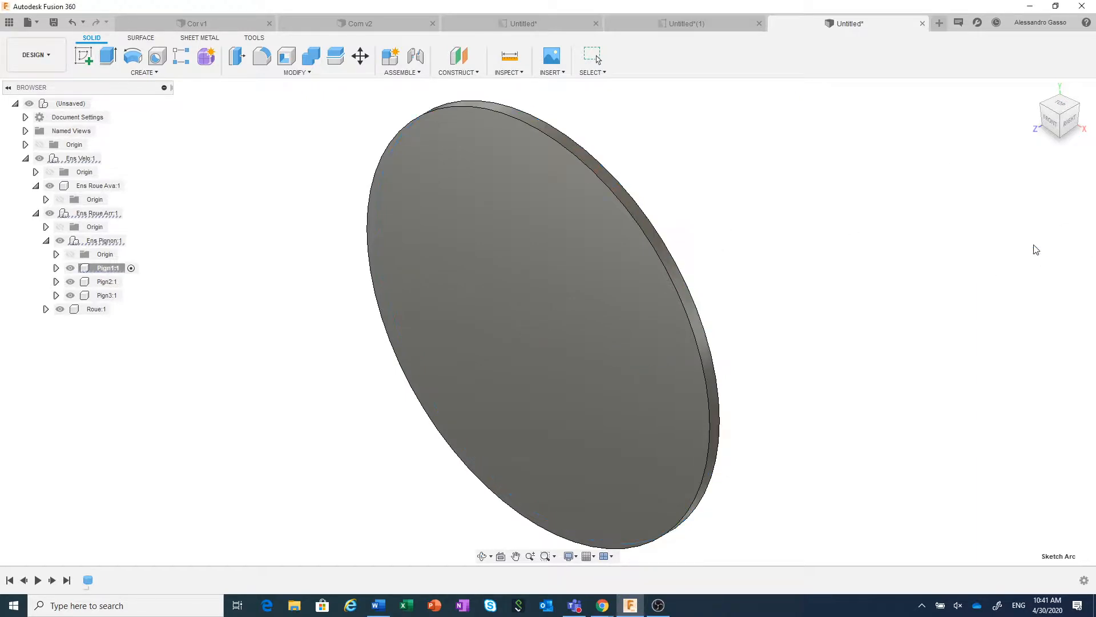
- Activate Pign2 and add a concentric cylinder on Pign1's front face, about 133 mm in diameter and 5 mm high
left_click(126, 284)
left_click(129, 282)
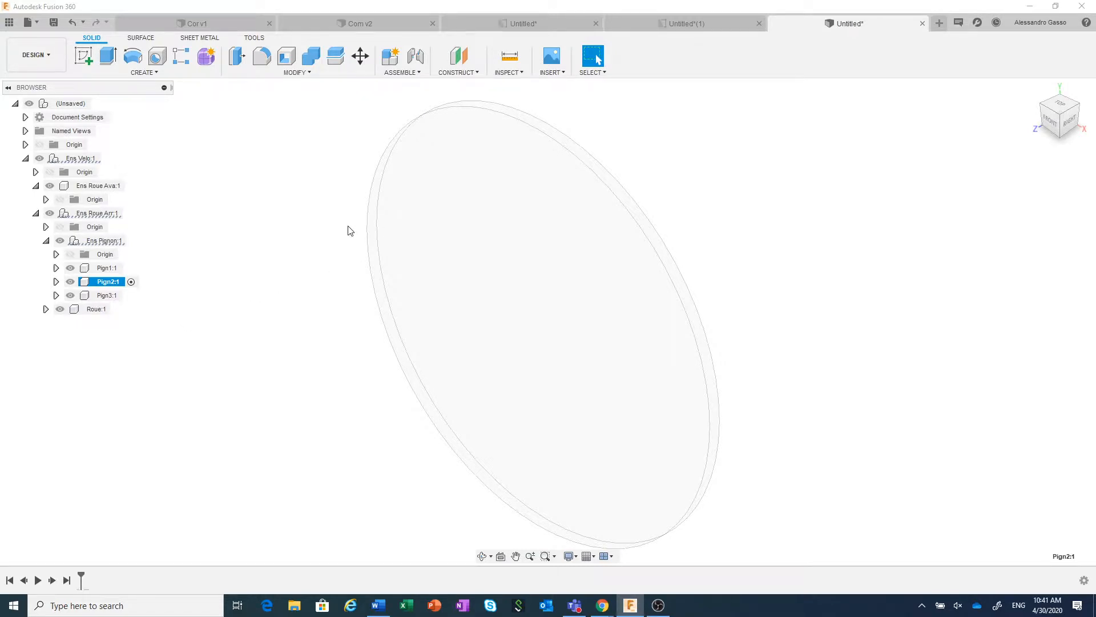
left_click(153, 73)
left_click(127, 266)
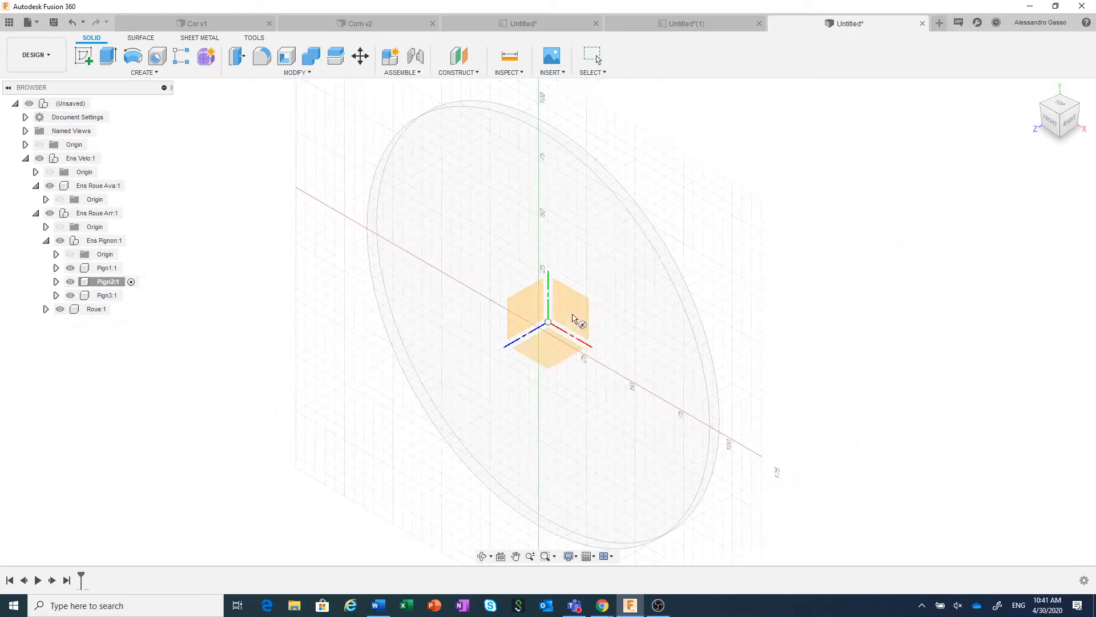
left_click(623, 276)
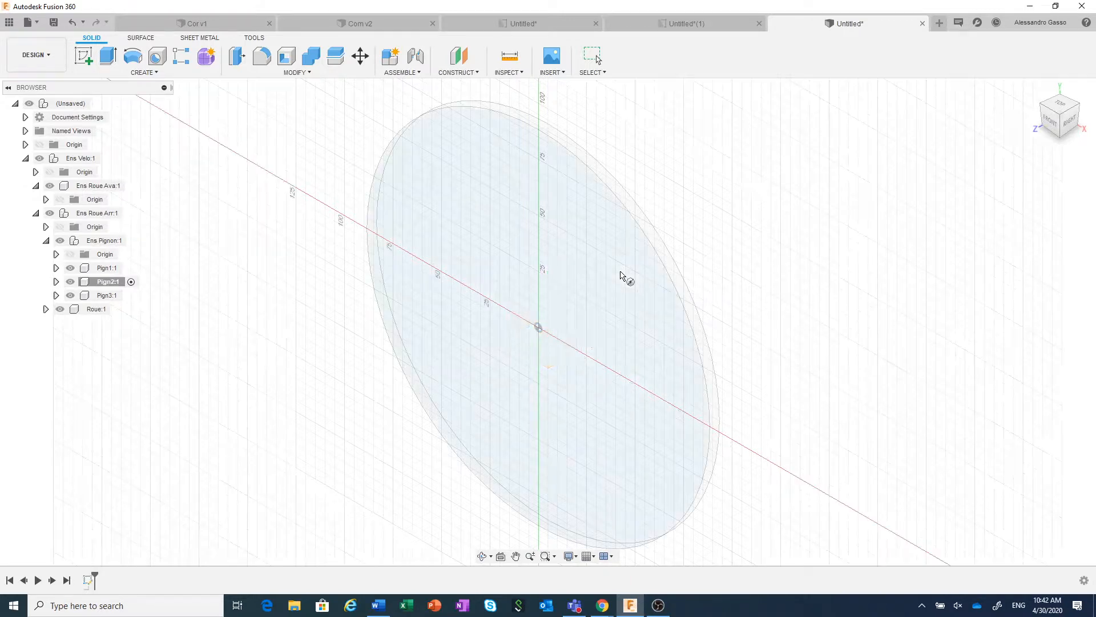
left_click(539, 328)
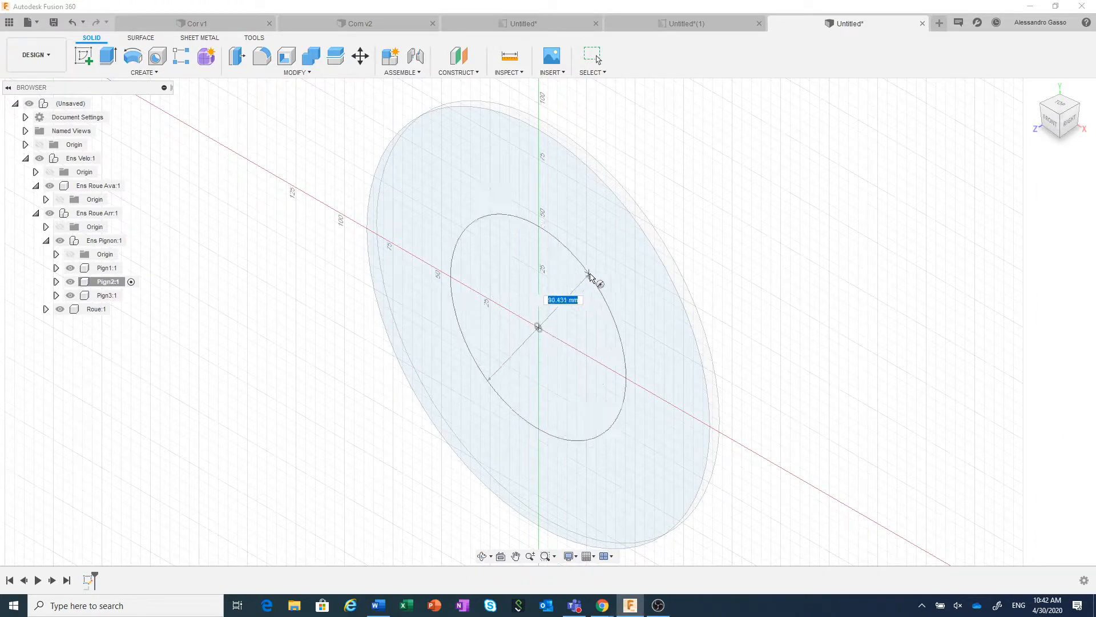
left_click(612, 246)
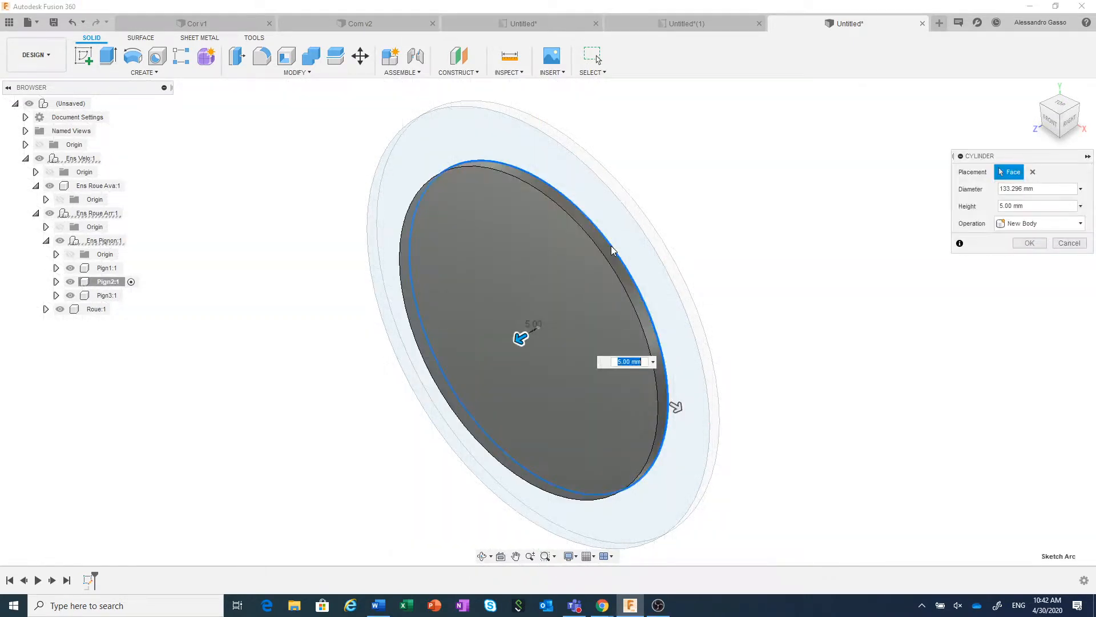
left_click(1020, 244)
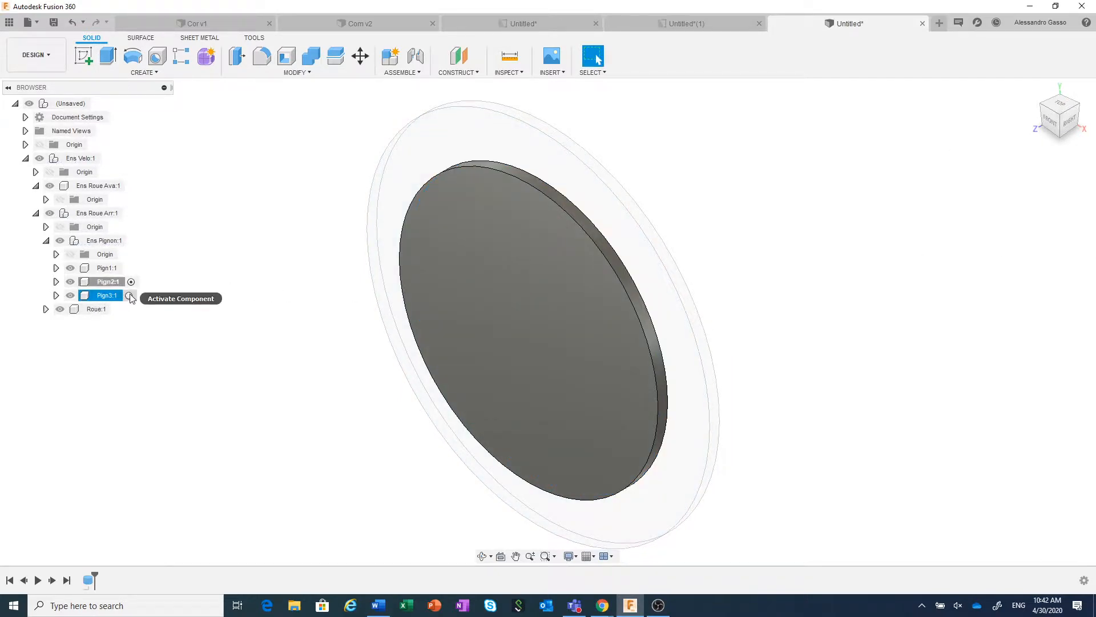
- Activate Pign3 and add a concentric cylinder on Pign2's front face, about 52 mm in diameter and about 34 mm high
left_click(131, 295)
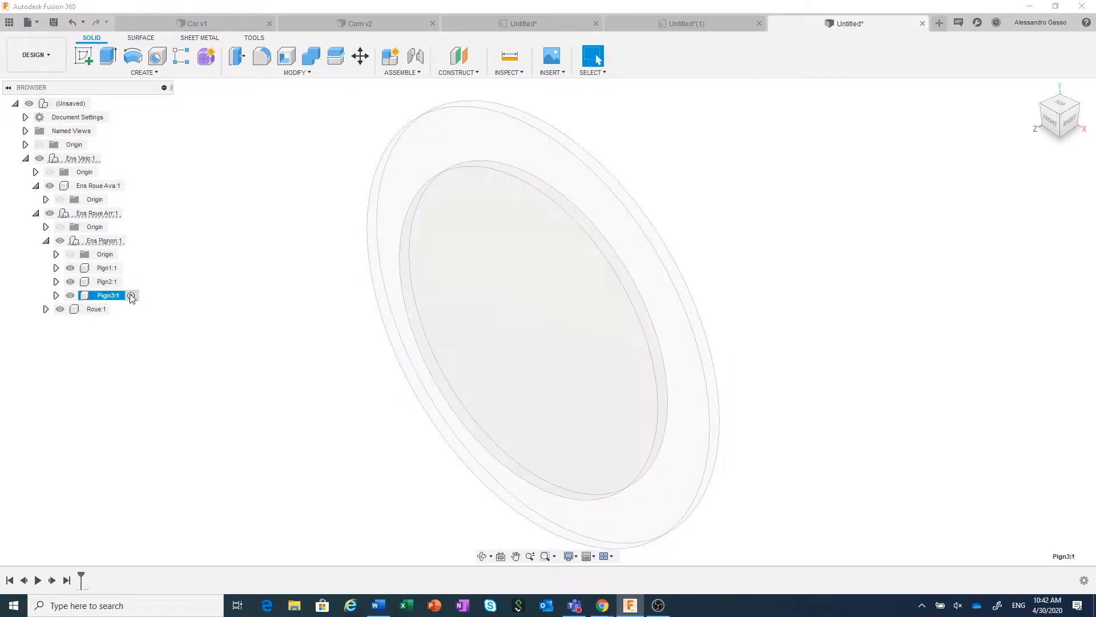
left_click(155, 72)
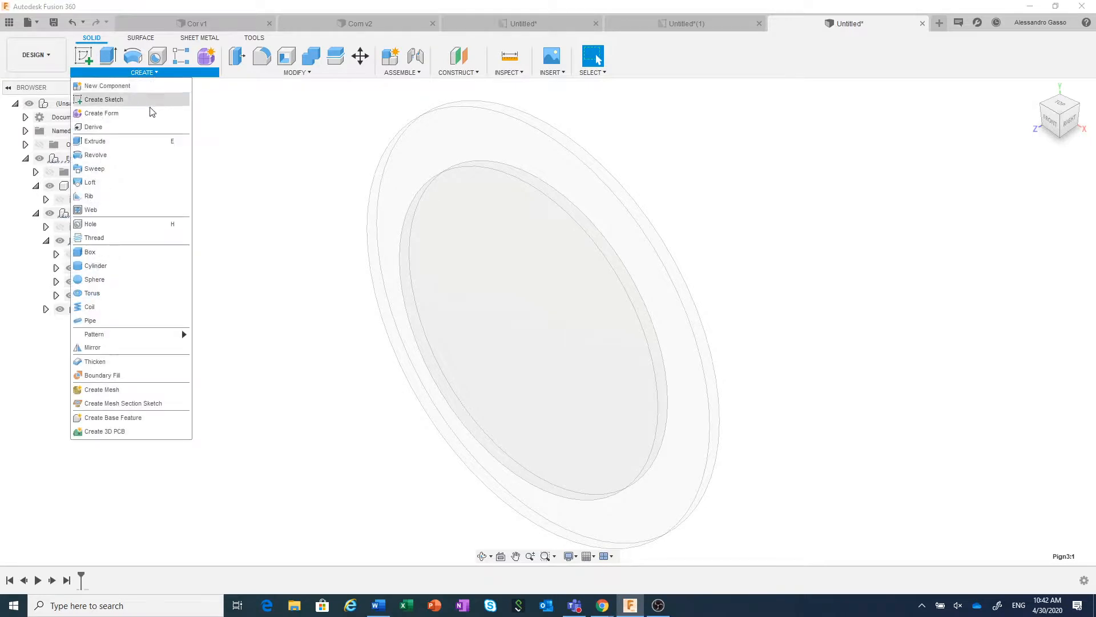
left_click(135, 266)
left_click(520, 326)
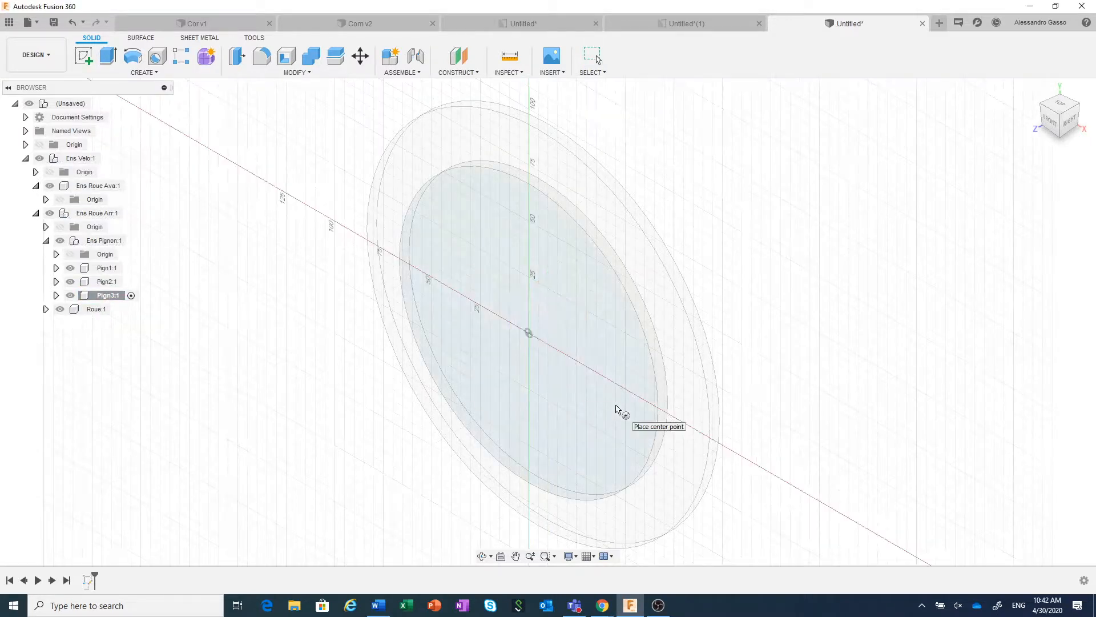
left_click(529, 333)
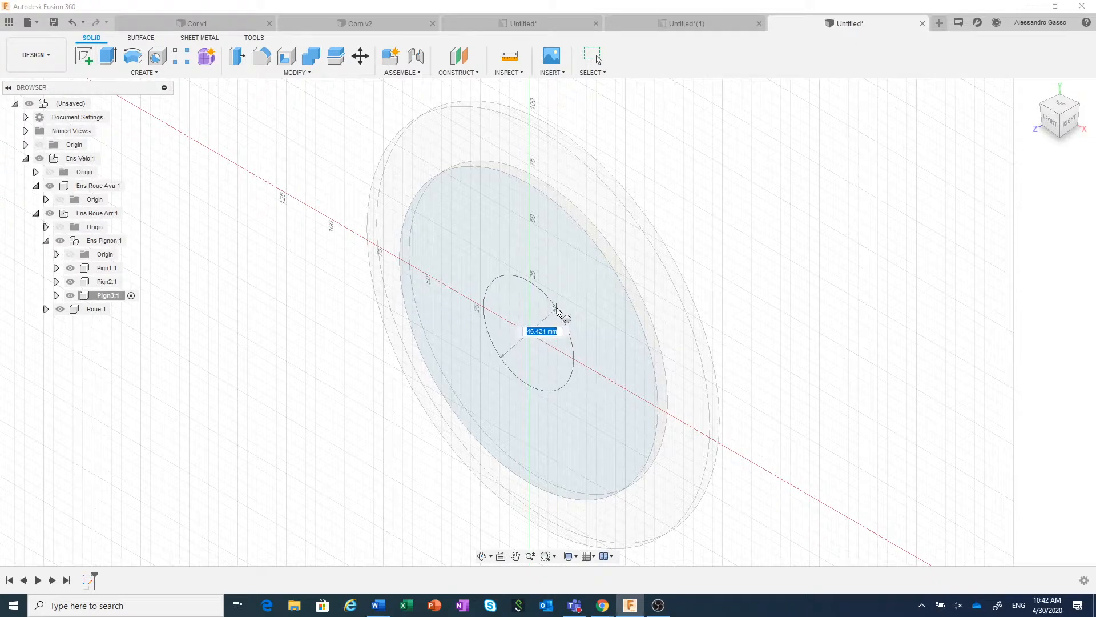
left_click(559, 309)
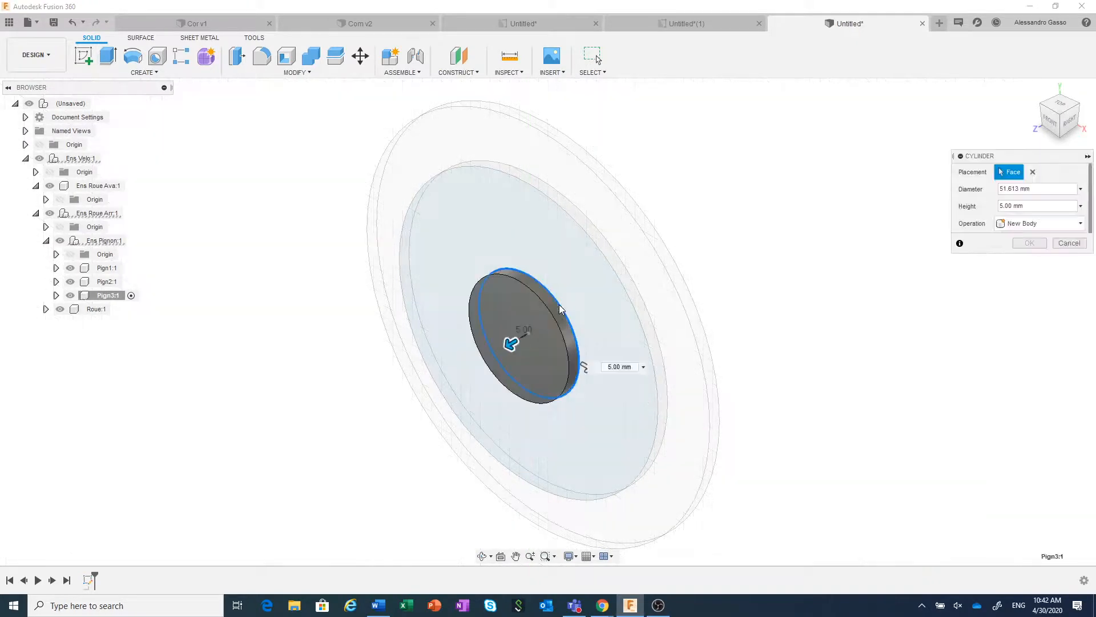
left_click_drag(511, 343, 456, 376)
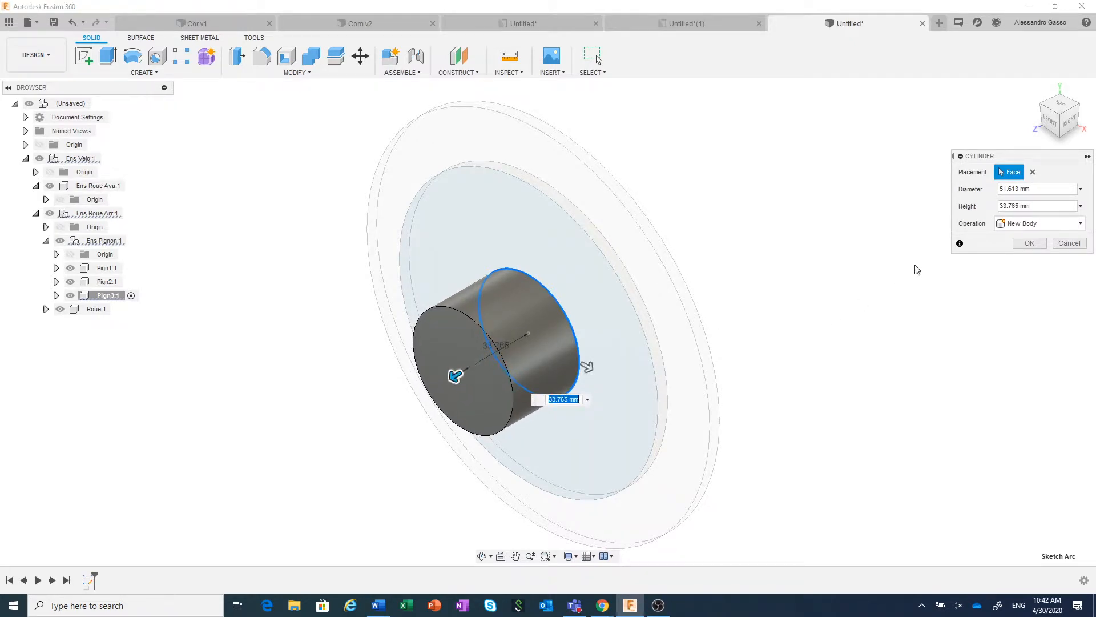
left_click(1029, 243)
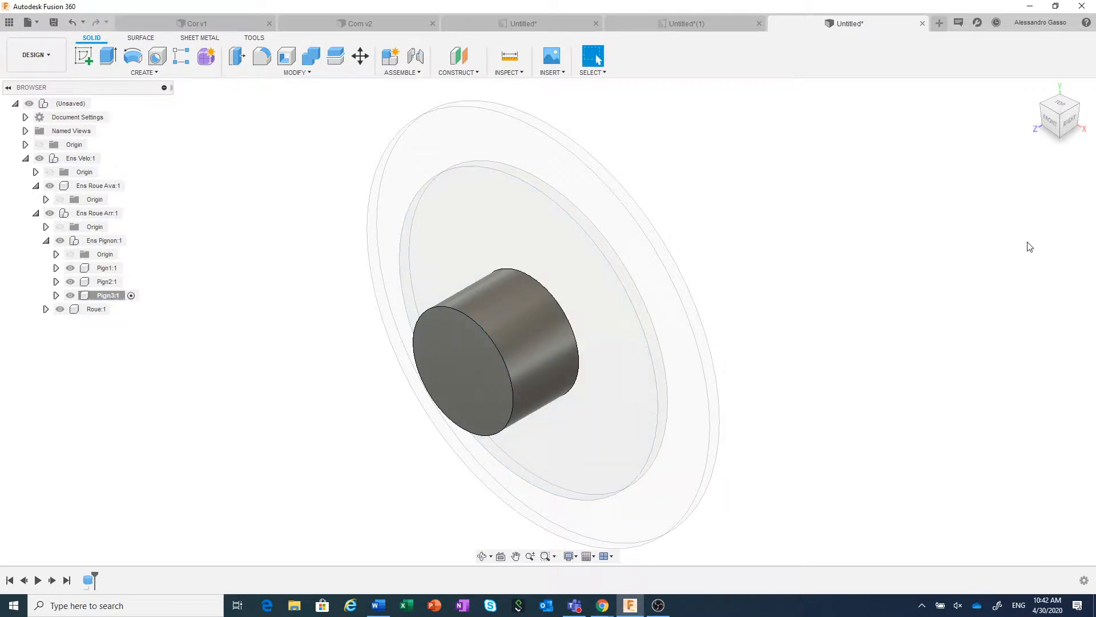
- Sketch a rectangle about 57 by 16 mm across the upper part of the Pign3 cylinder's front face
left_click(470, 361)
right_click(471, 360)
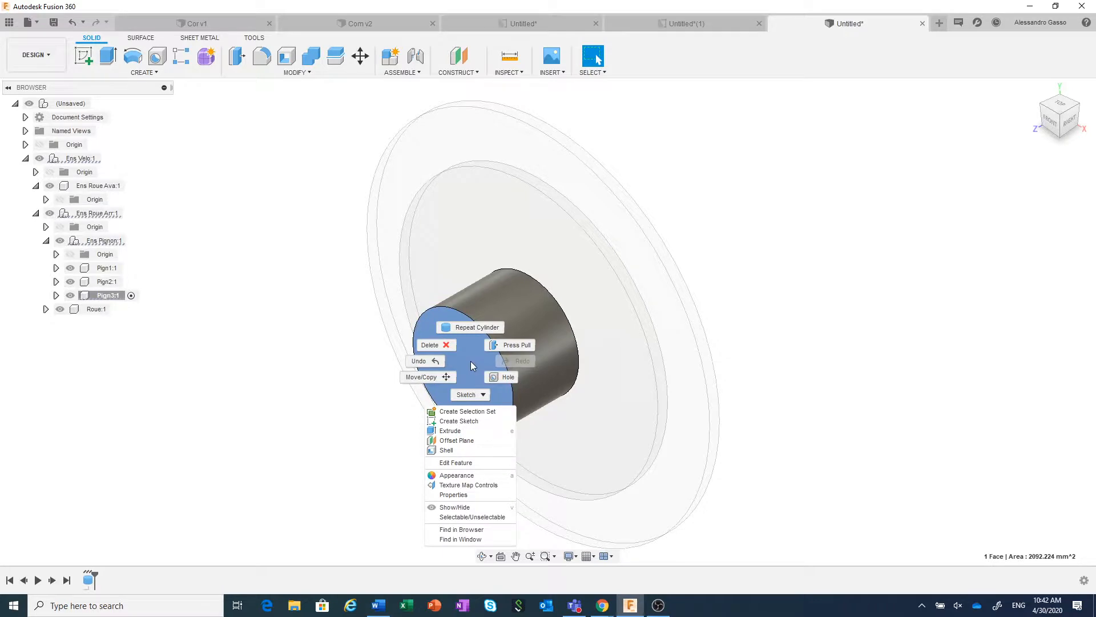
left_click(459, 421)
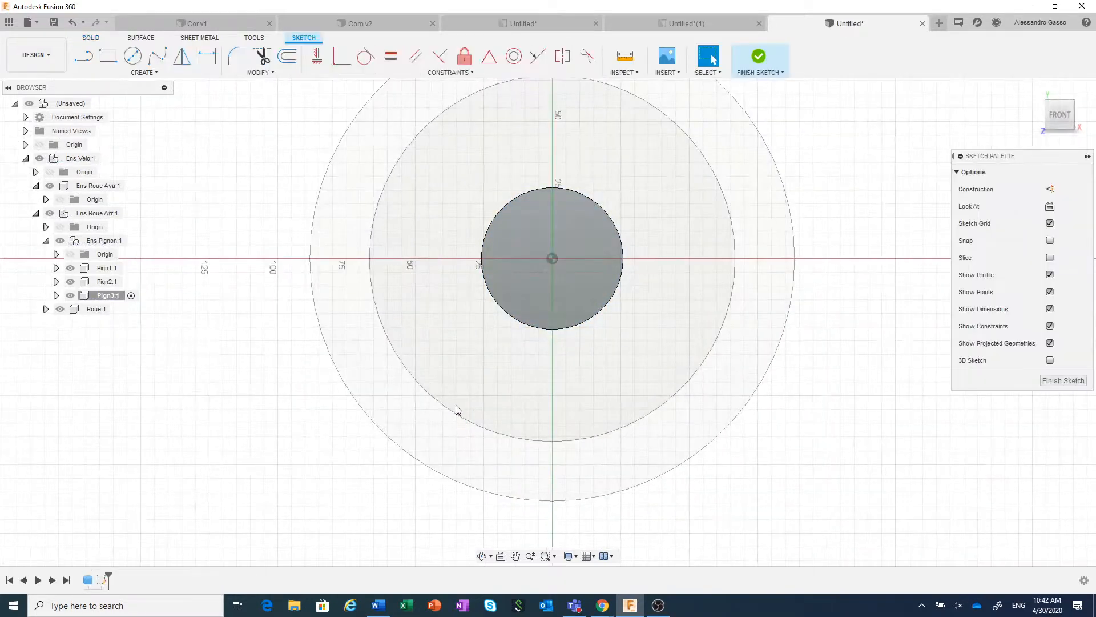
left_click(108, 55)
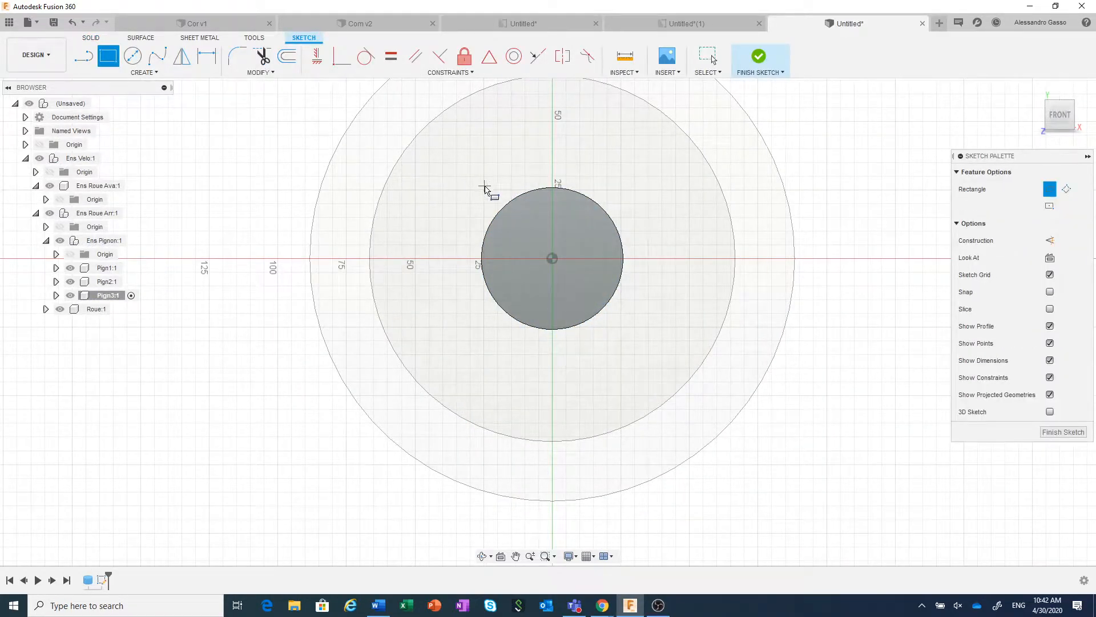
left_click(476, 186)
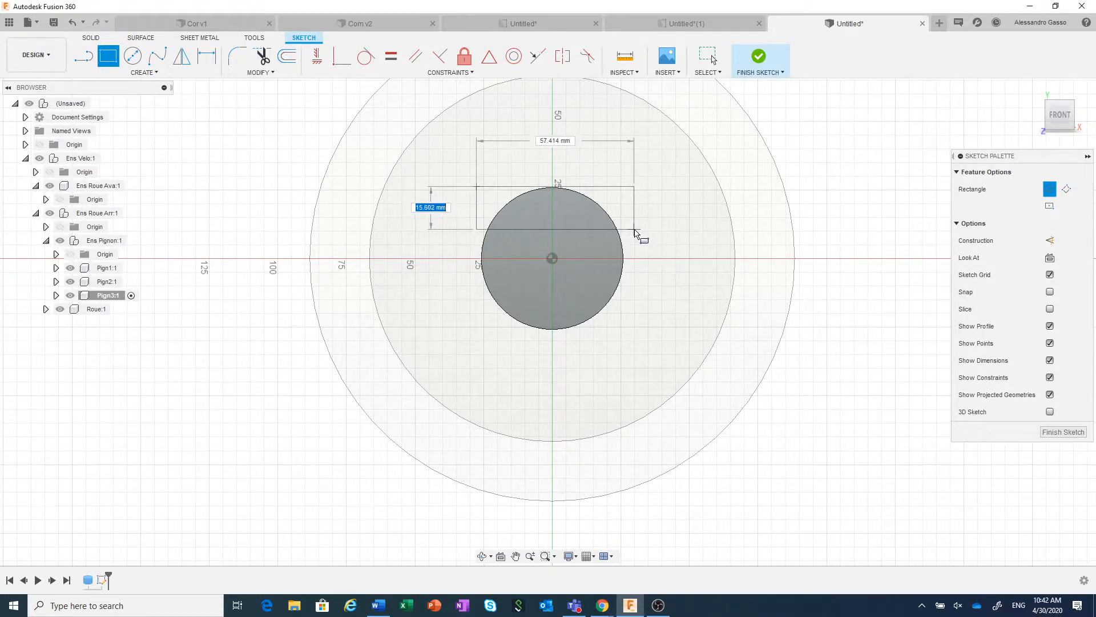
left_click(634, 229)
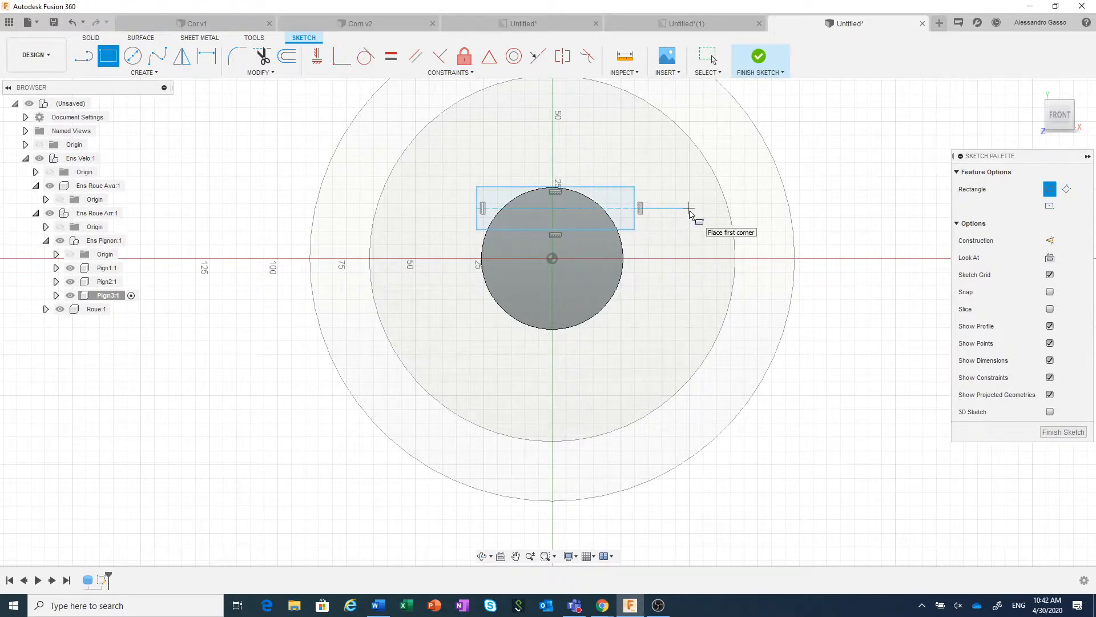
right_click(774, 111)
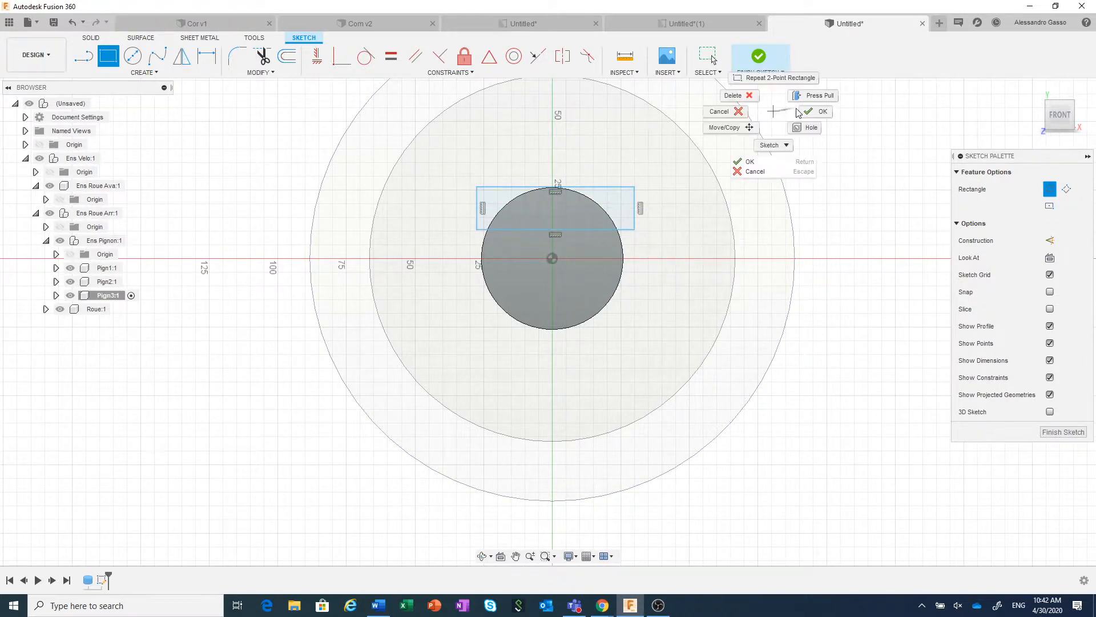
left_click(799, 112)
left_click(622, 199)
right_click(622, 200)
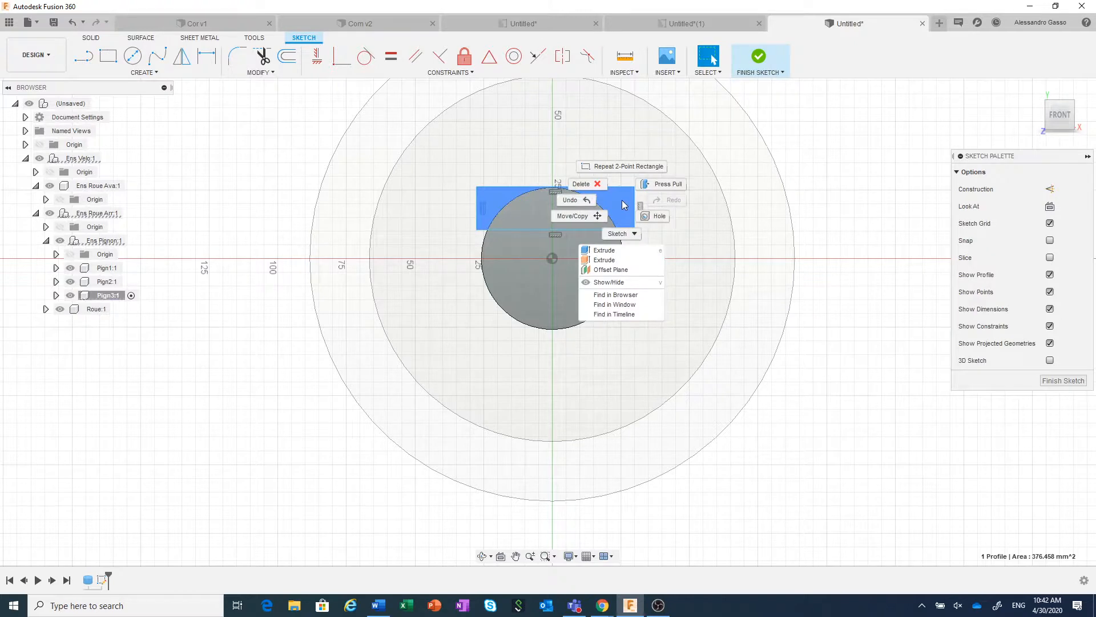
left_click(661, 183)
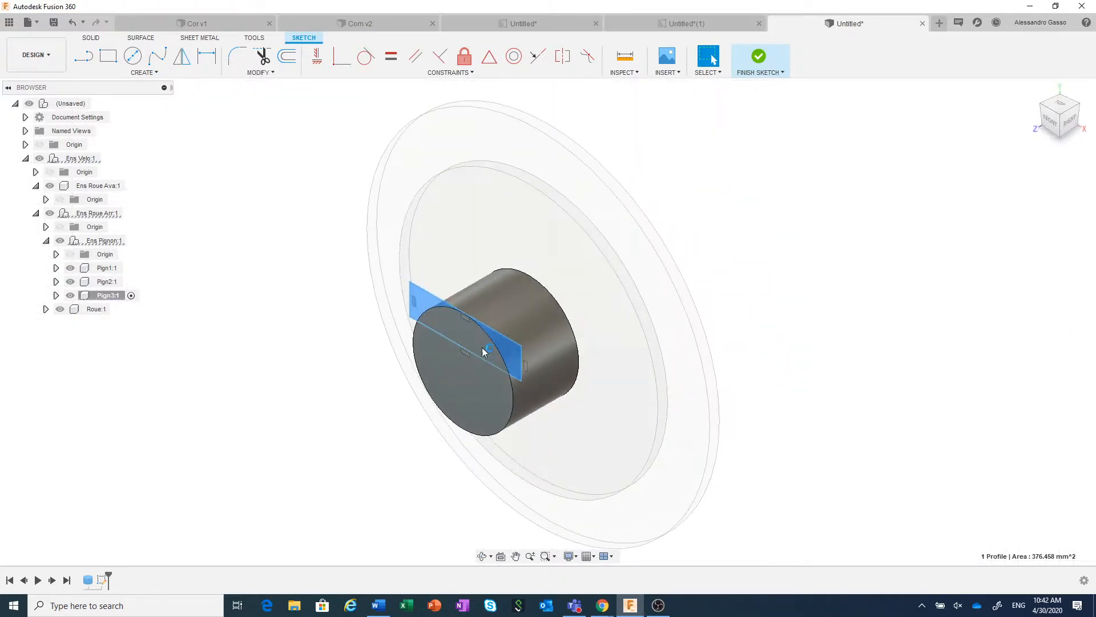
left_click_drag(460, 322, 489, 310)
left_click(1027, 282)
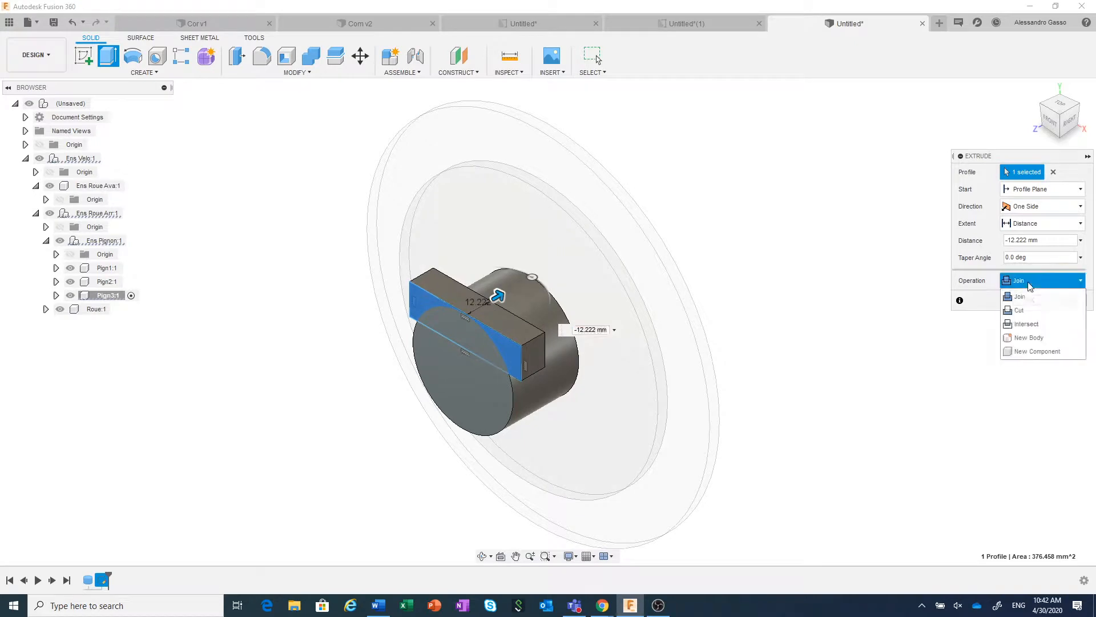
left_click(1019, 310)
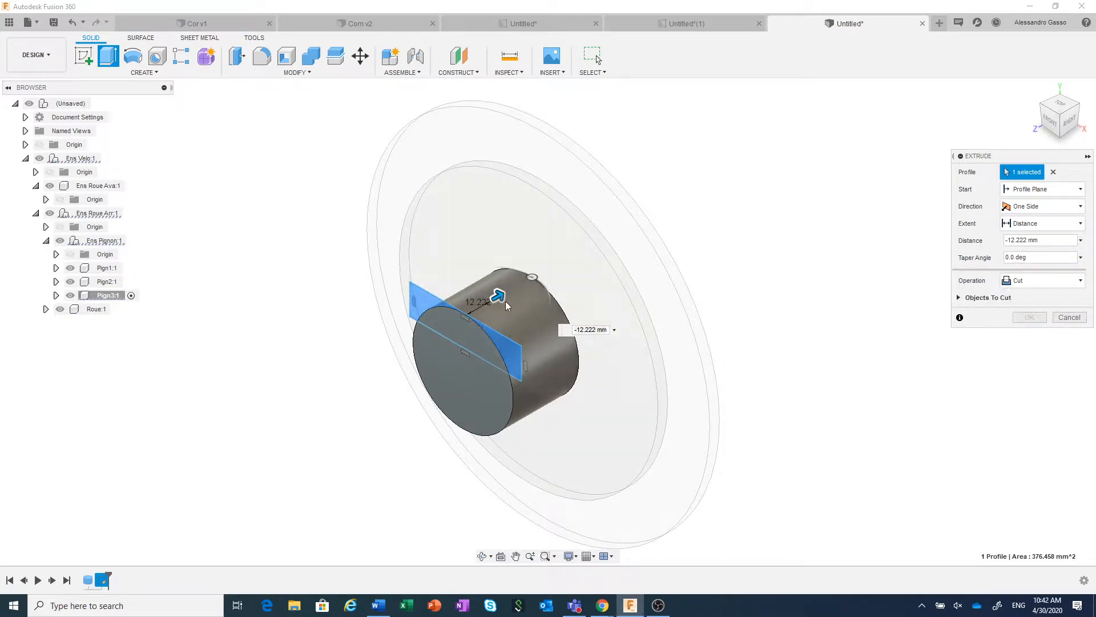
left_click_drag(500, 298, 522, 283)
left_click(1069, 318)
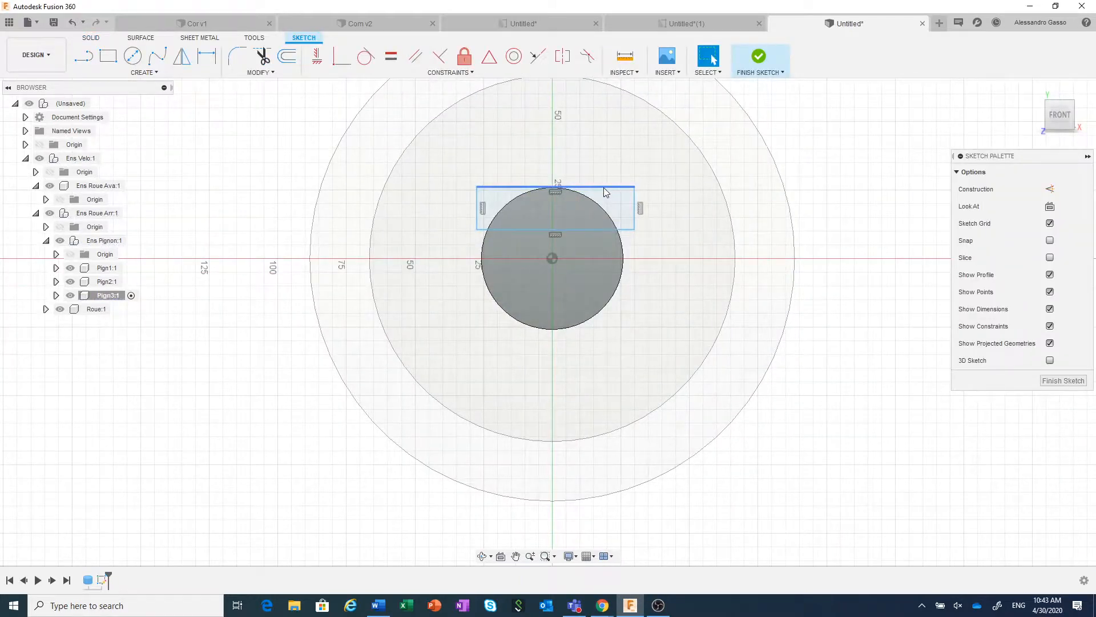
- Extend the rectangle's upper edge above the Pign3 cylinder and cut both of its profiles about 21.6 mm deep into the cylinder
left_click_drag(604, 187, 604, 163)
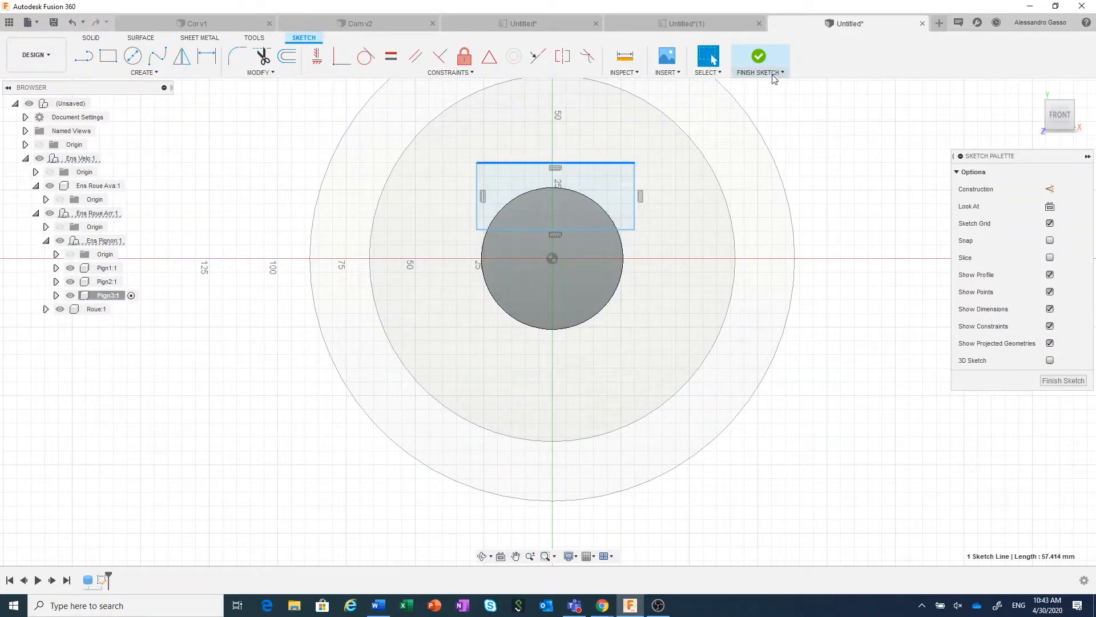
right_click(613, 183)
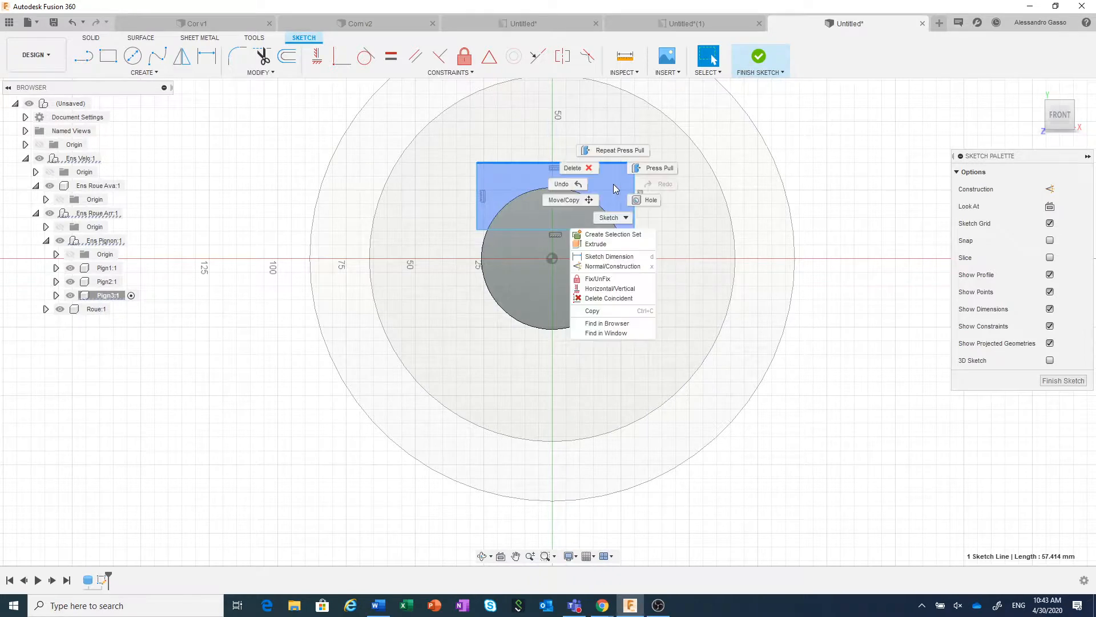
left_click(650, 168)
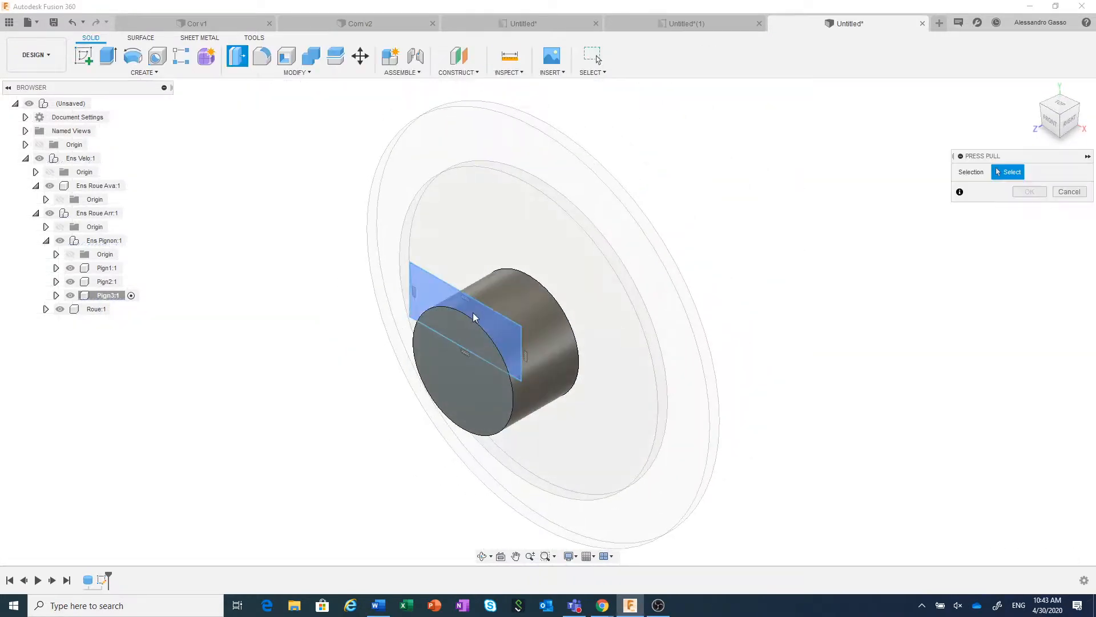
left_click(473, 317)
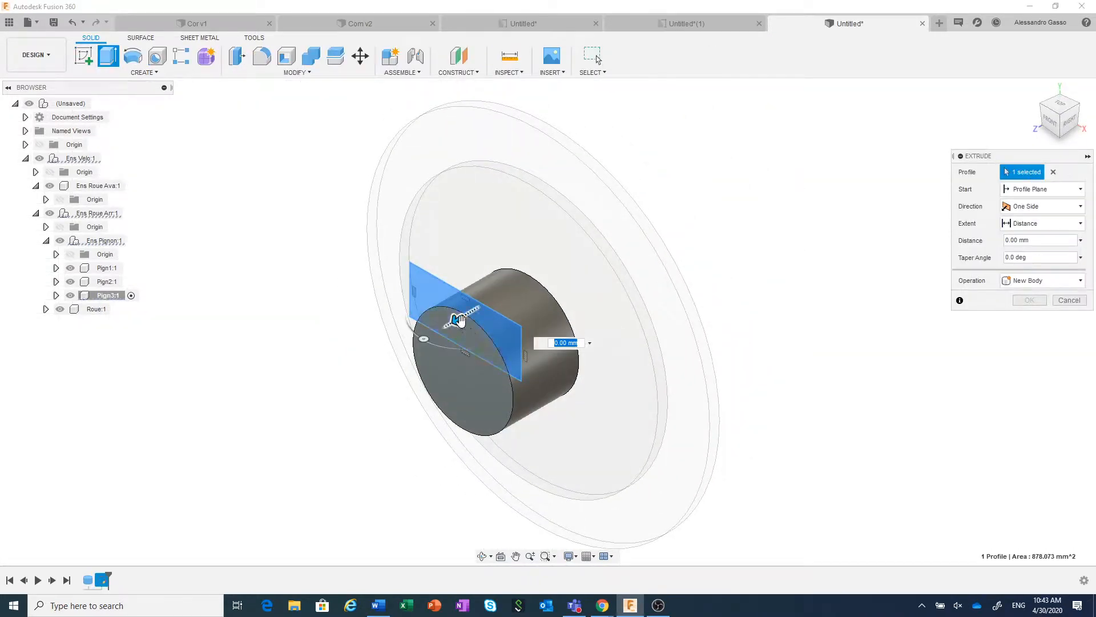
left_click(465, 330)
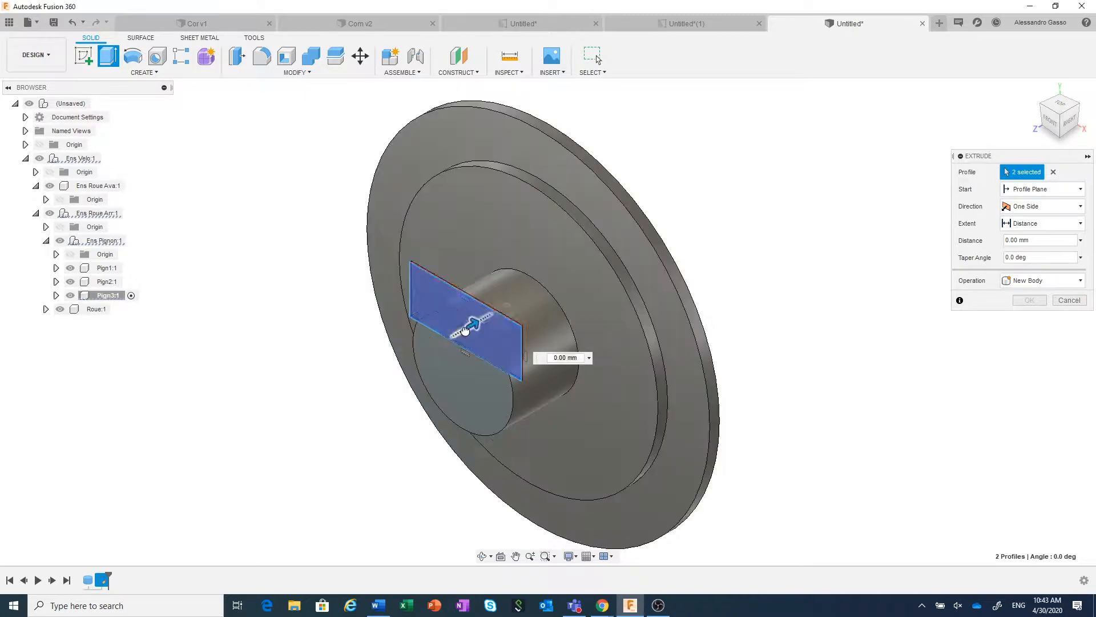
left_click_drag(465, 330, 502, 321)
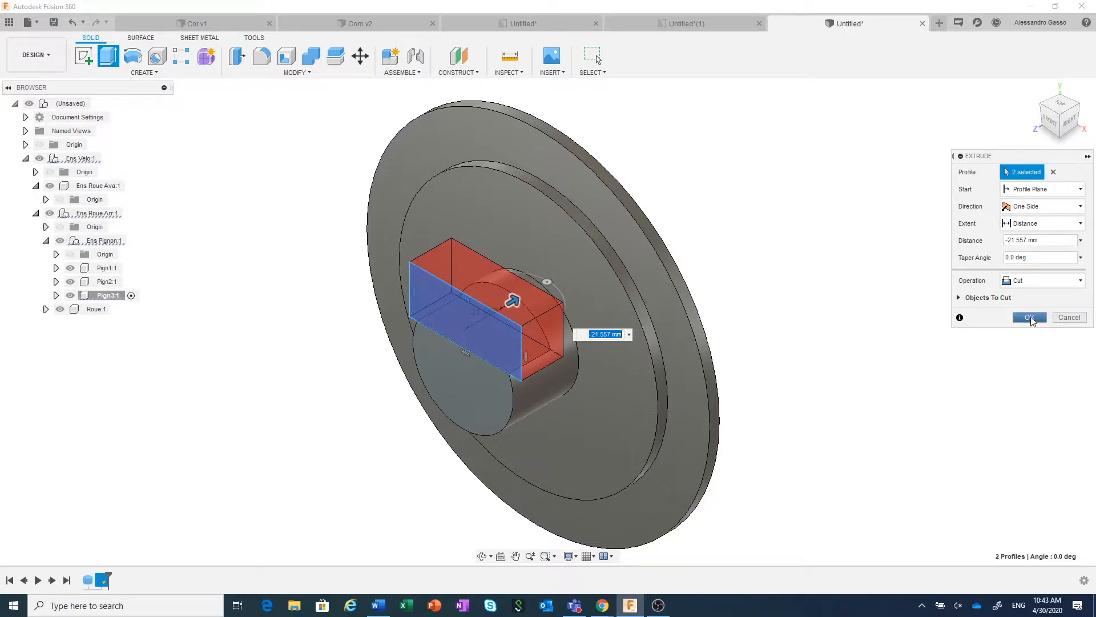
left_click(1030, 316)
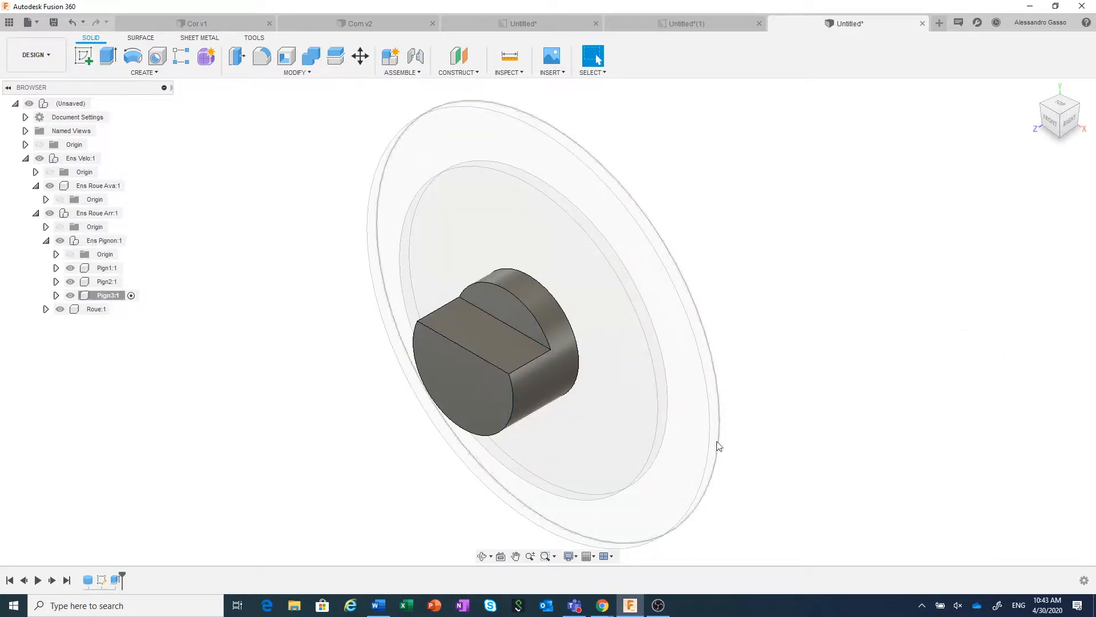
- Fillet the two long side edges of the flat cut in Pign3 with a radius of about 7.4 mm
right_click(527, 368)
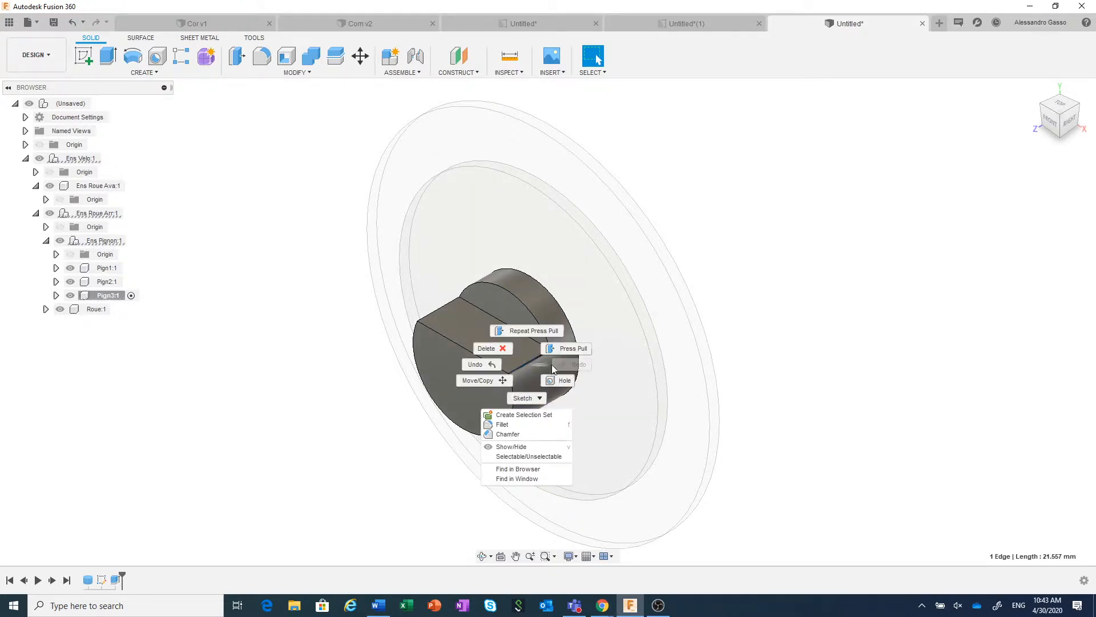
left_click(561, 350)
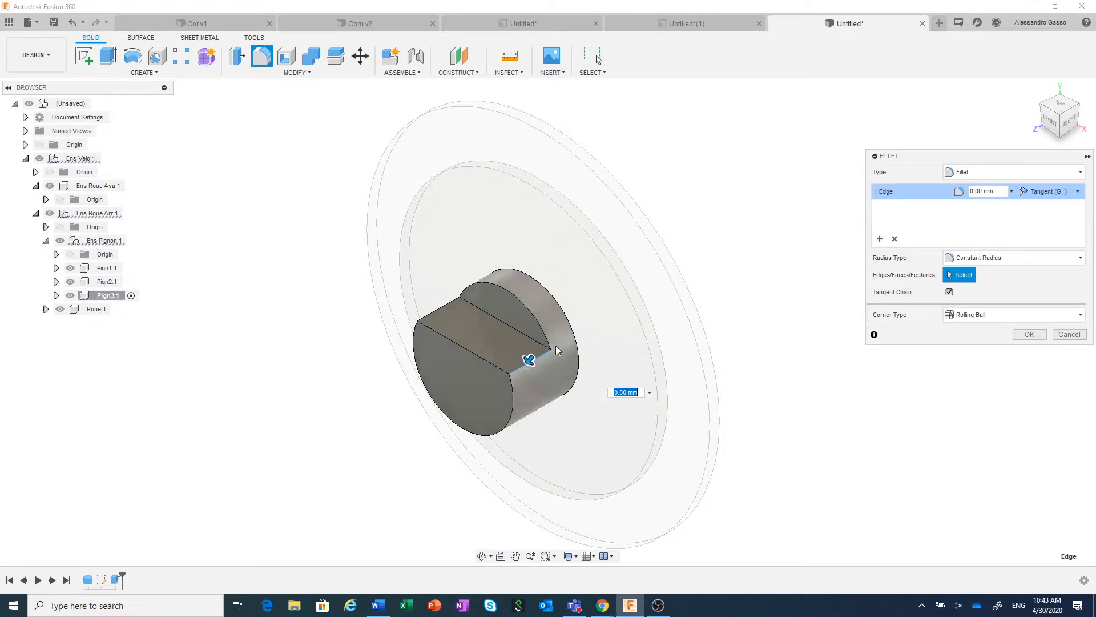
left_click(433, 310)
left_click_drag(432, 302, 429, 306)
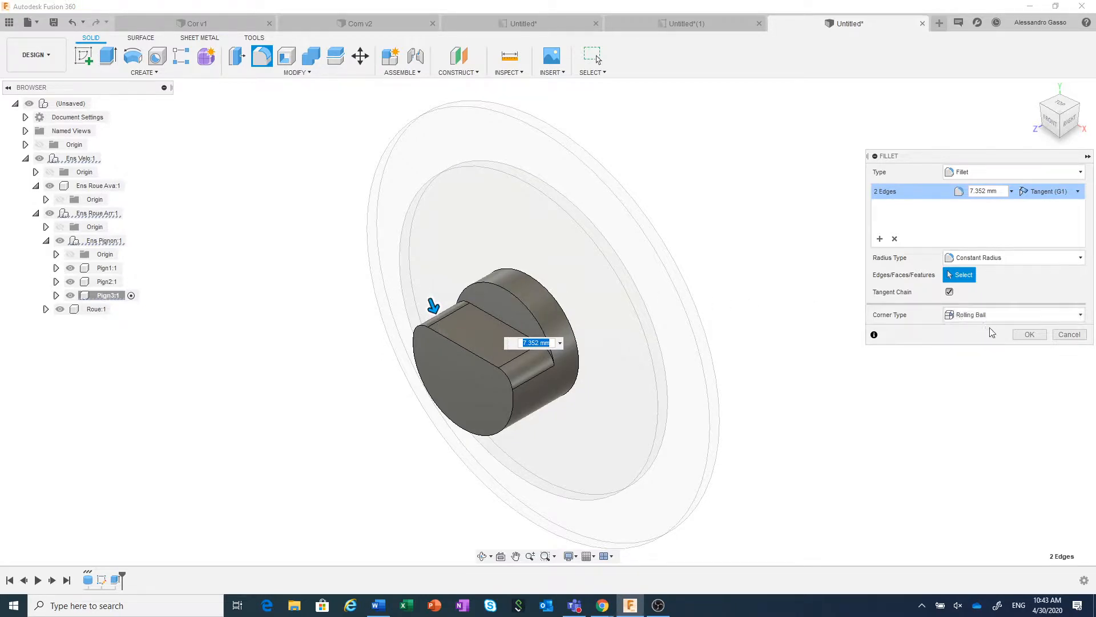
left_click(1029, 335)
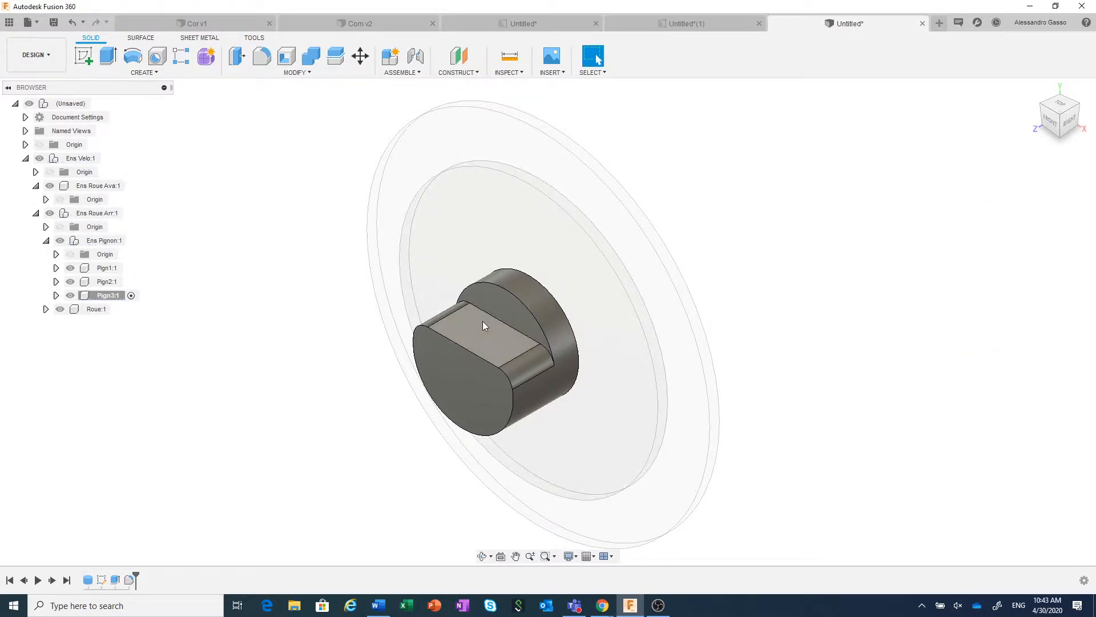
- Chamfer the inner edge chain where Pign3's flat meets the uncut shoulder, with an equal distance of about 4 mm
right_click(498, 322)
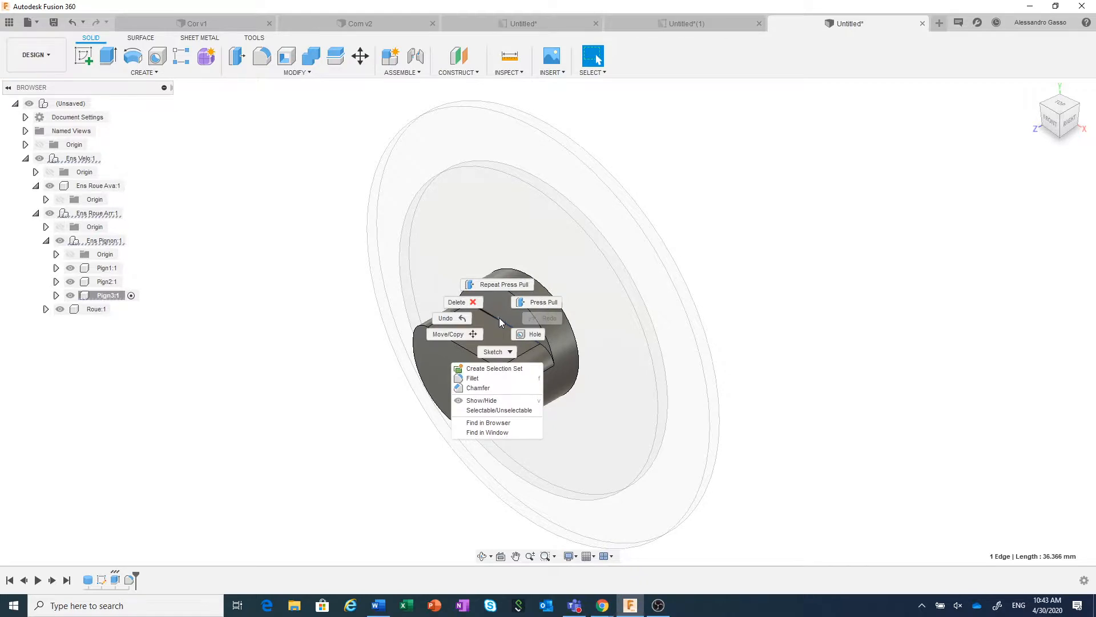
left_click(488, 387)
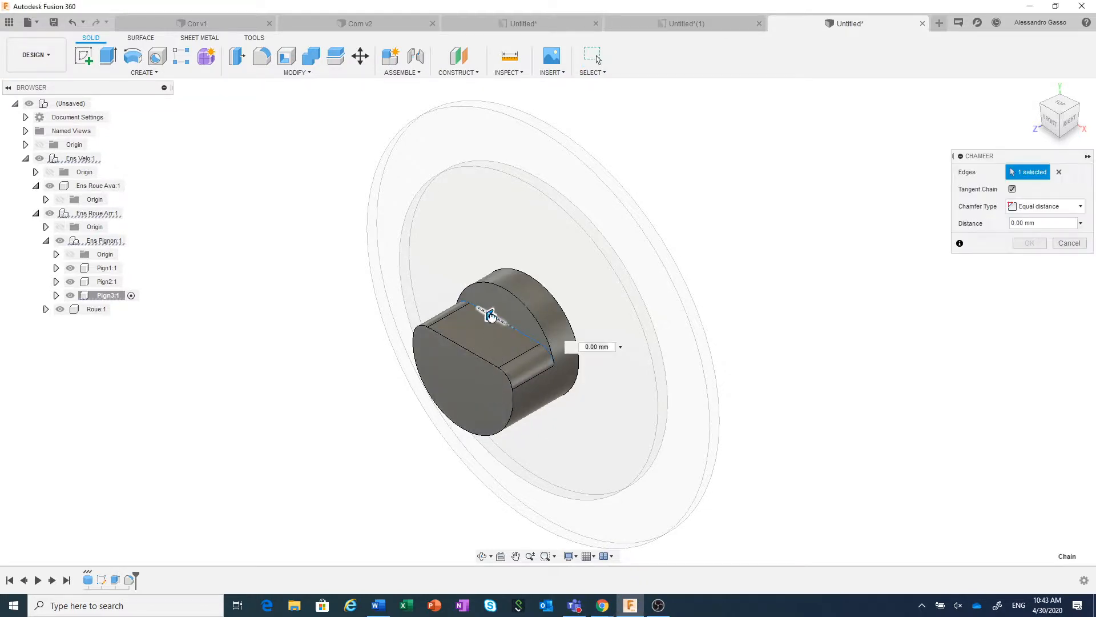
left_click_drag(491, 315, 485, 312)
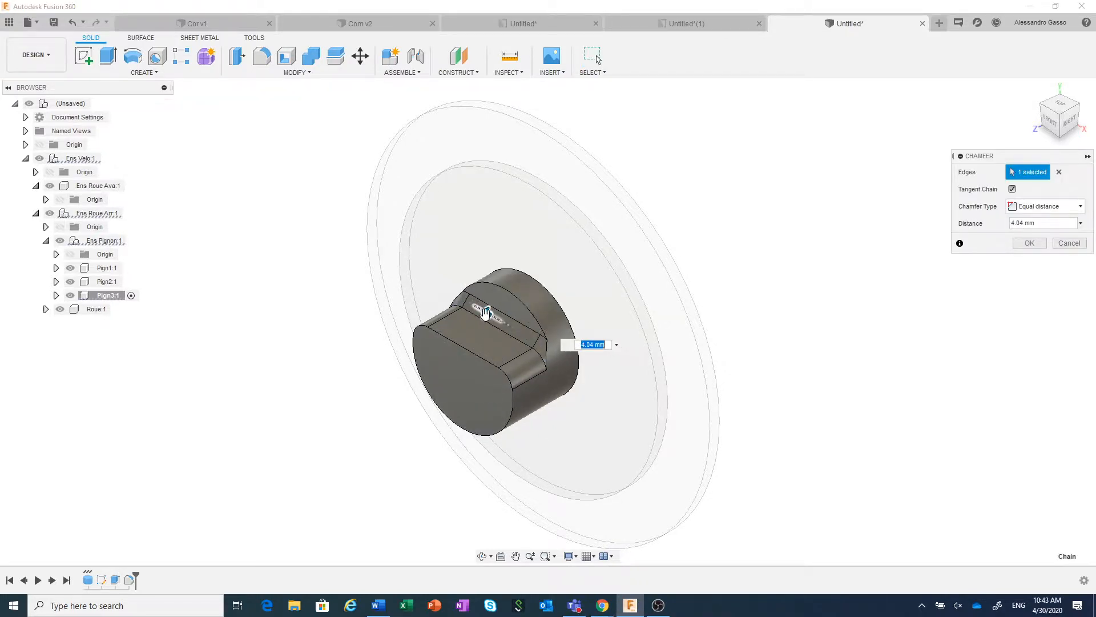
left_click(1030, 243)
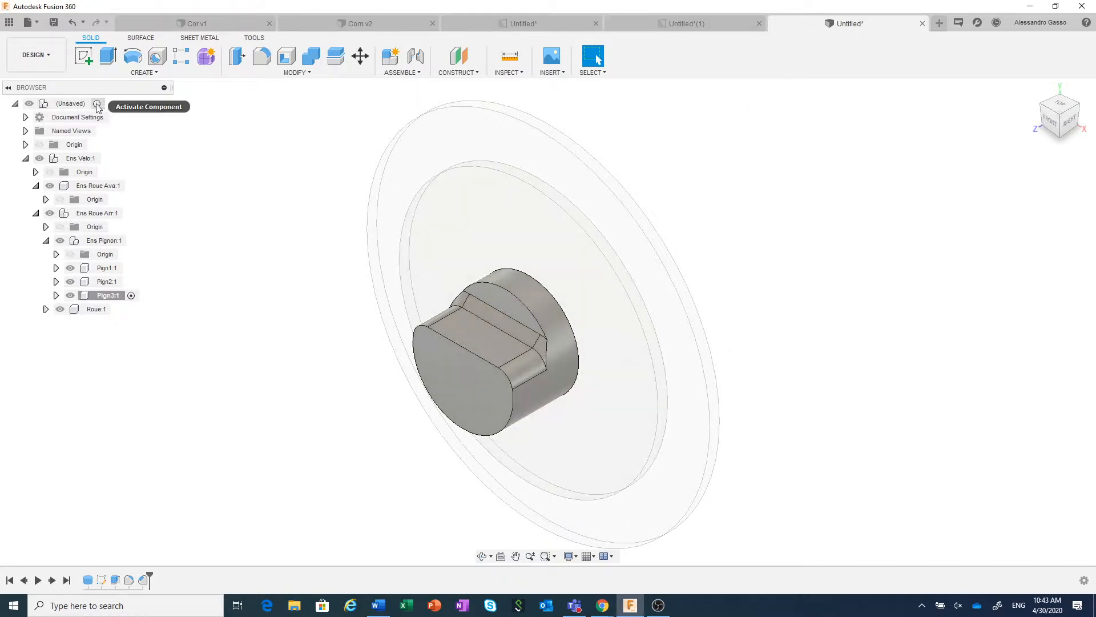
- Activate the top-level component and fillet the front and back outer edges of the Pign1 disc
left_click(97, 106)
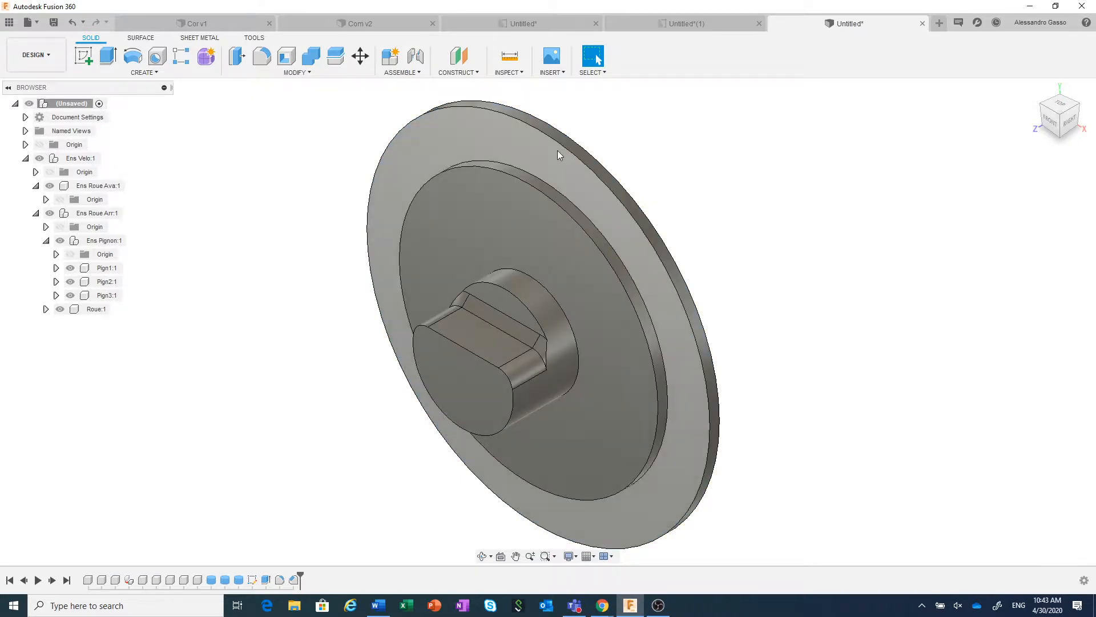
left_click(567, 149)
right_click(567, 148)
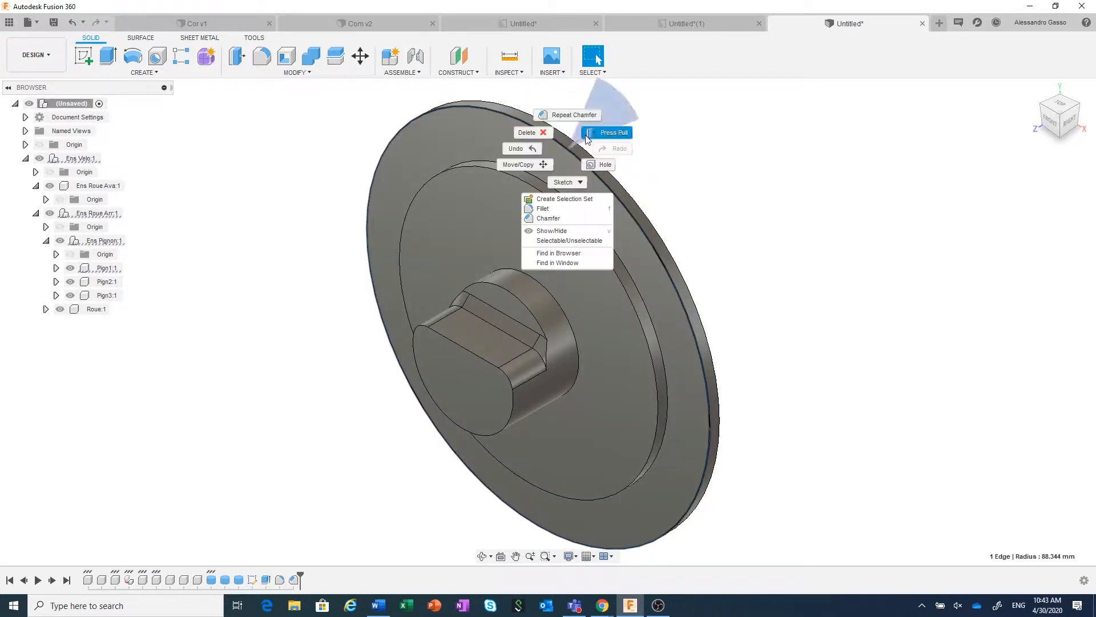
left_click(606, 133)
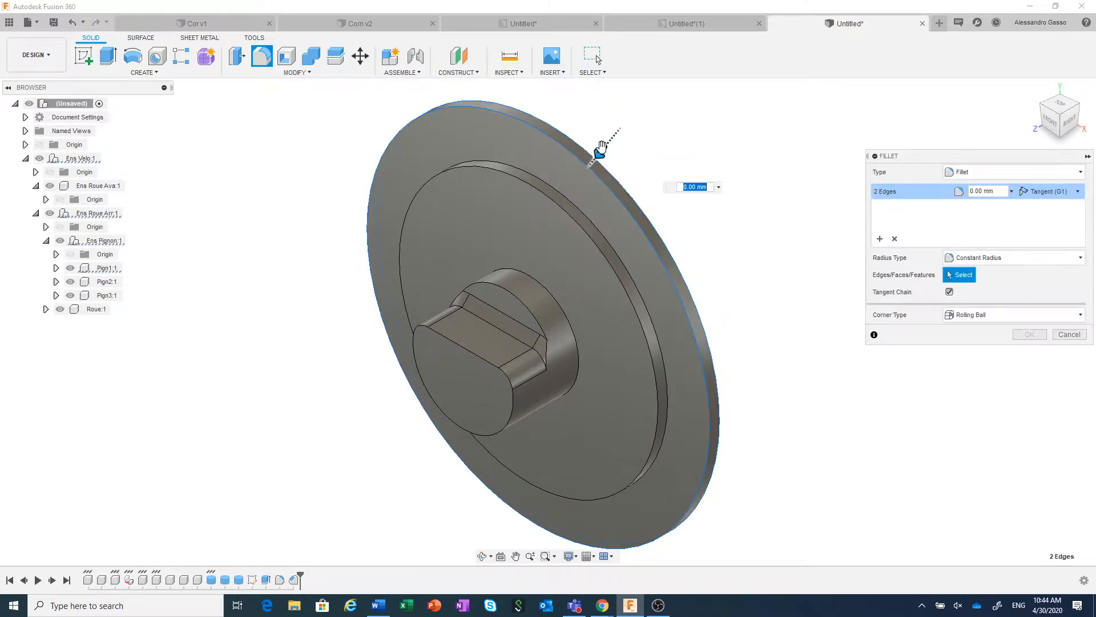
left_click_drag(601, 150, 597, 151)
key("Return")
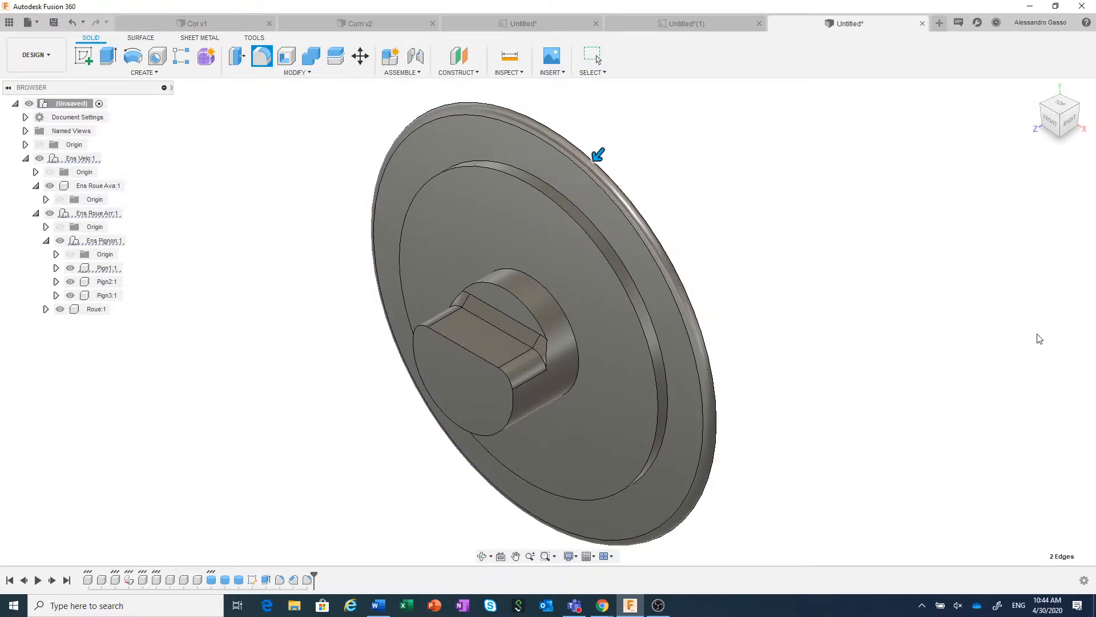
- Chamfer the front outer edge of the Pign2 disc with an equal distance of about 2.9 mm
right_click(613, 266)
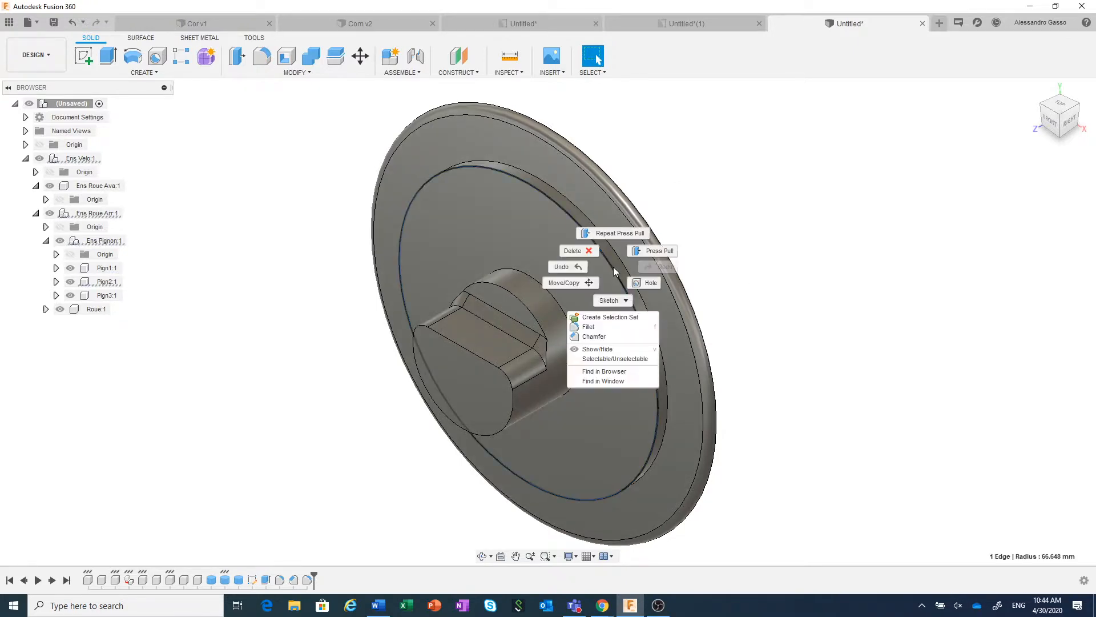
left_click(593, 336)
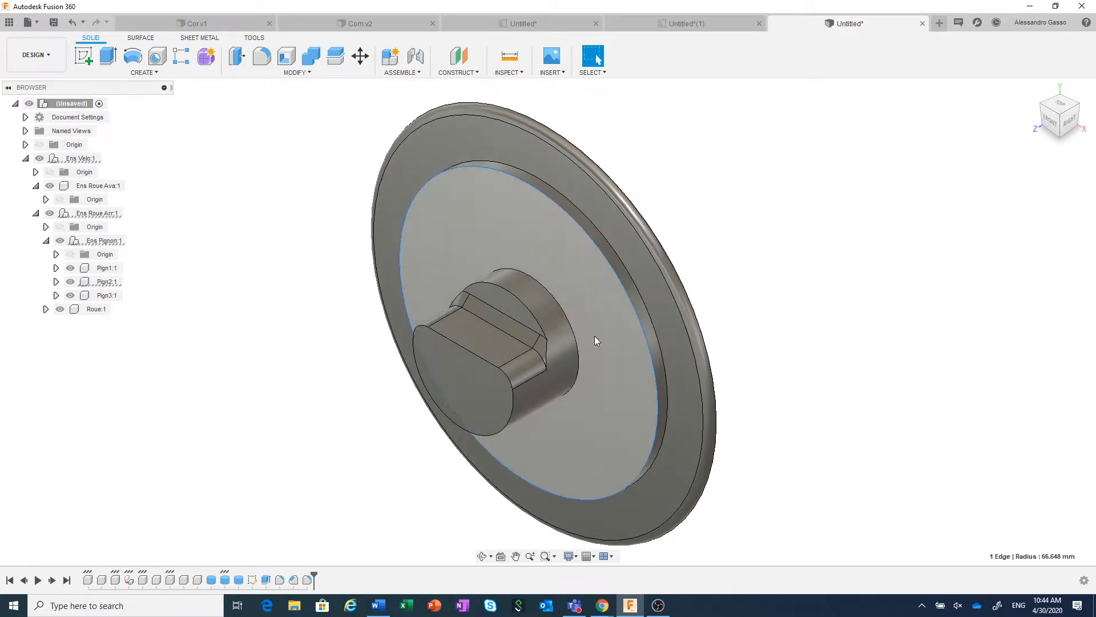
left_click_drag(610, 266, 610, 266)
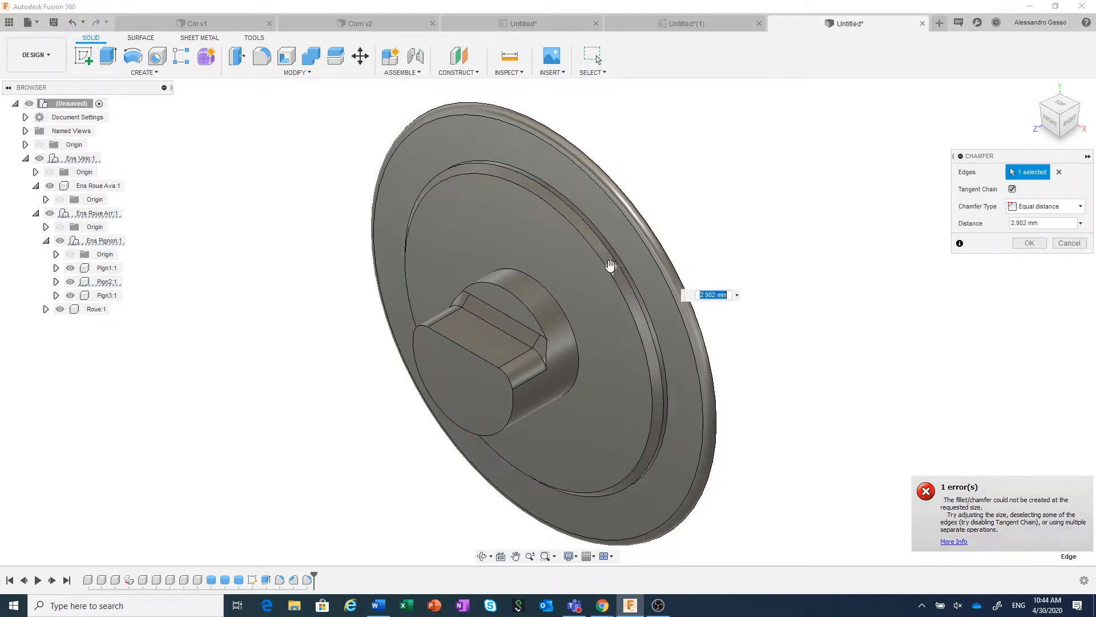
left_click(1030, 243)
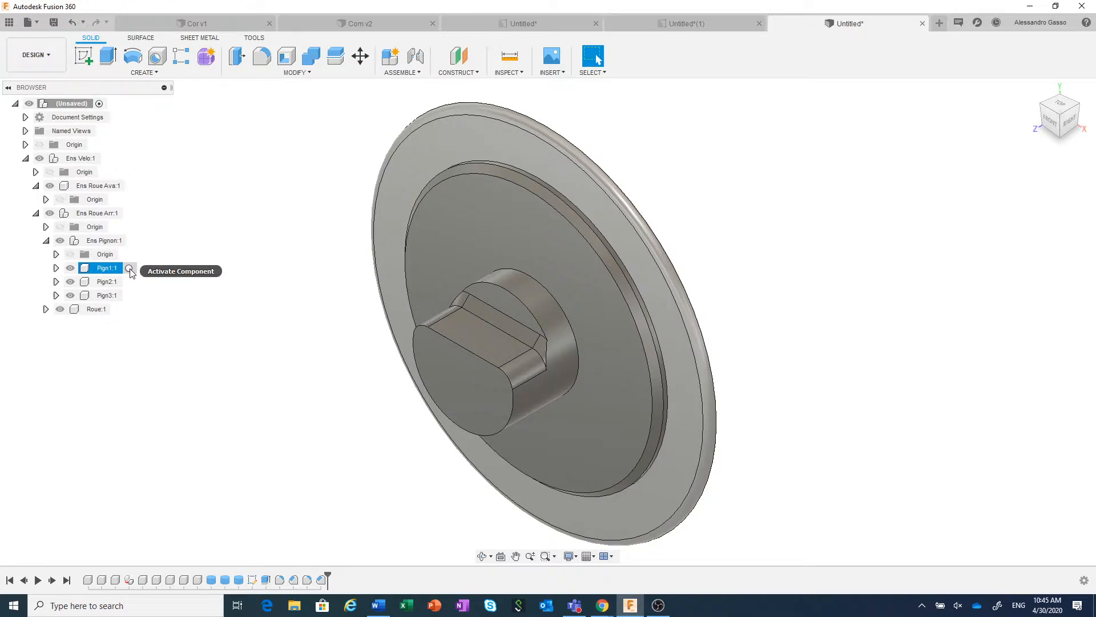
- Activate Pign1, Pign2 and Pign3 in turn to review each component's own timeline, ending with the top-level component active
left_click(130, 269)
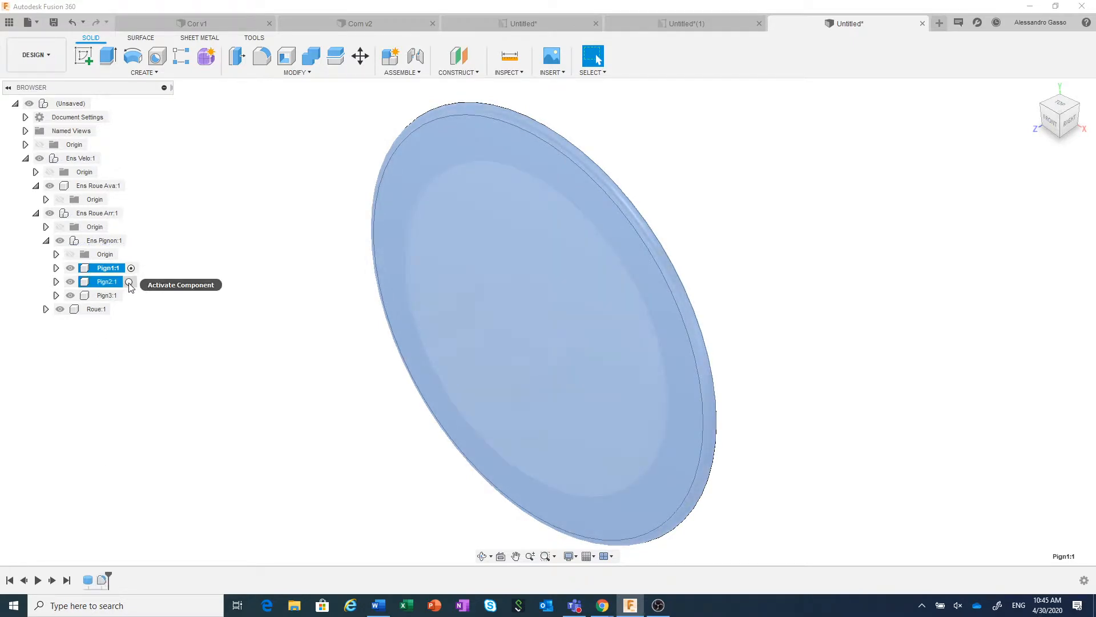
left_click(130, 283)
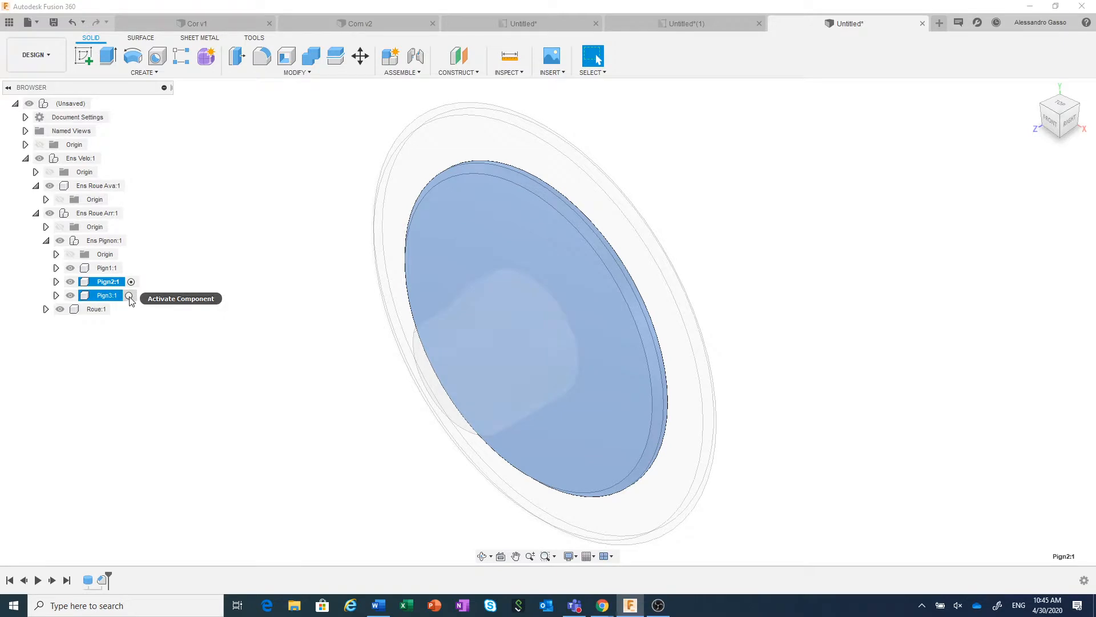
left_click(130, 296)
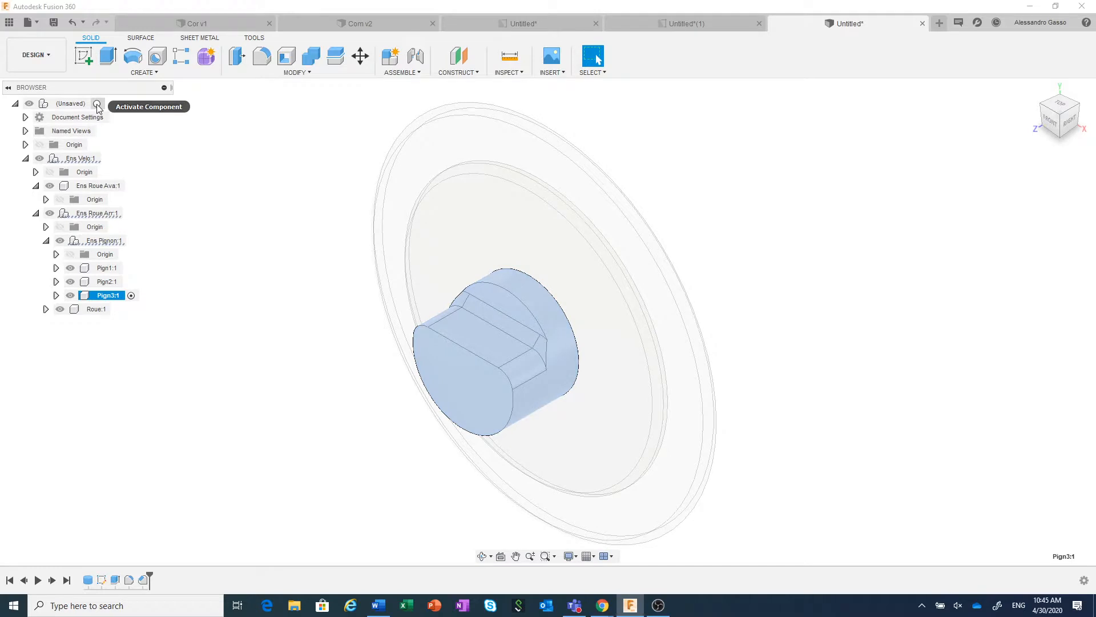
left_click(97, 105)
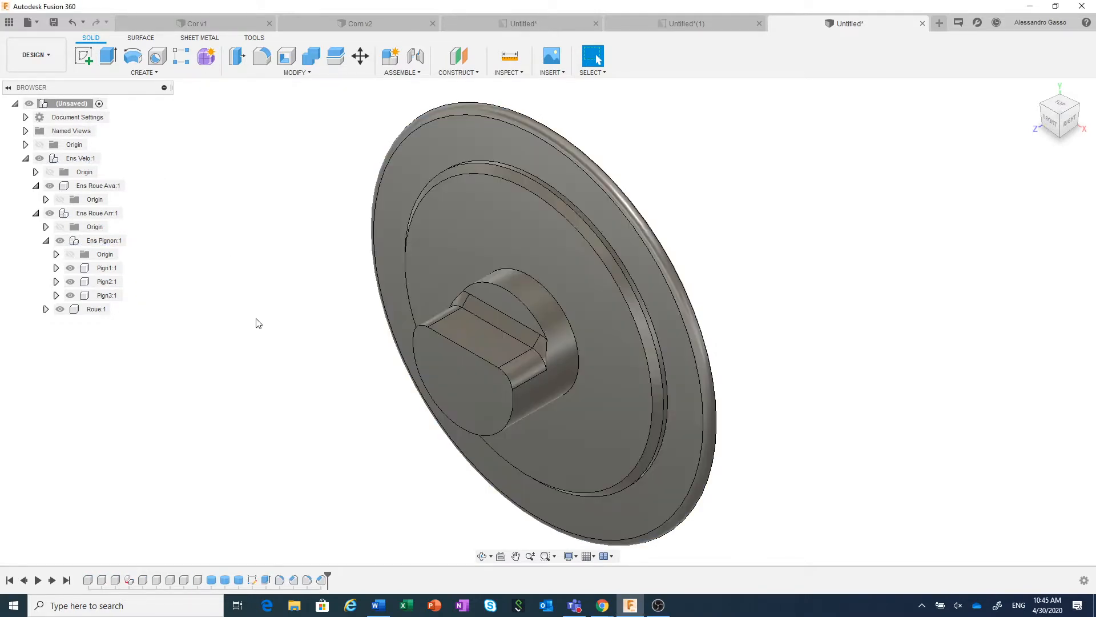
- Turn on component colour cycling to identify which component each timeline feature belongs to
left_click(516, 72)
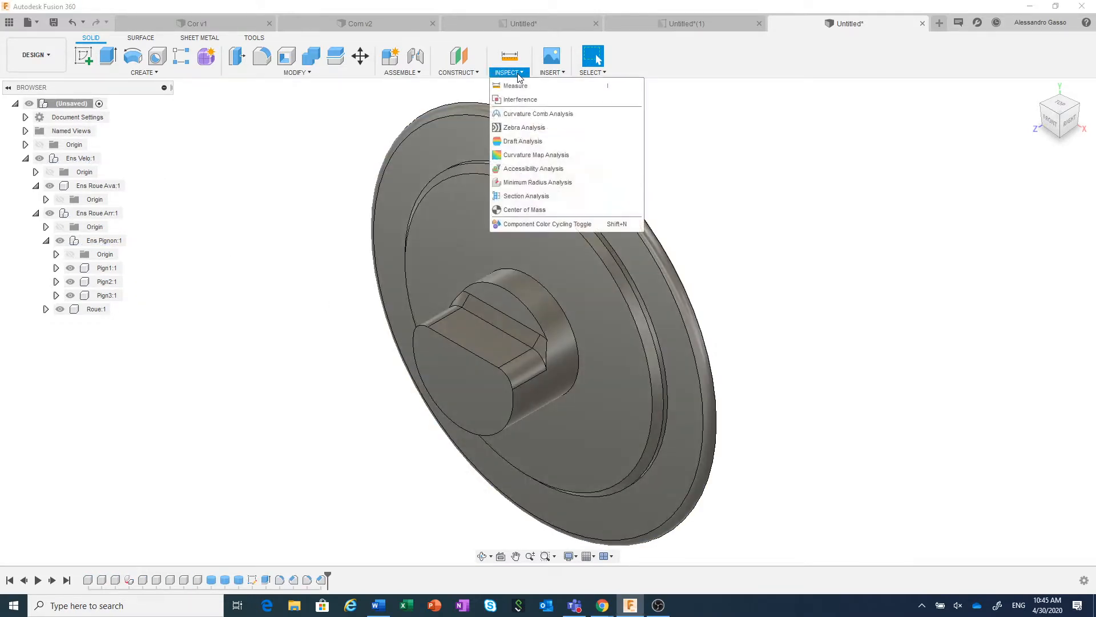
left_click(549, 223)
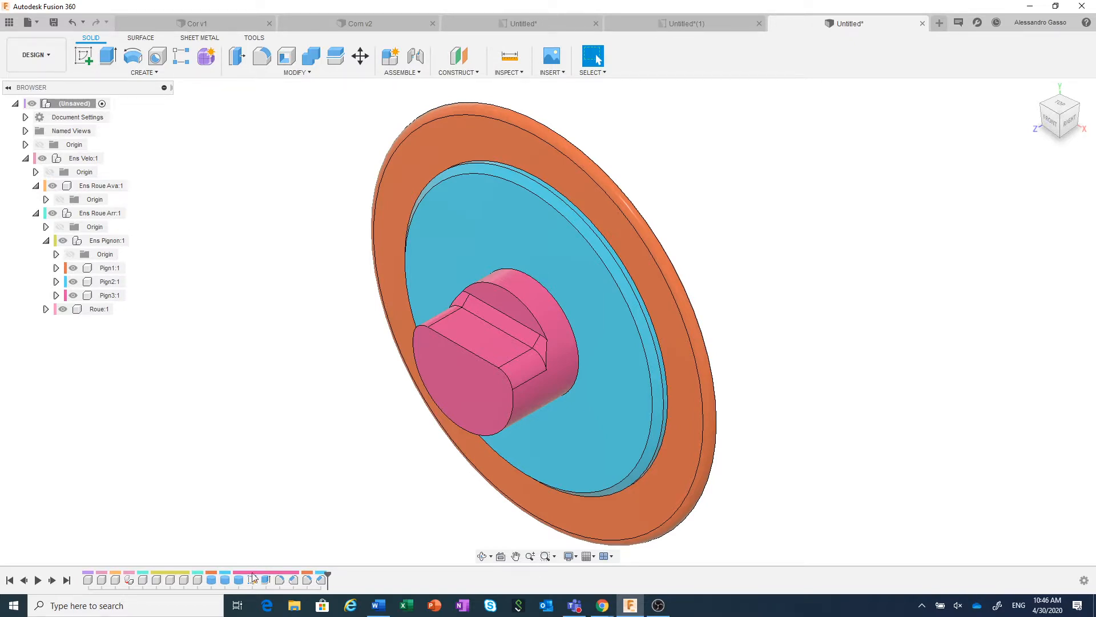
right_click(280, 580)
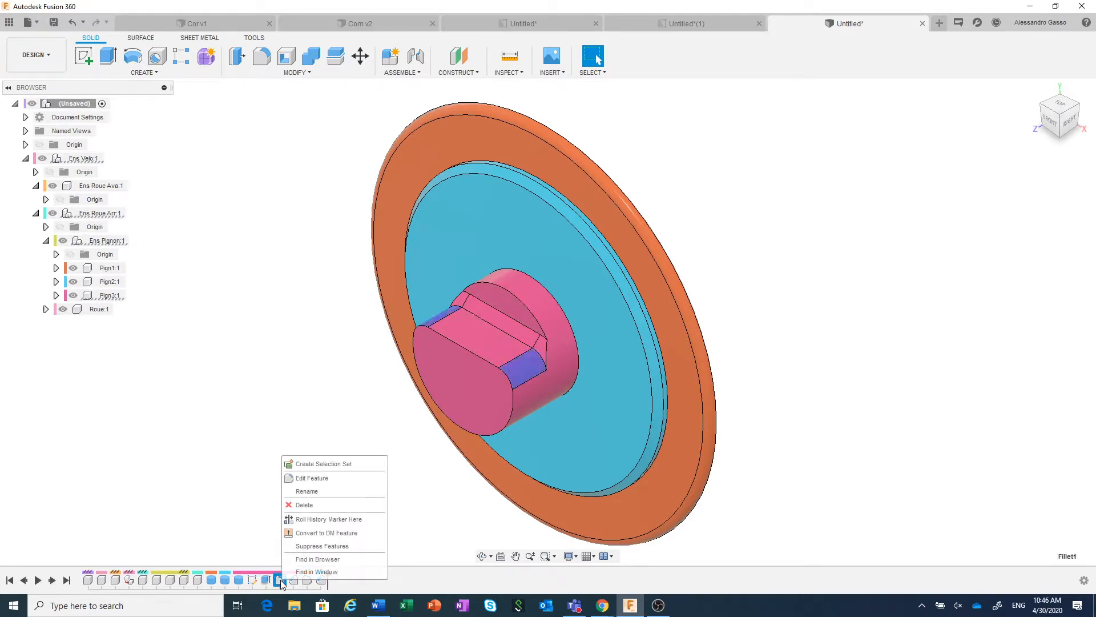
left_click(315, 493)
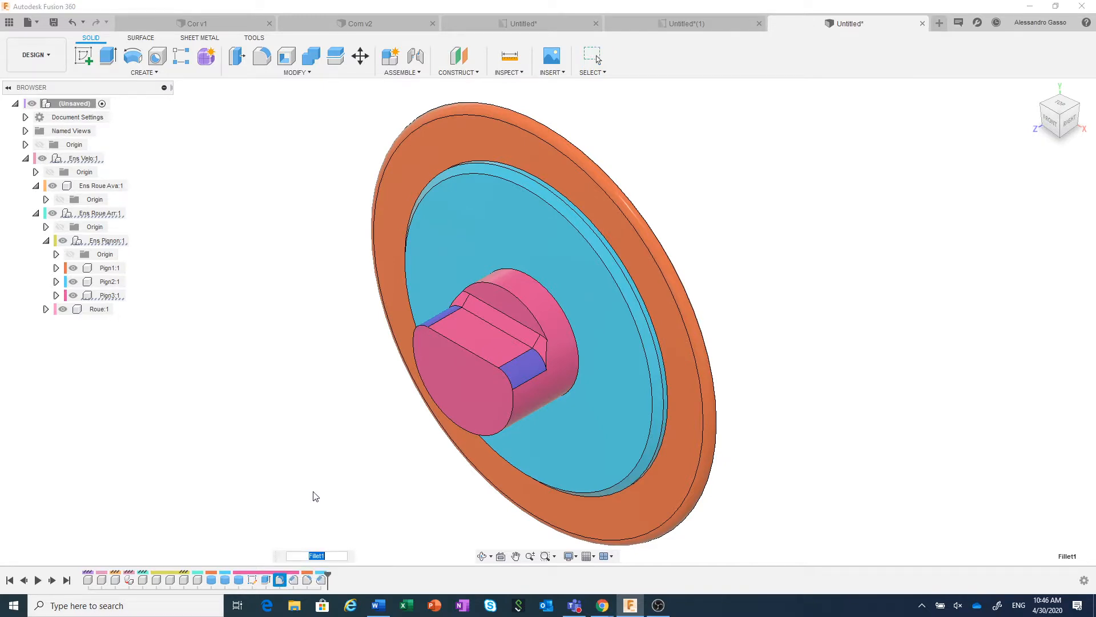
type("ssss")
key("Escape")
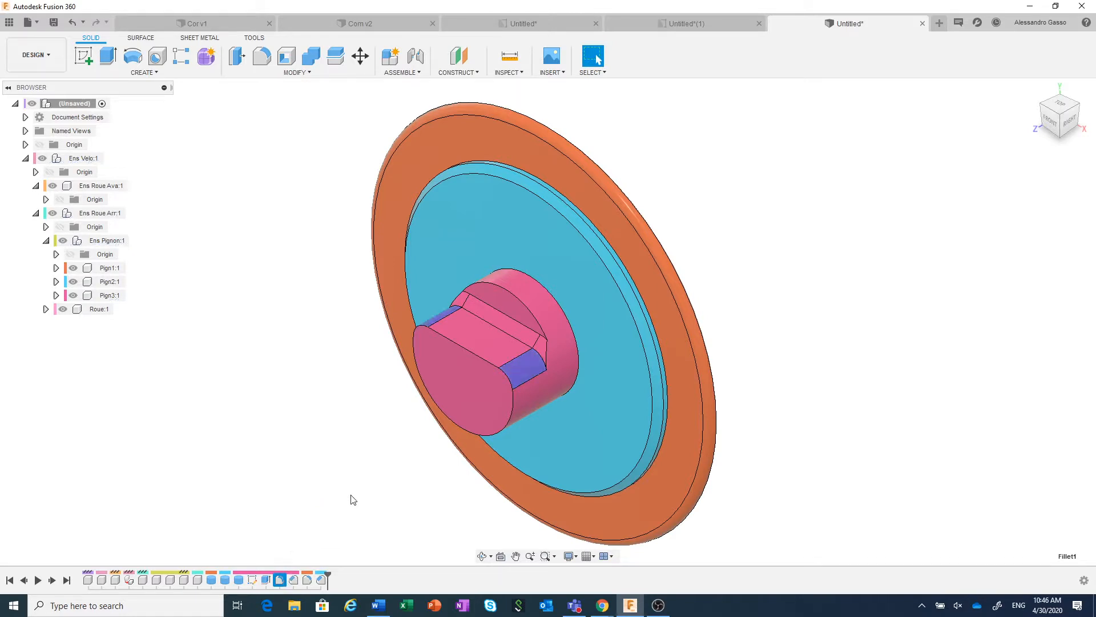
- Turn off component colour cycling to restore the model's normal appearance
left_click(522, 74)
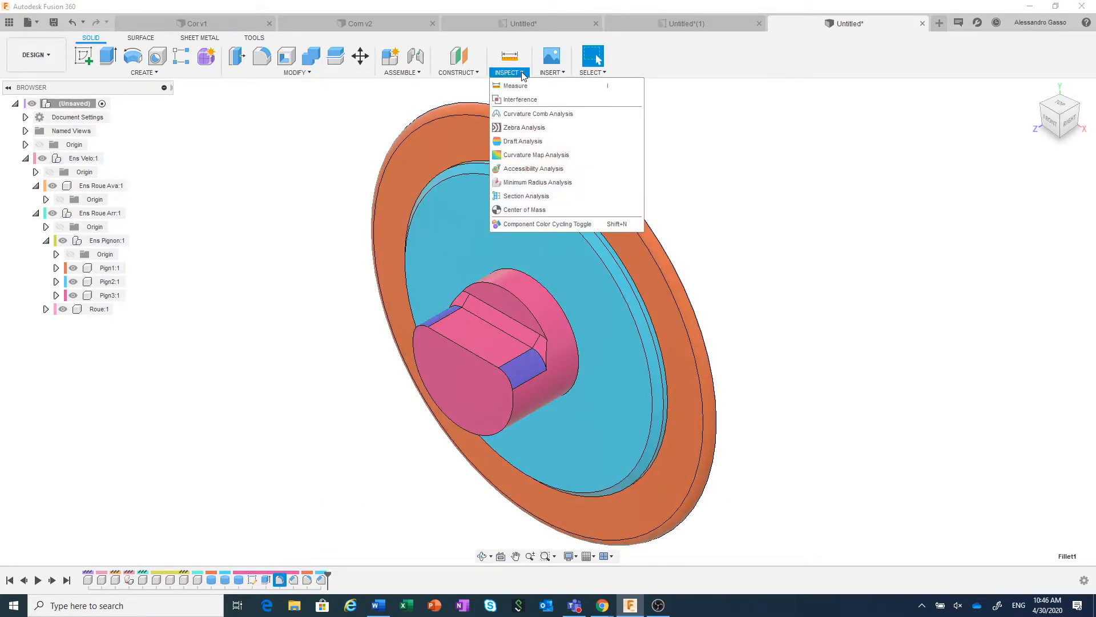
left_click(539, 224)
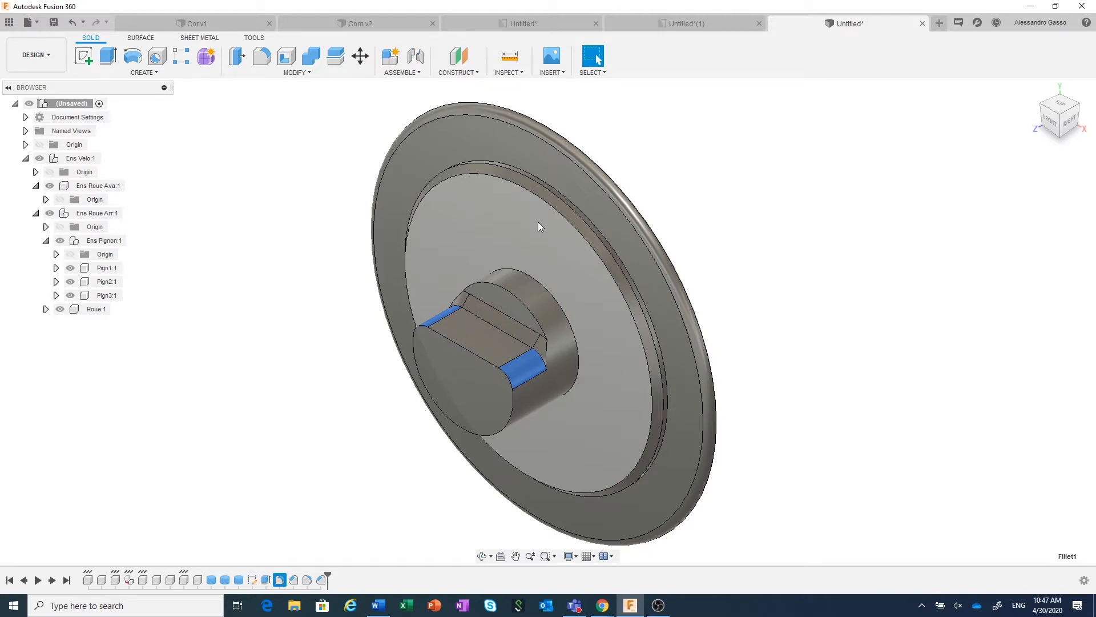
- In the Cor v1 design, create components from all the bodies and expand the Bloc component down to its body
left_click(219, 23)
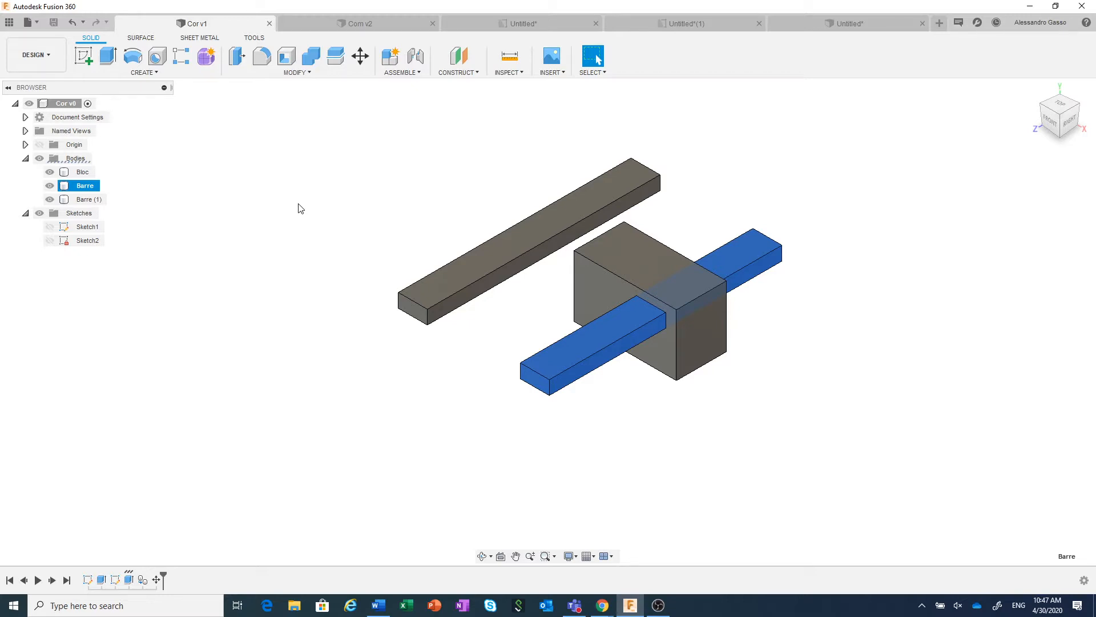
left_click(187, 200)
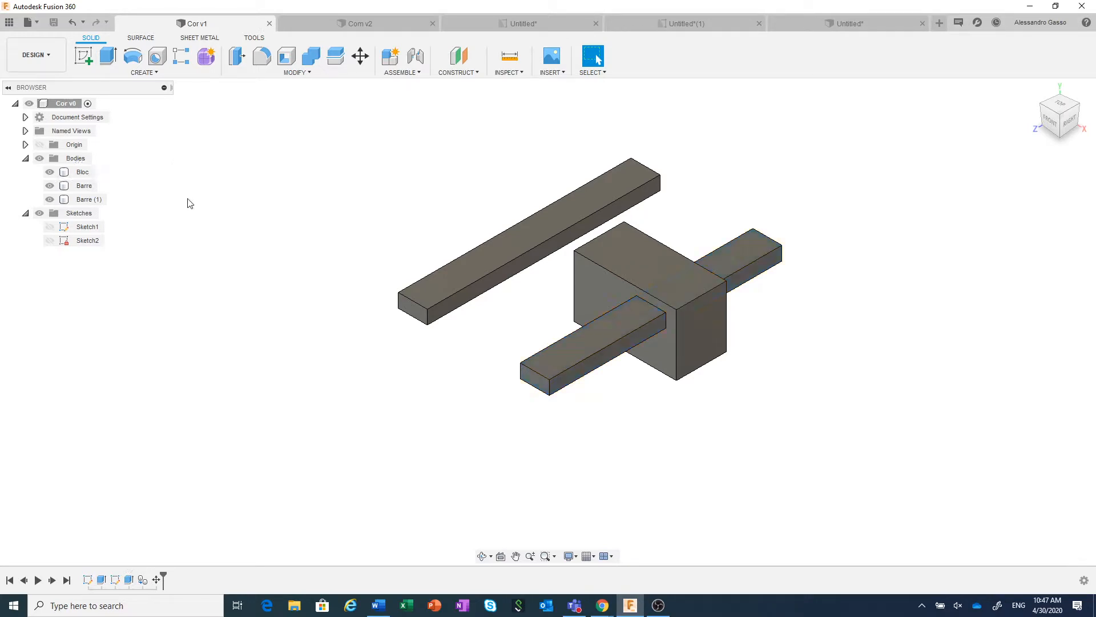
left_click(80, 164)
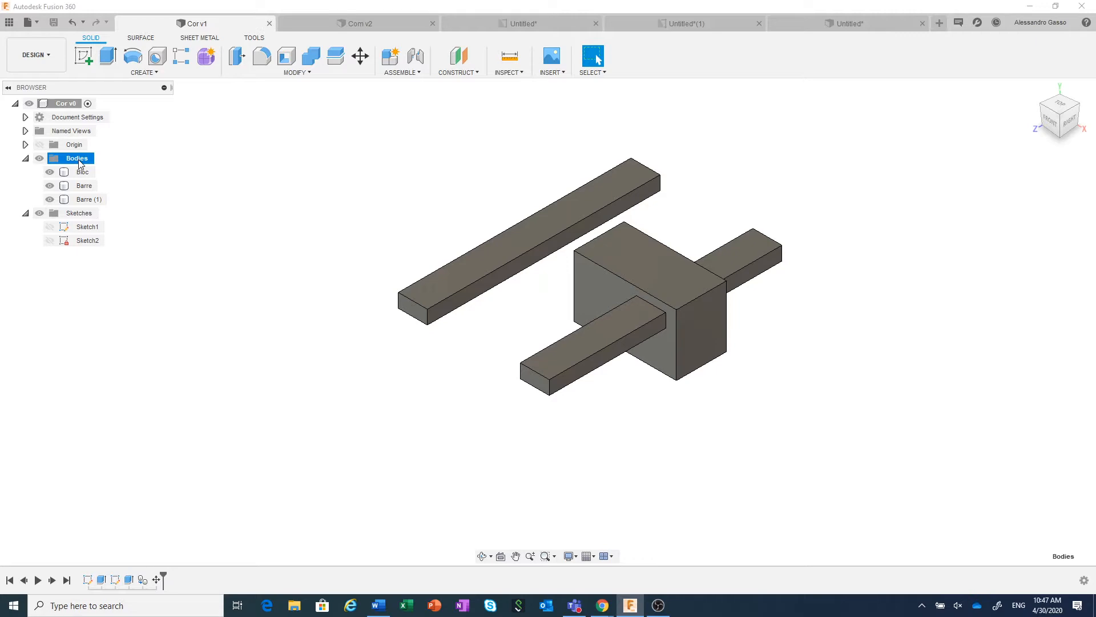
right_click(80, 164)
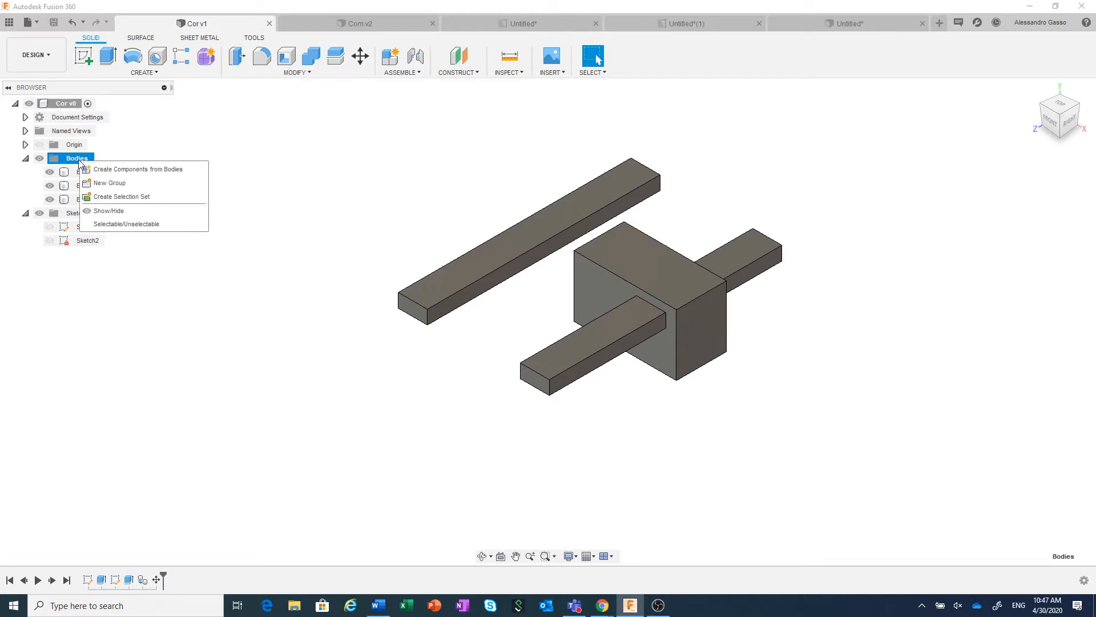
left_click(130, 169)
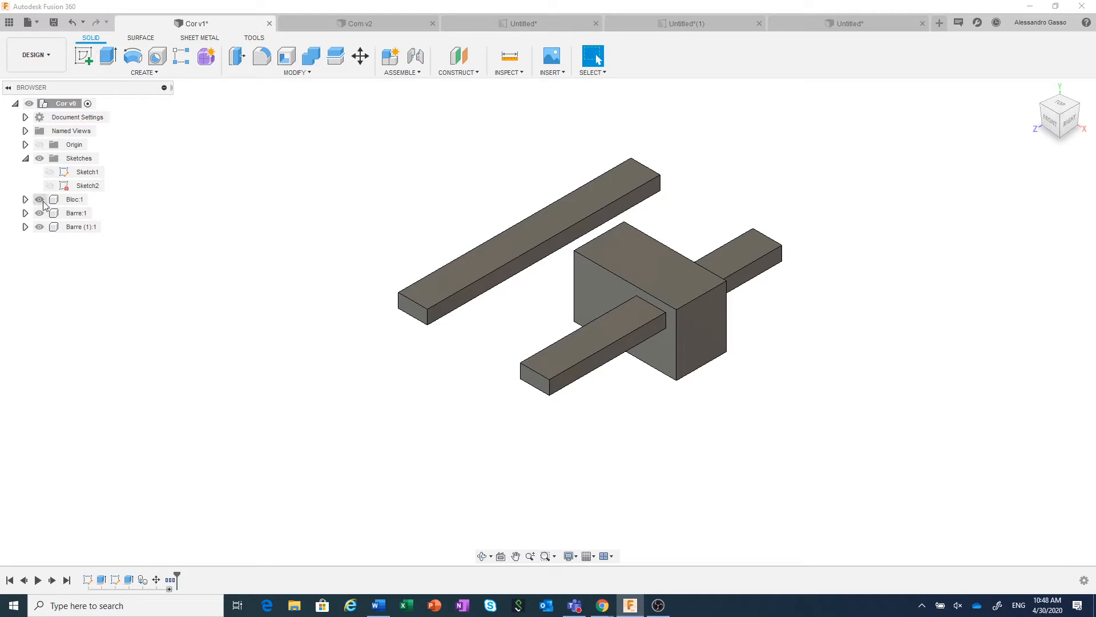
left_click(25, 200)
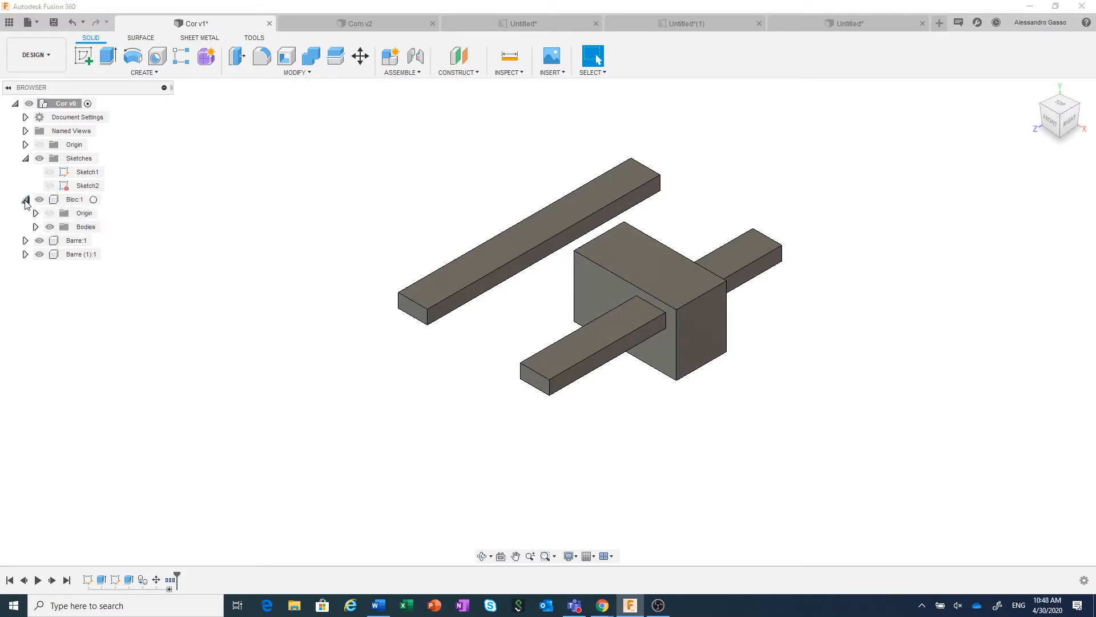
left_click(36, 226)
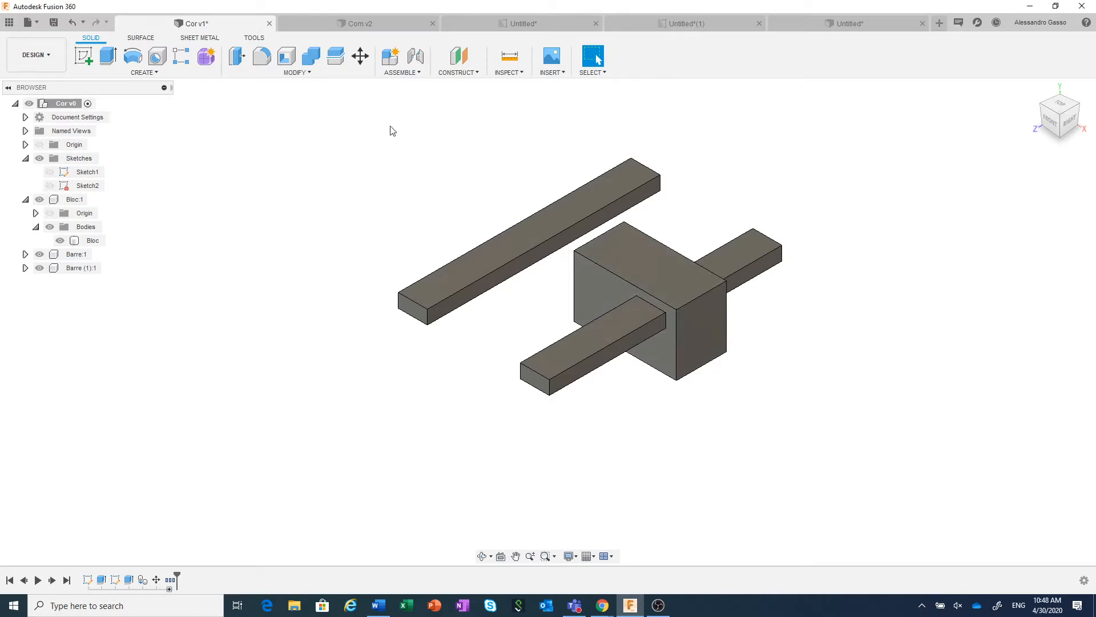
- Open the Joint settings to view the two component selections, and cancel without creating a joint
left_click(416, 55)
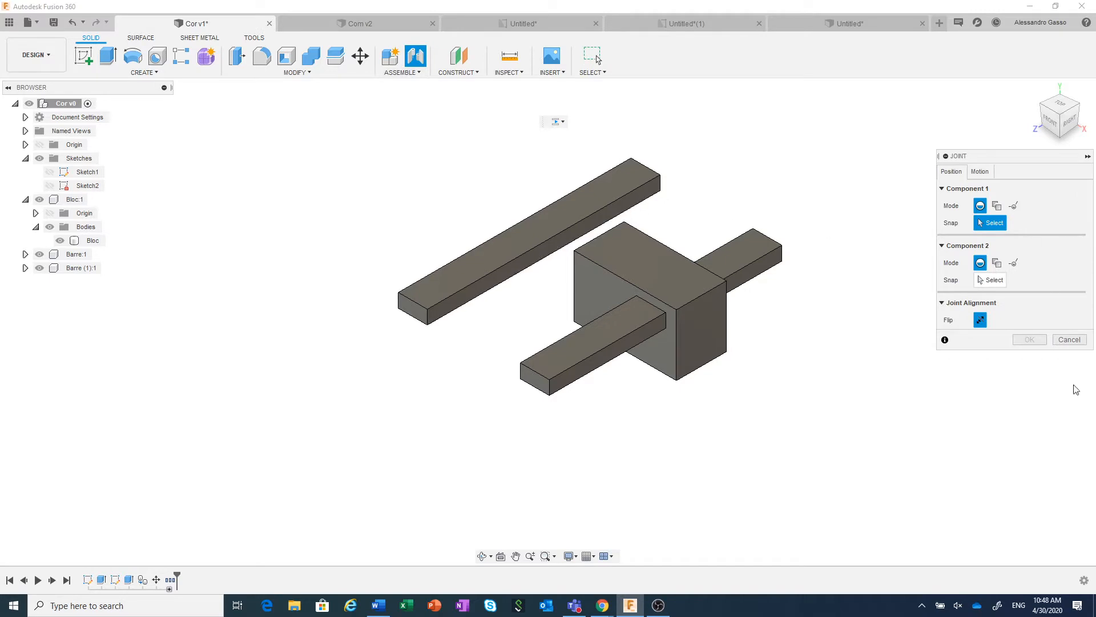
left_click(1069, 340)
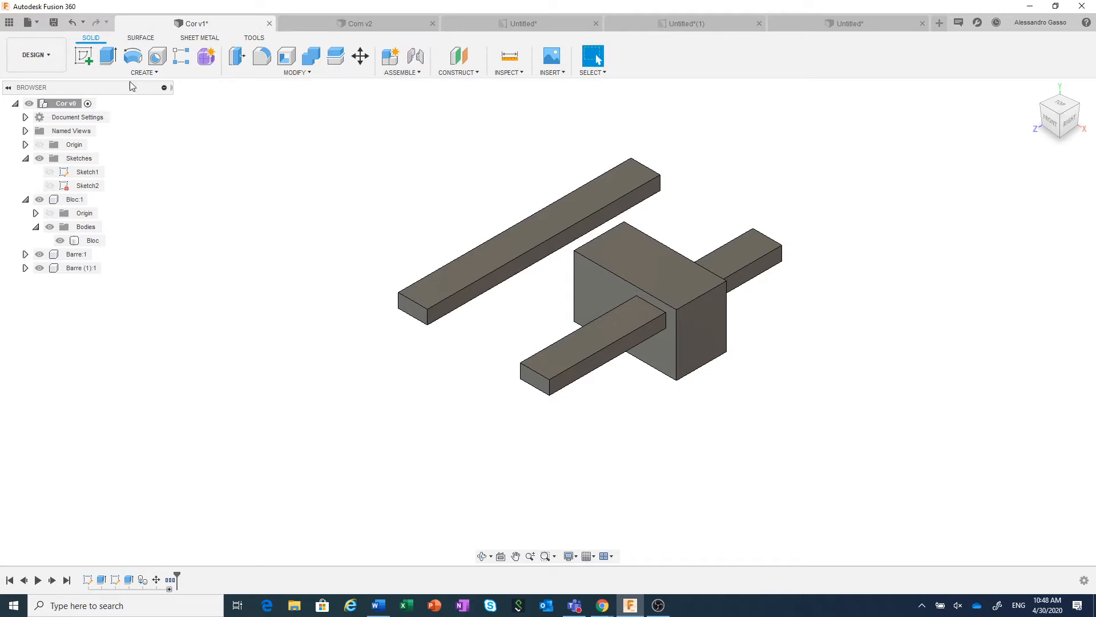
- Review the options for creating a drawing from the design, with the full assembly and with selected components, and cancel
left_click(36, 55)
mouse_move(71, 202)
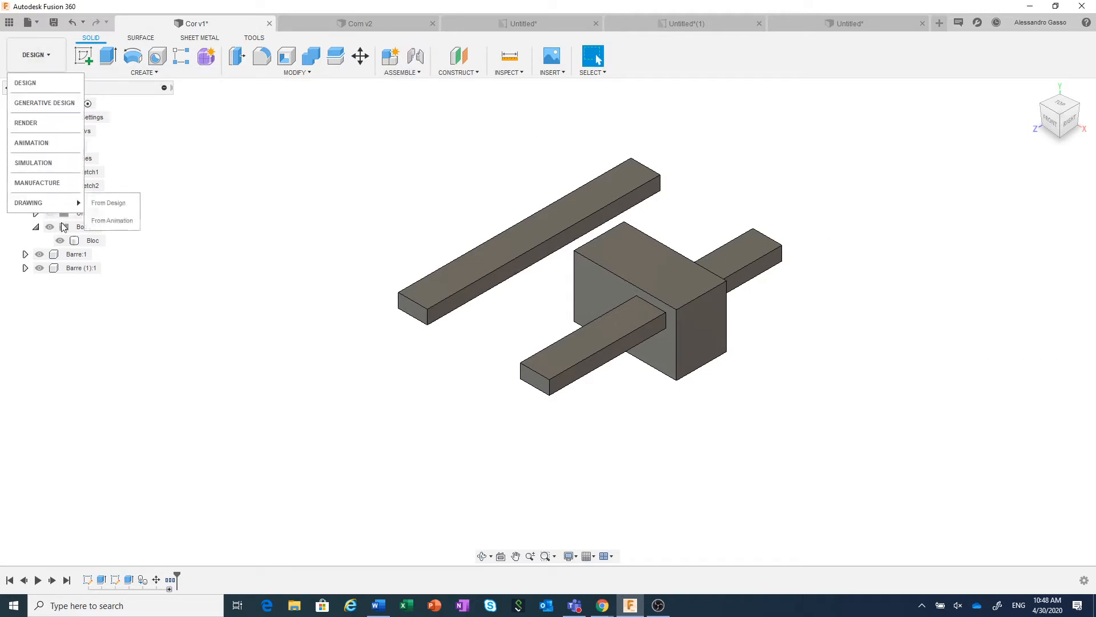
left_click(100, 203)
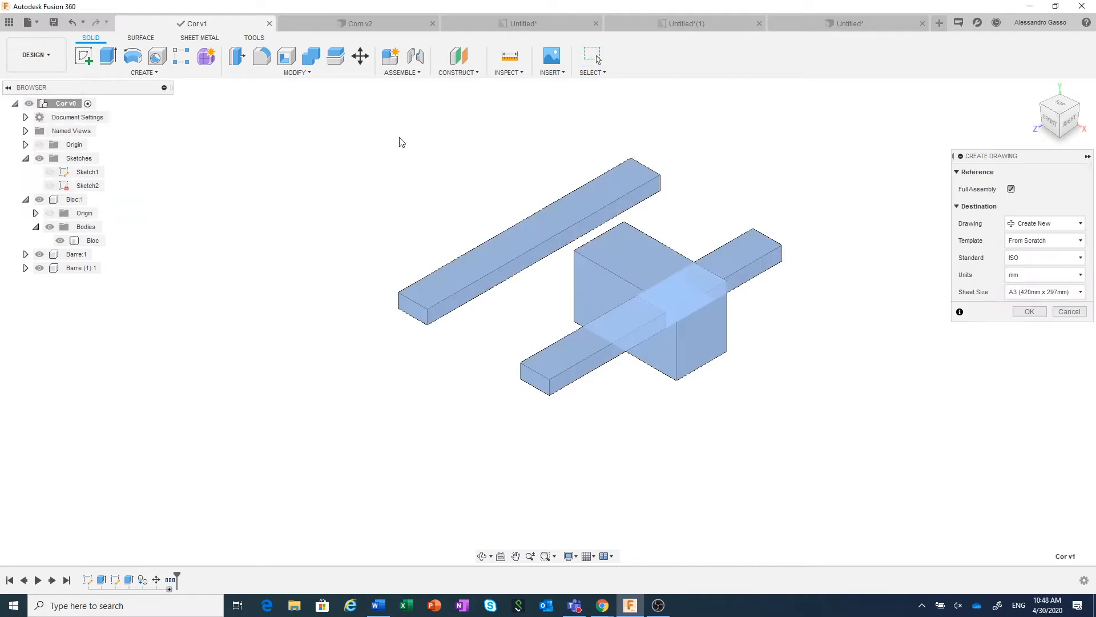
left_click(1011, 188)
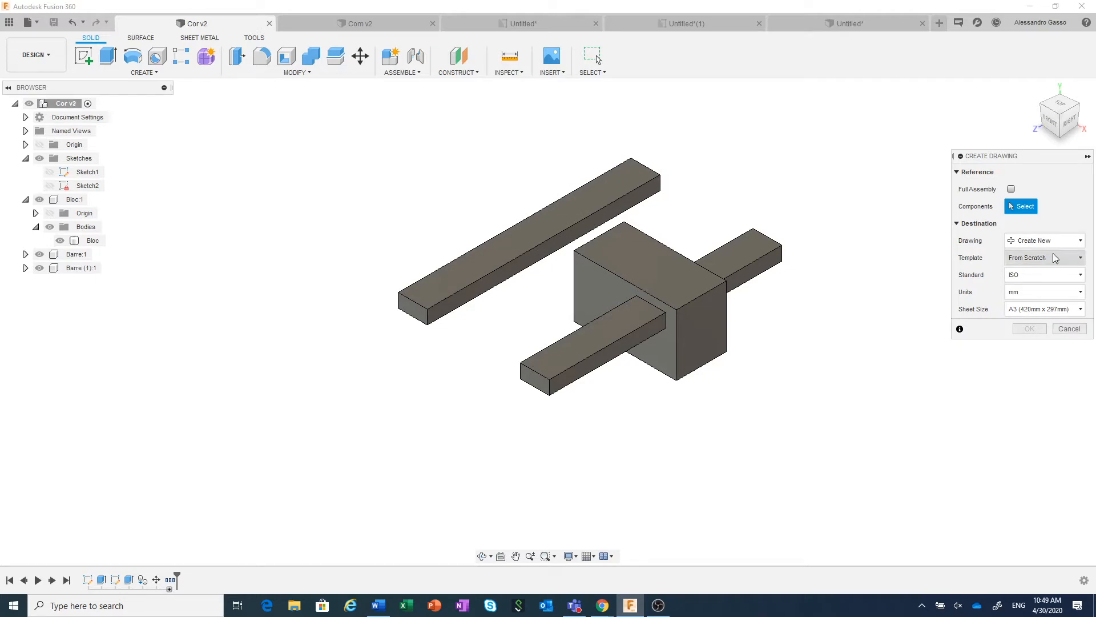
left_click(1011, 189)
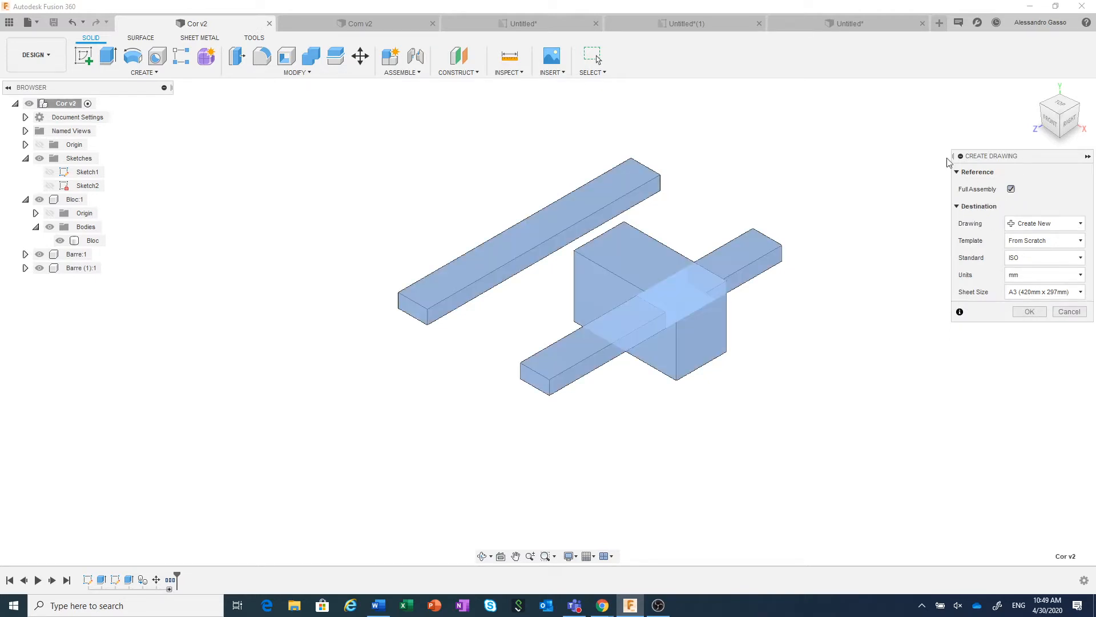
left_click(1069, 312)
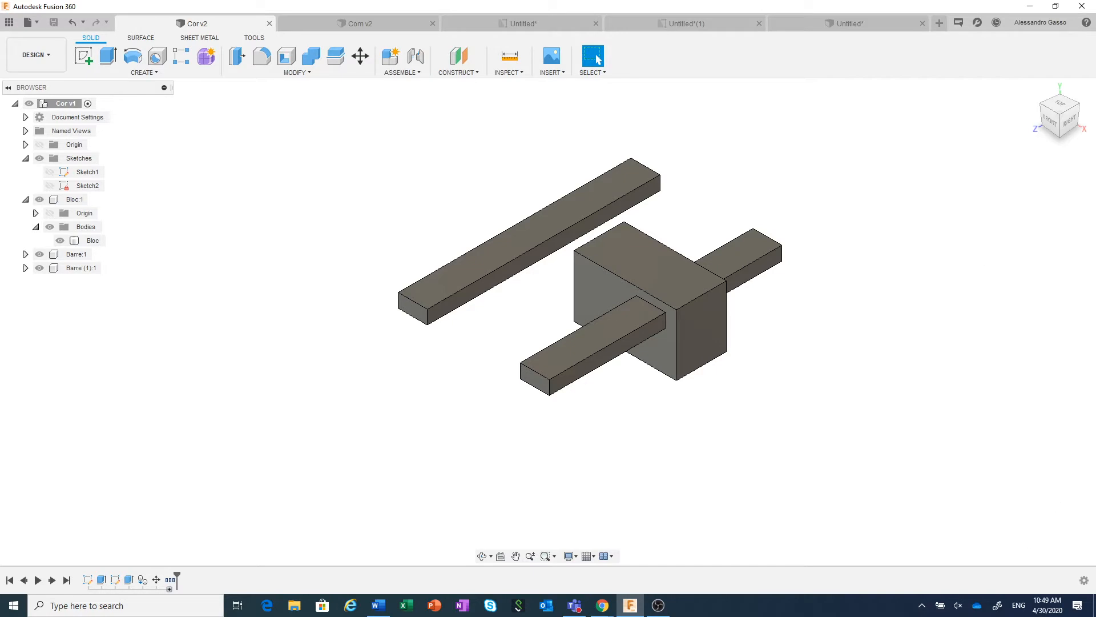
left_click(854, 607)
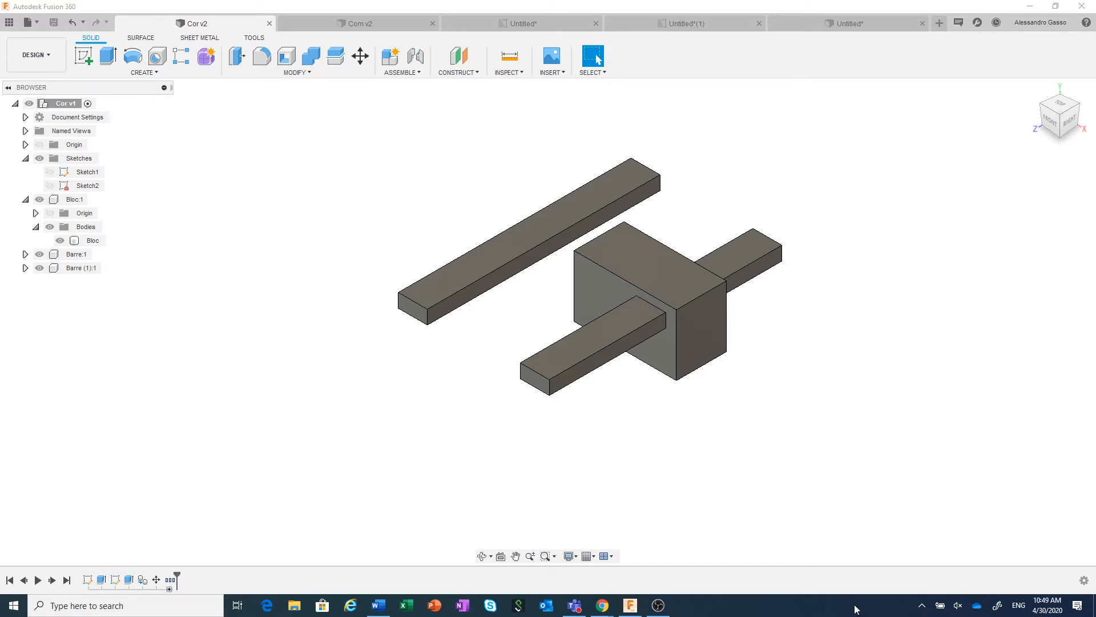